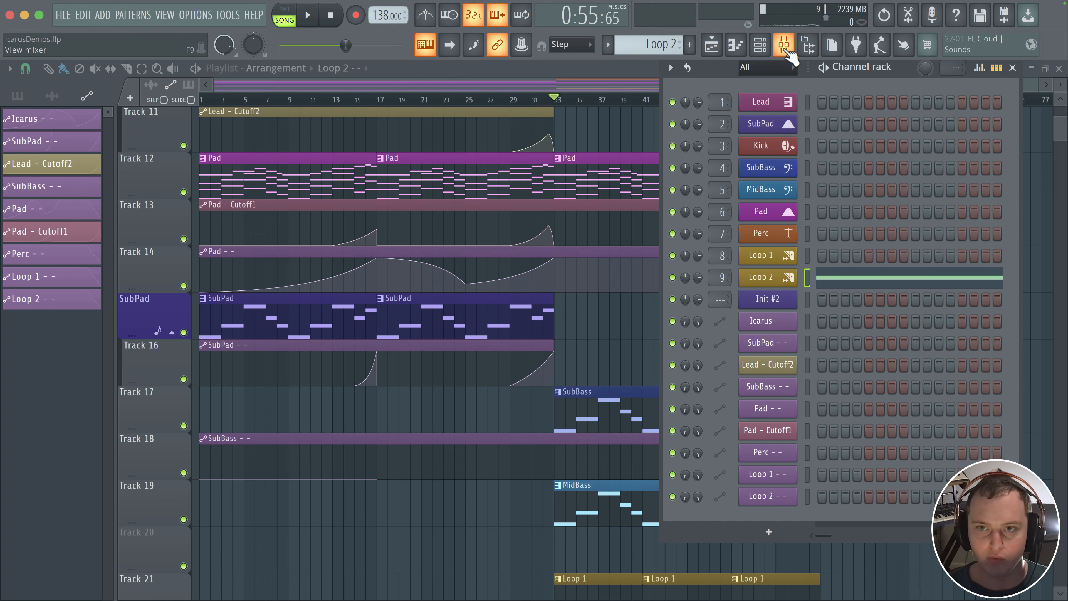
Step: Play the arrangement from bar 33 with the mixer shown and inspect LFO 3 in the Loop 2 synth
click(783, 44)
key(space)
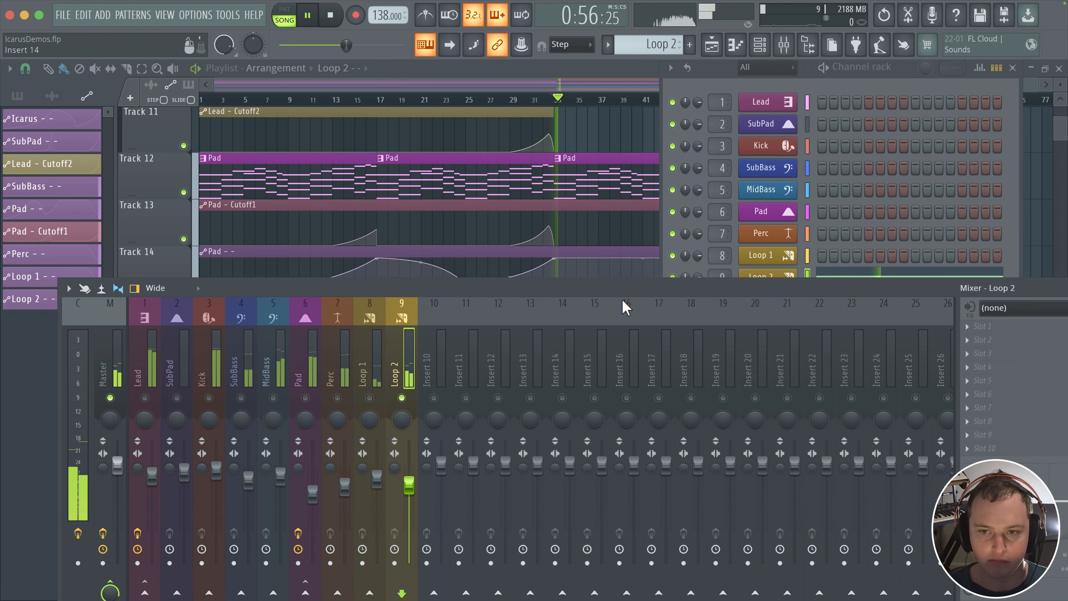
click(775, 277)
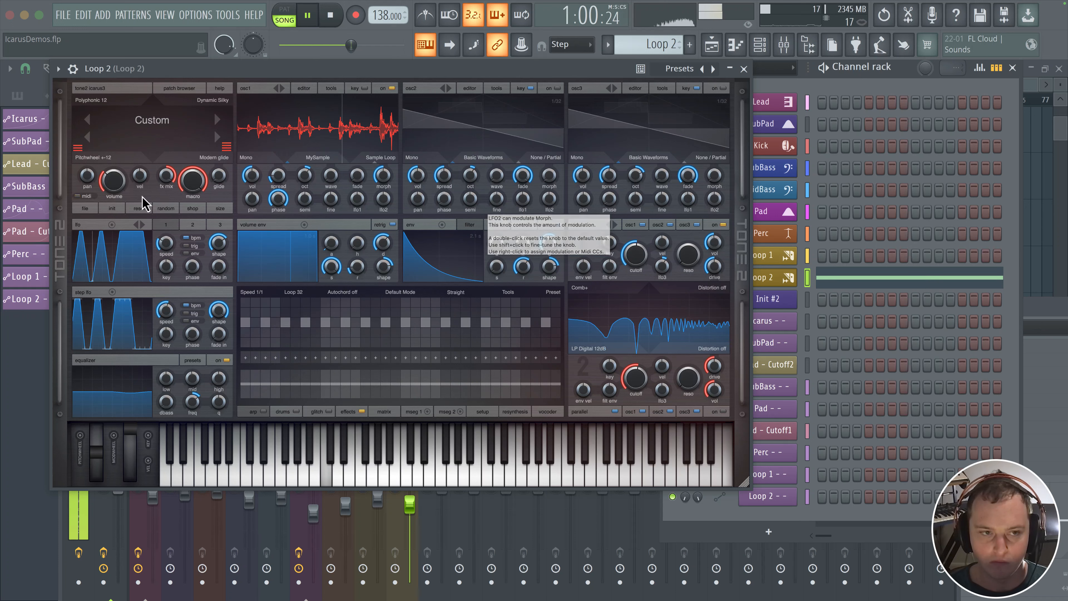
click(220, 225)
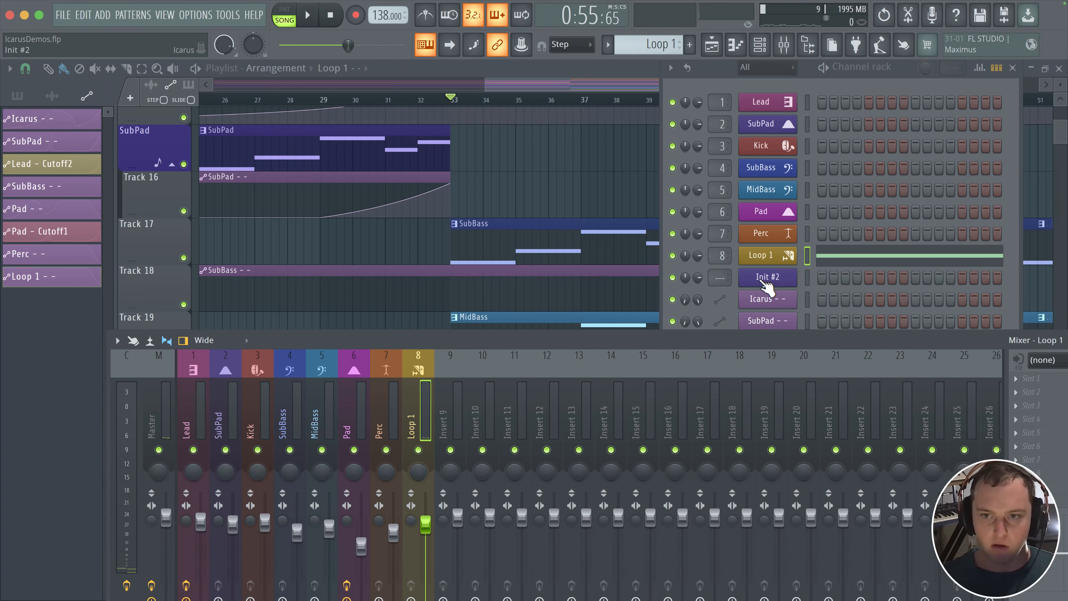
Step: Clone the Loop 1 channel and rename the copy Loop 2
right_click(762, 281)
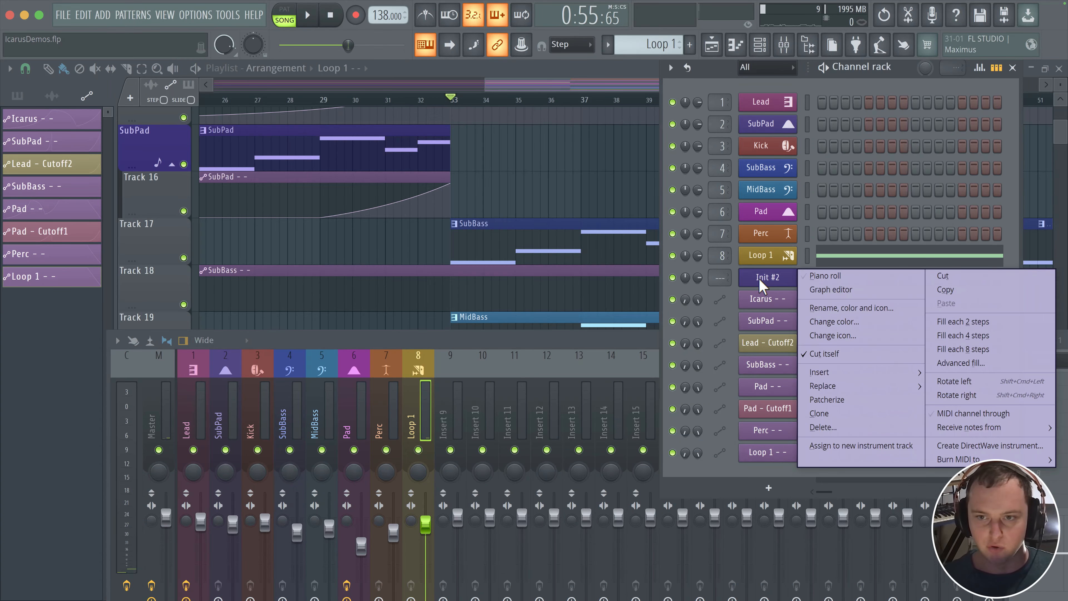
click(765, 288)
right_click(772, 258)
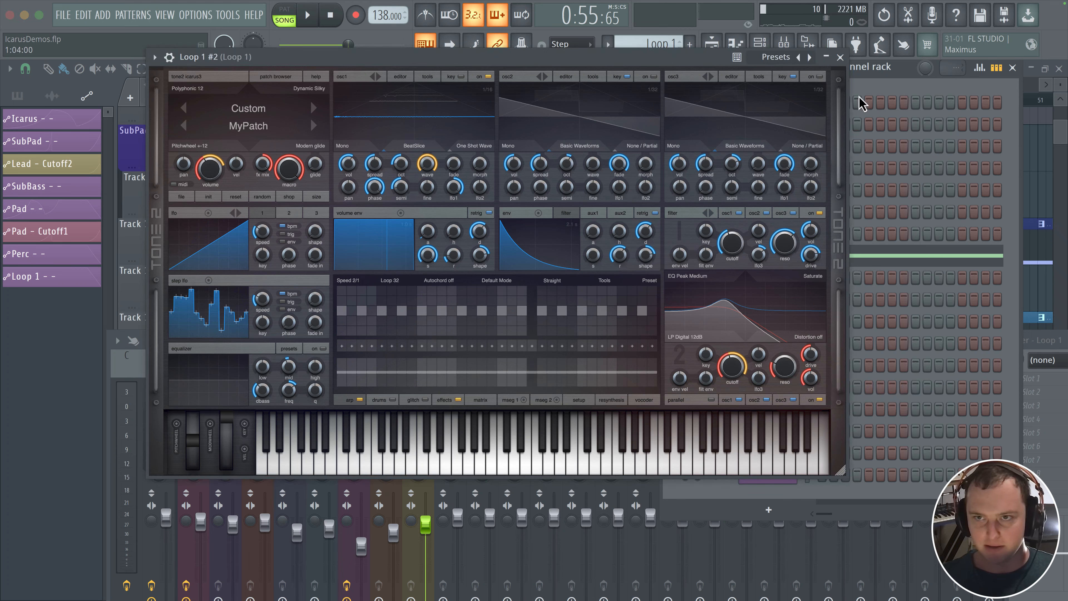
click(838, 58)
shift+click(761, 282)
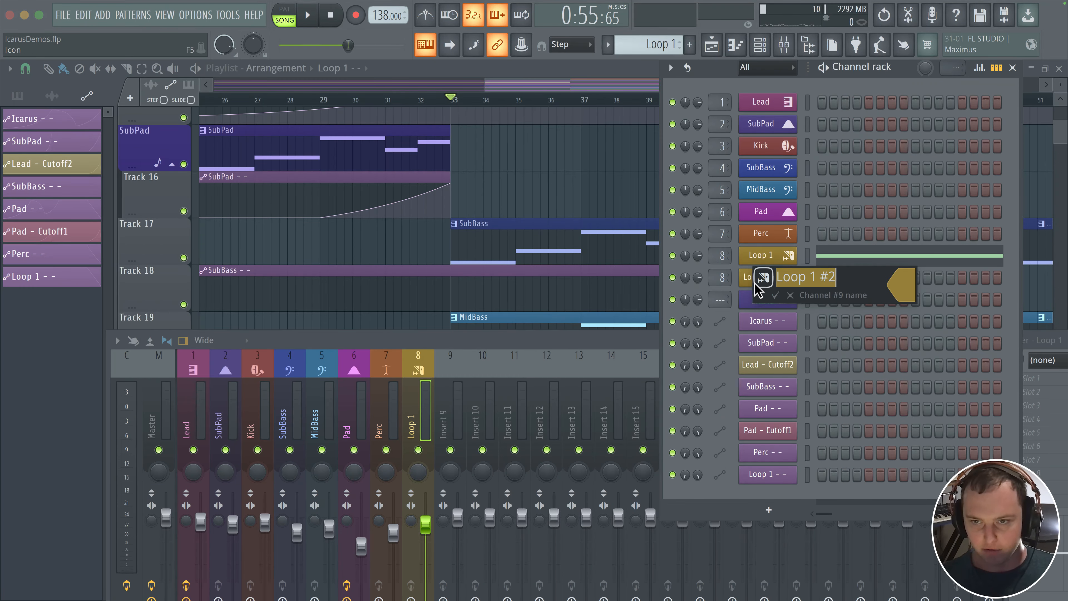
text(Loop 2)
key(Return)
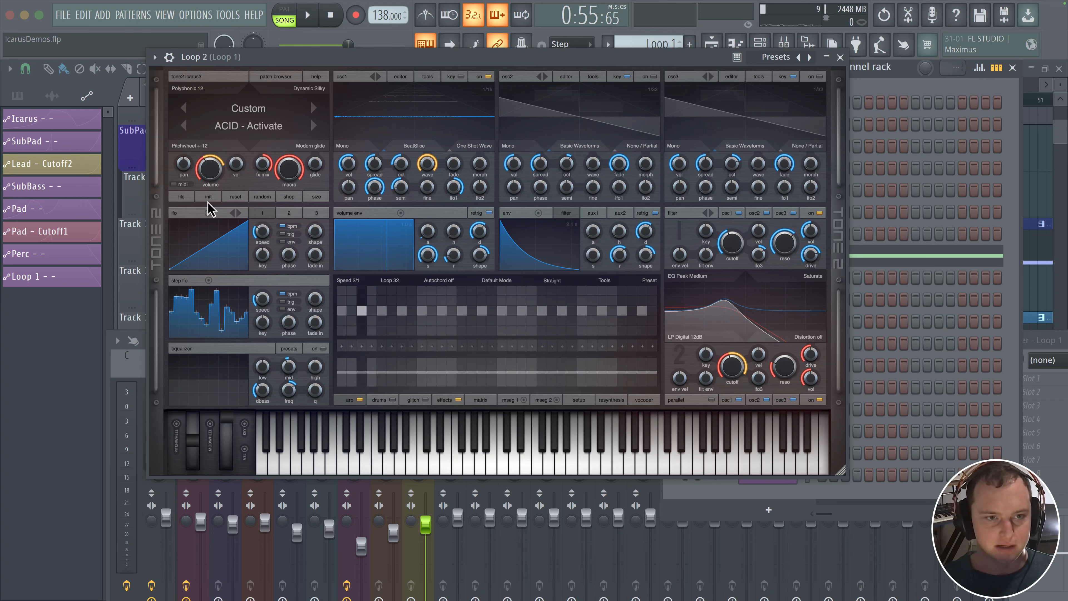
Step: Reset the Loop 2 synth to the Init patch, with a flat equalizer and full volume envelope sustain
click(208, 197)
click(212, 207)
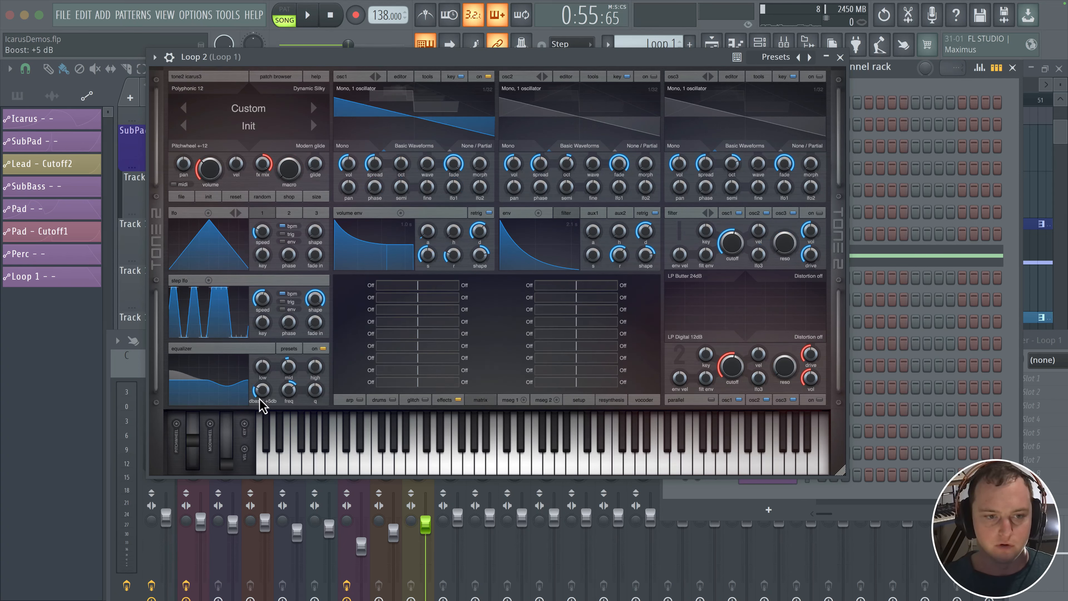
drag(284, 373, 288, 365)
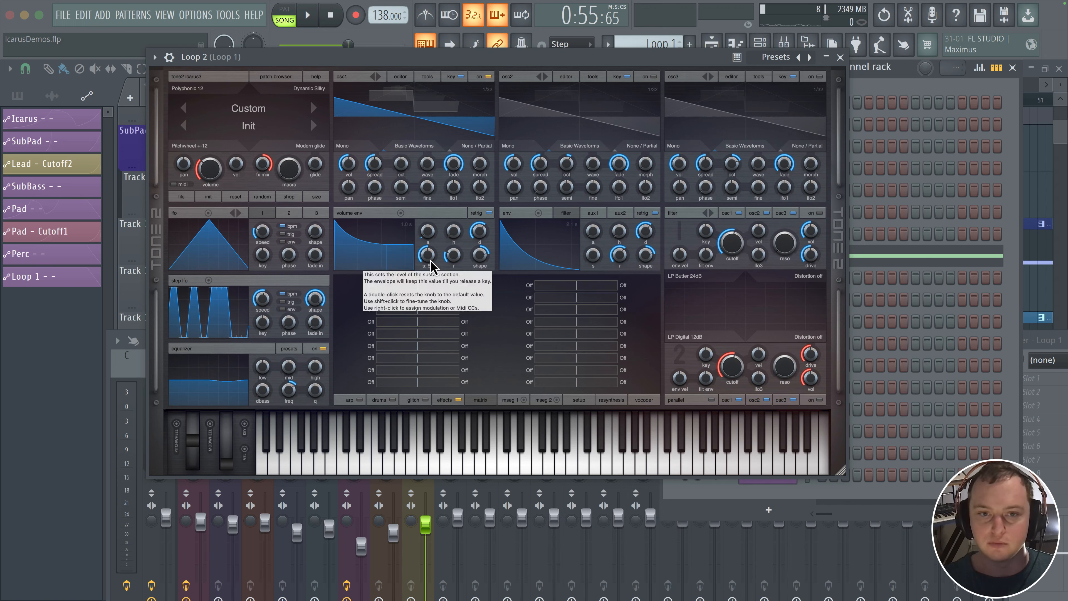
drag(428, 261, 490, 154)
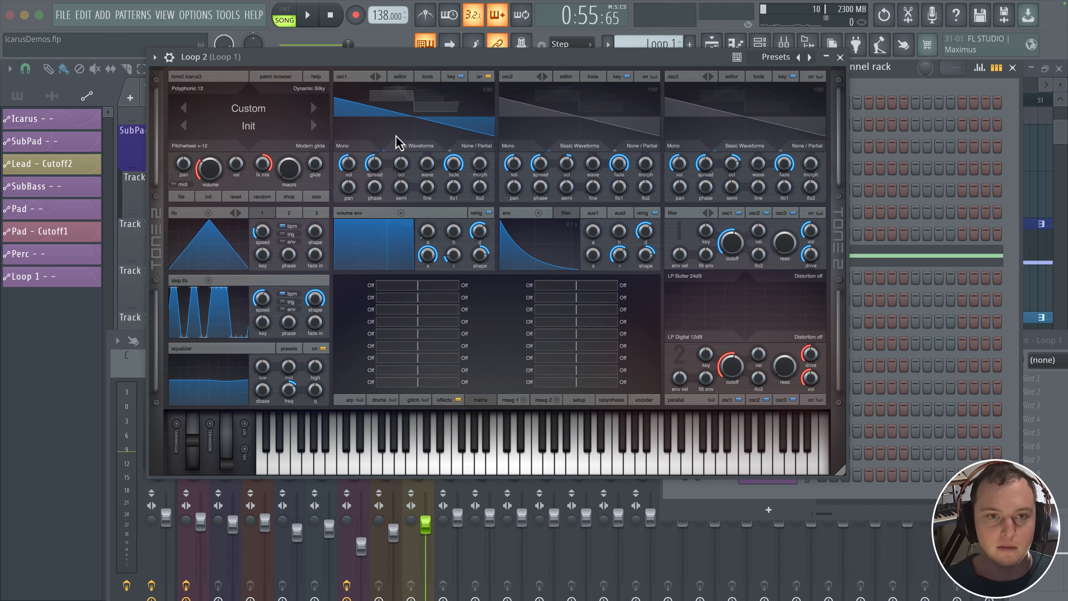
Step: Load the sample Perc 2 - Trance.wav from Trance Drum Samples into oscillator 1 without automatic tuning
click(424, 79)
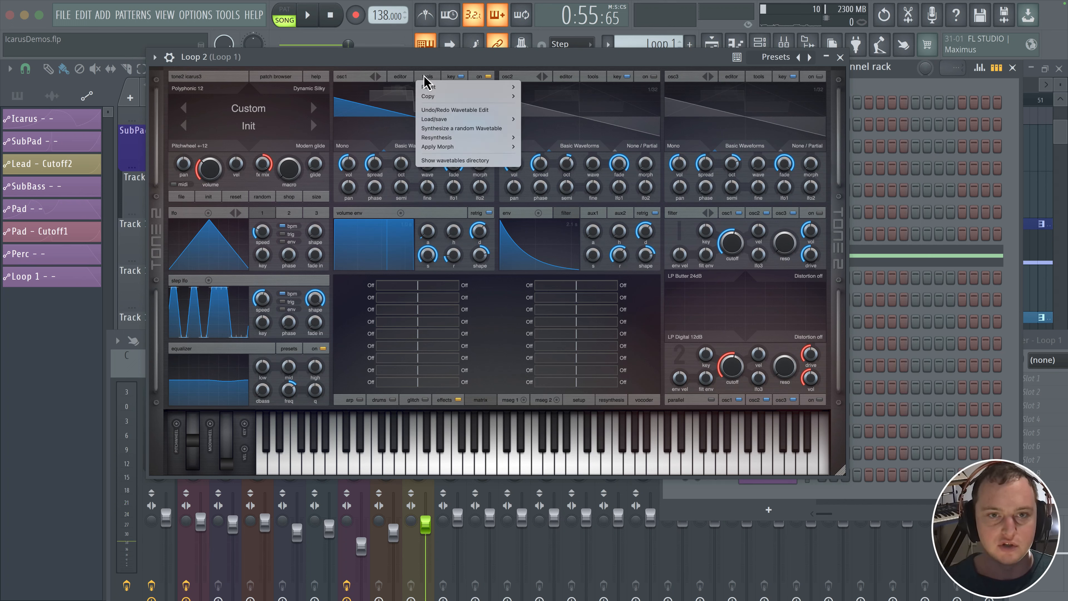
mouse_move(454, 119)
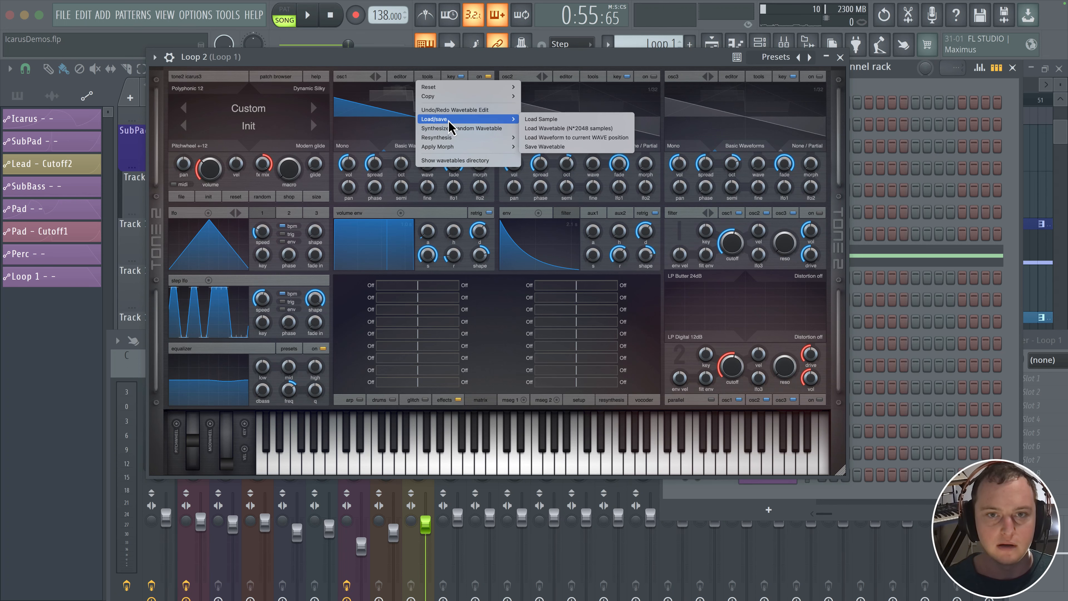
click(545, 122)
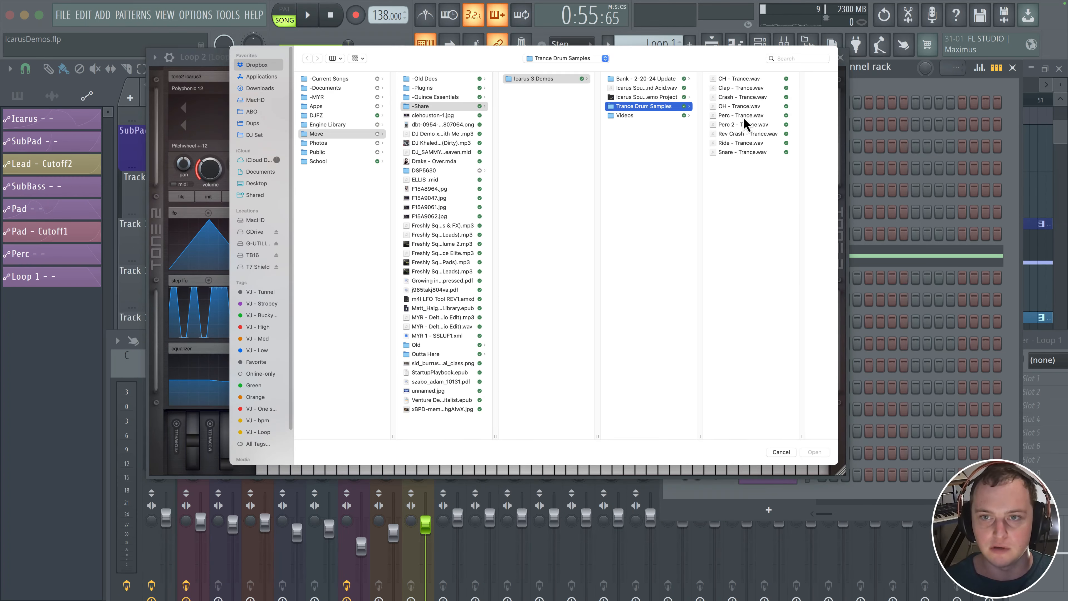
click(724, 124)
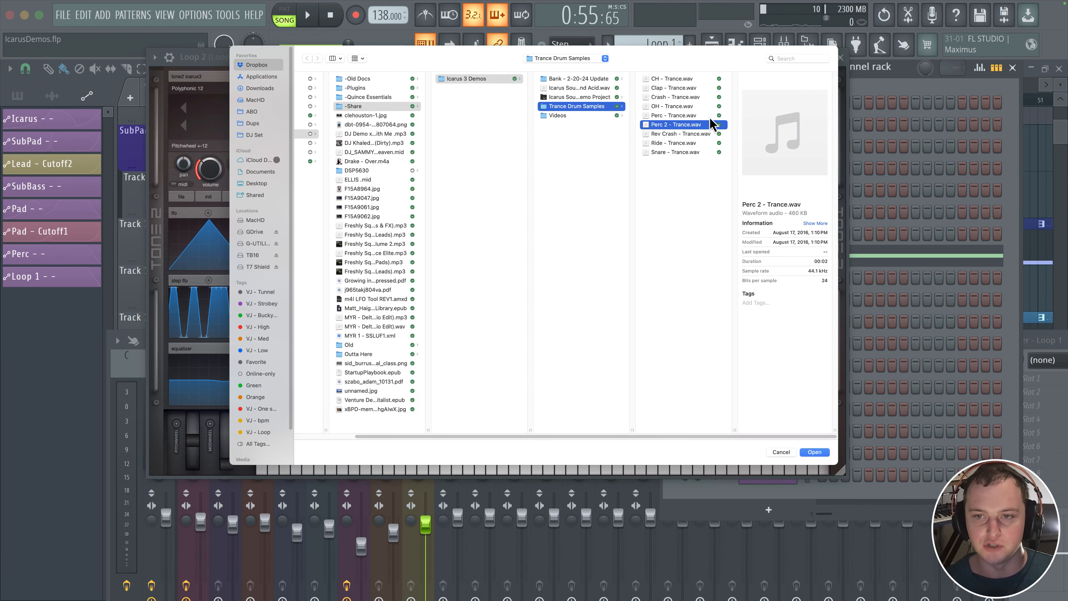
key(space)
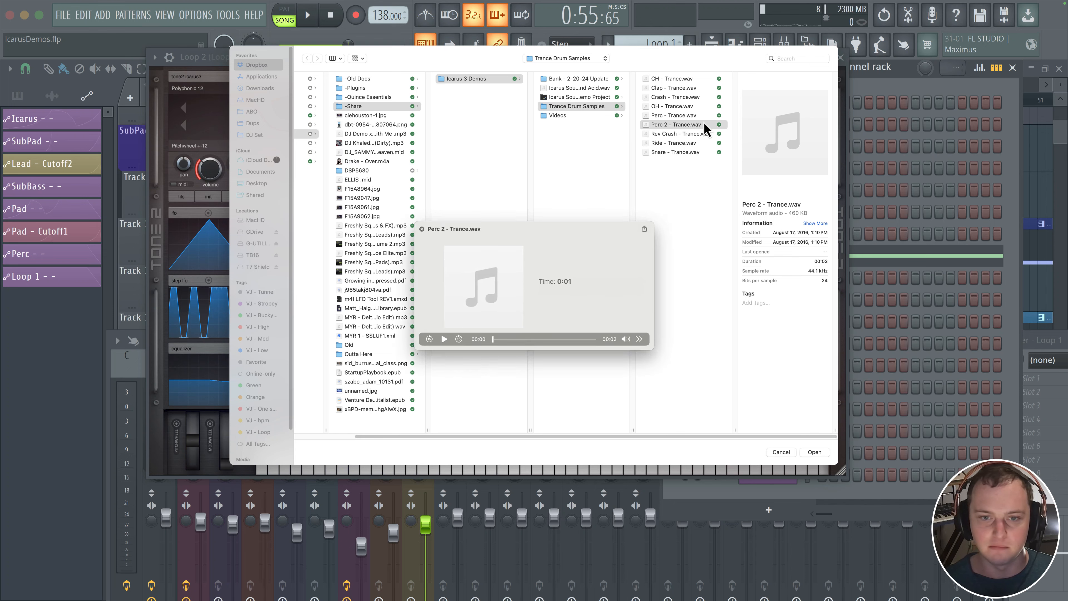
click(815, 453)
click(815, 453)
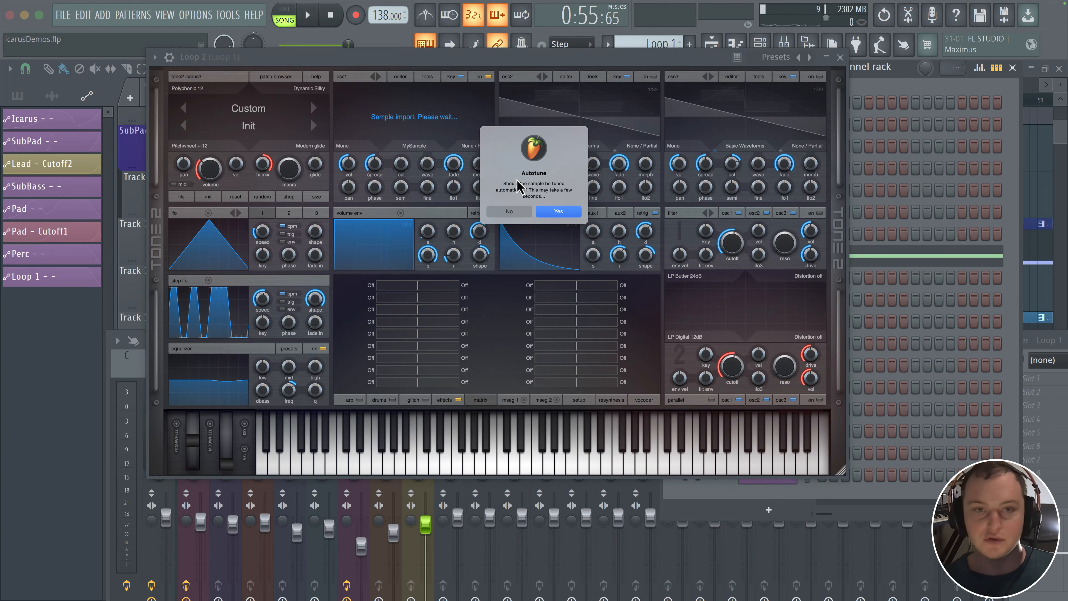
click(510, 212)
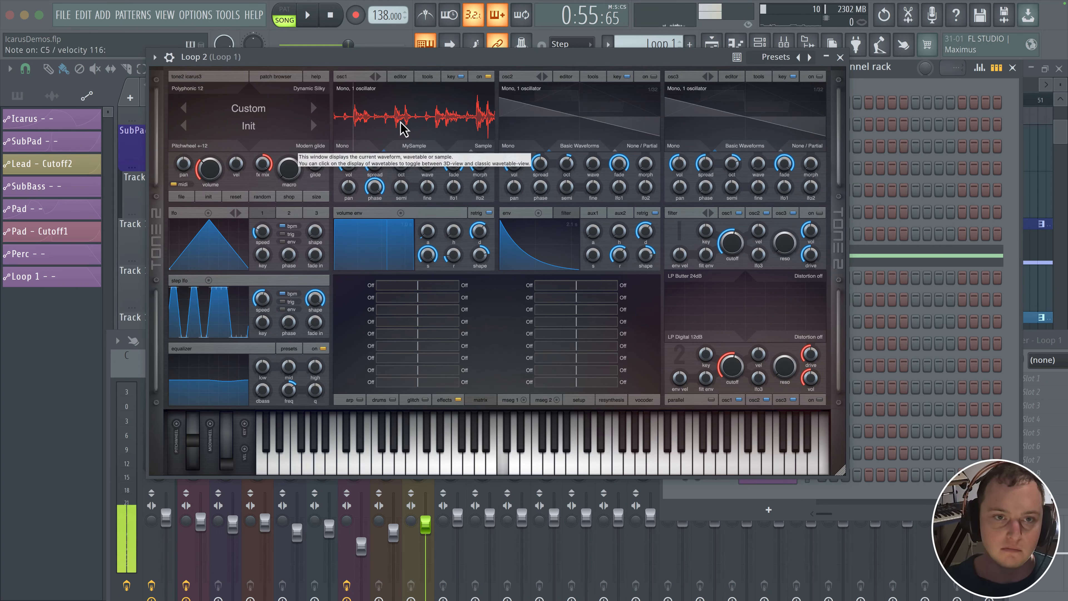
Step: Turn off key tracking for oscillator 1 and set its type to Sample Loop
click(459, 77)
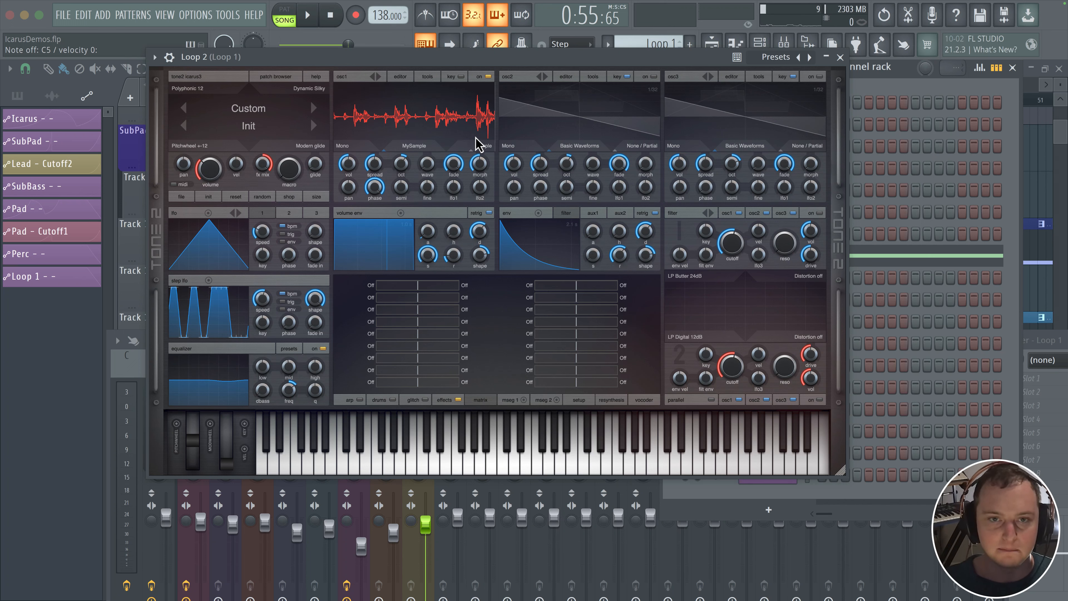
click(480, 147)
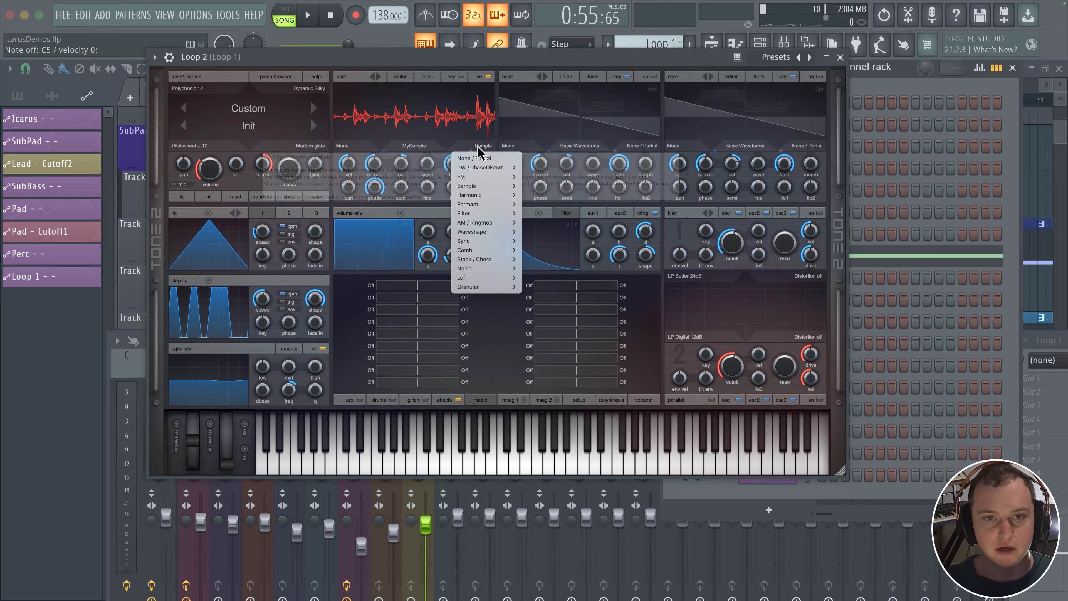
mouse_move(476, 188)
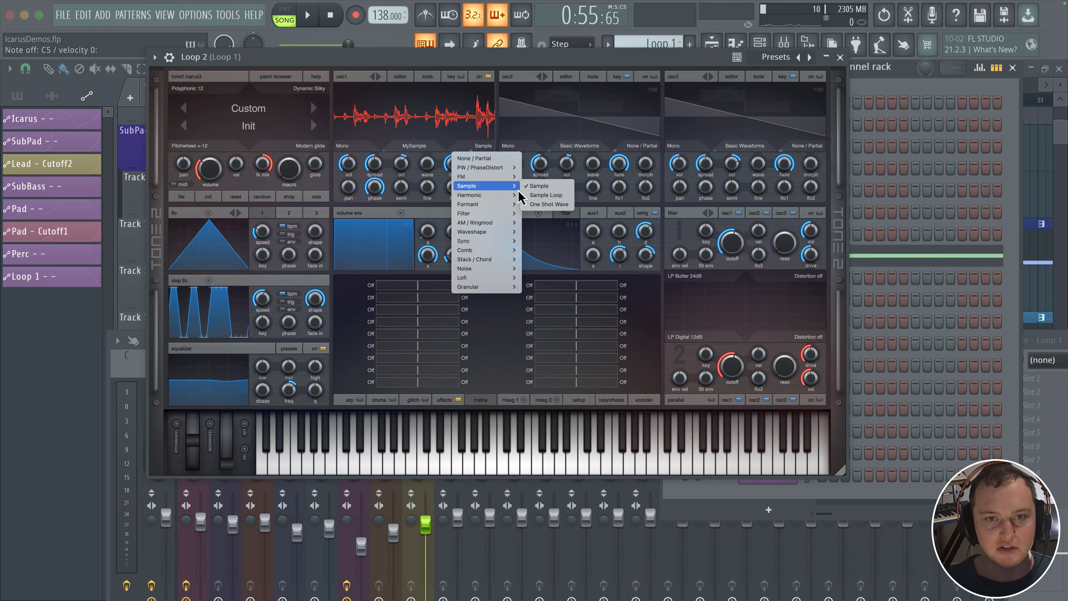
click(540, 195)
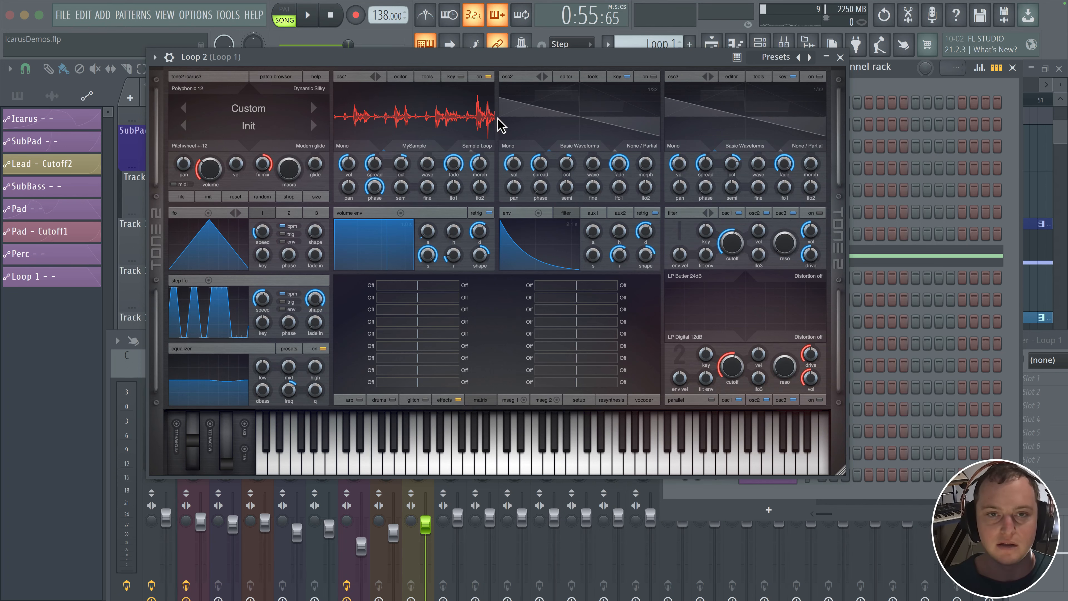
Step: Turn oscillator 1's fade fully down and set its LFO 1 modulation amount to 15
drag(463, 61, 460, 59)
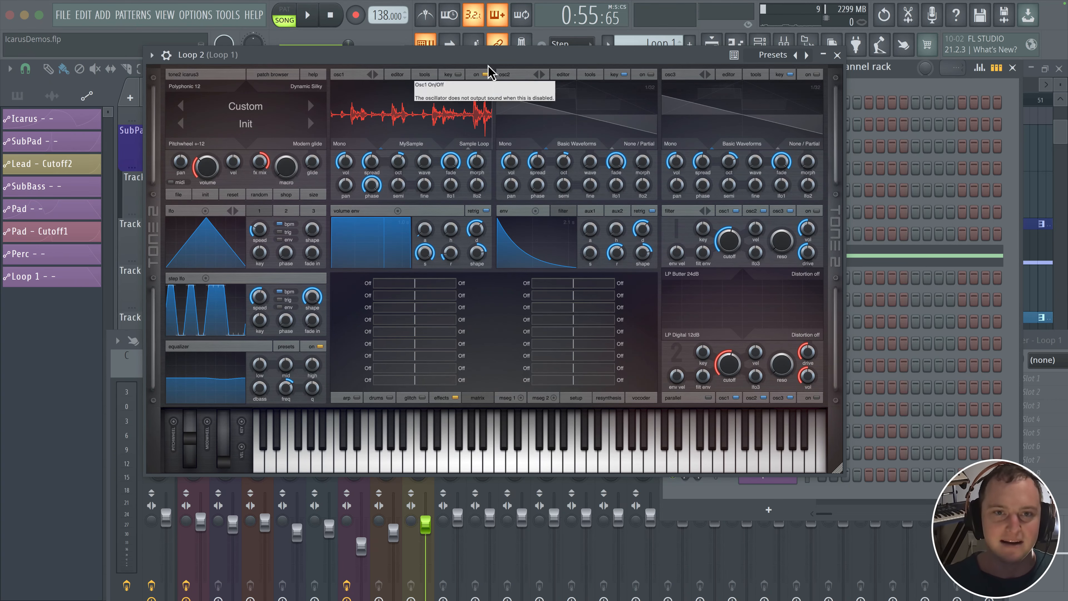
drag(474, 56, 465, 94)
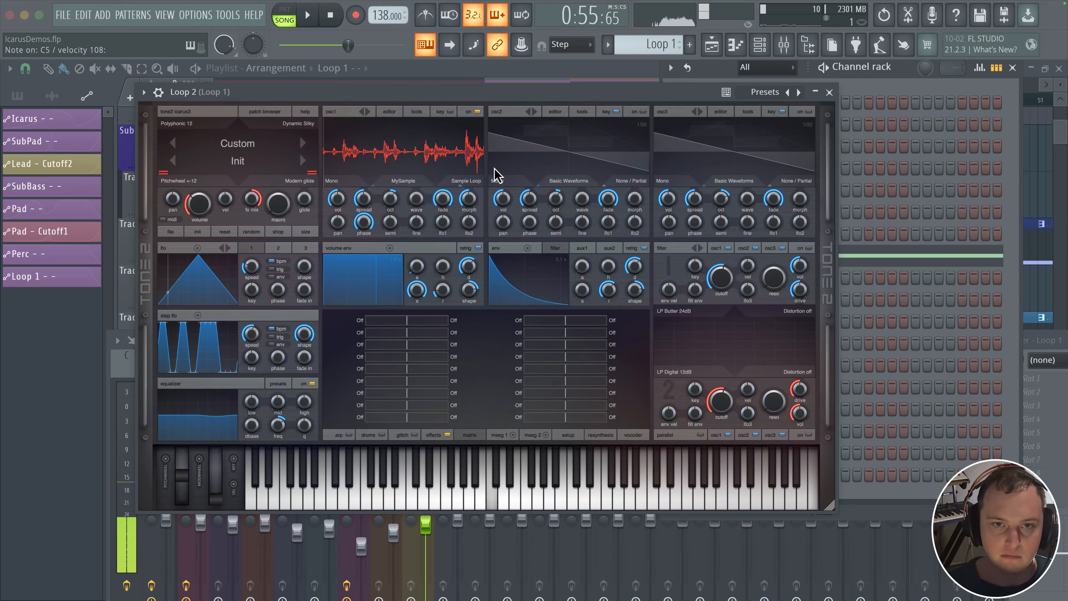
drag(438, 206, 427, 242)
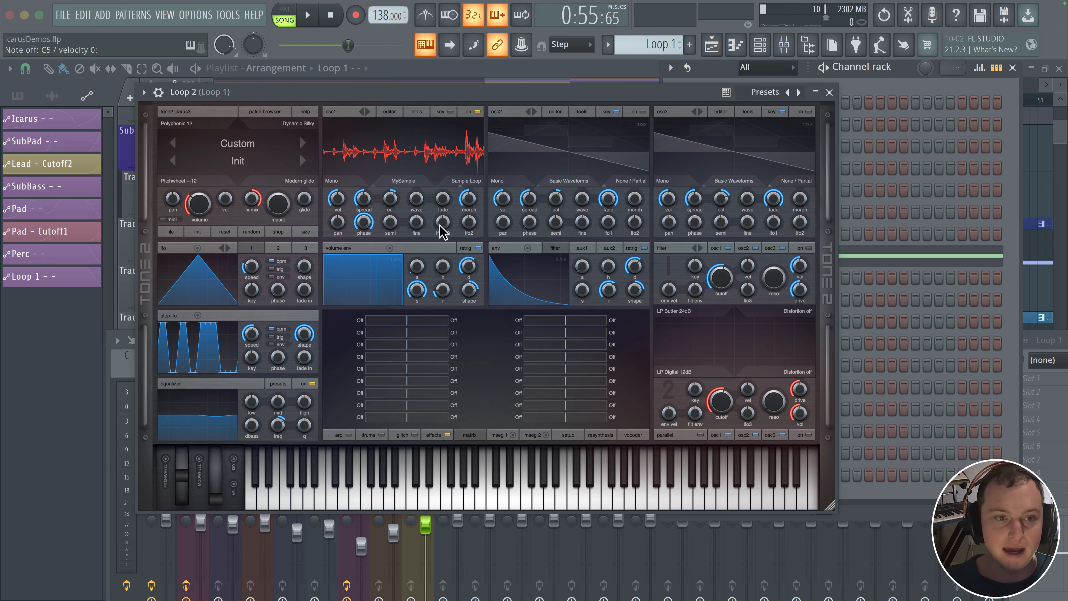
drag(446, 210, 445, 238)
Step: Try the random S&&H Noise waveform for LFO 1 with oscillator 1's LFO 1 amount at -19
click(222, 284)
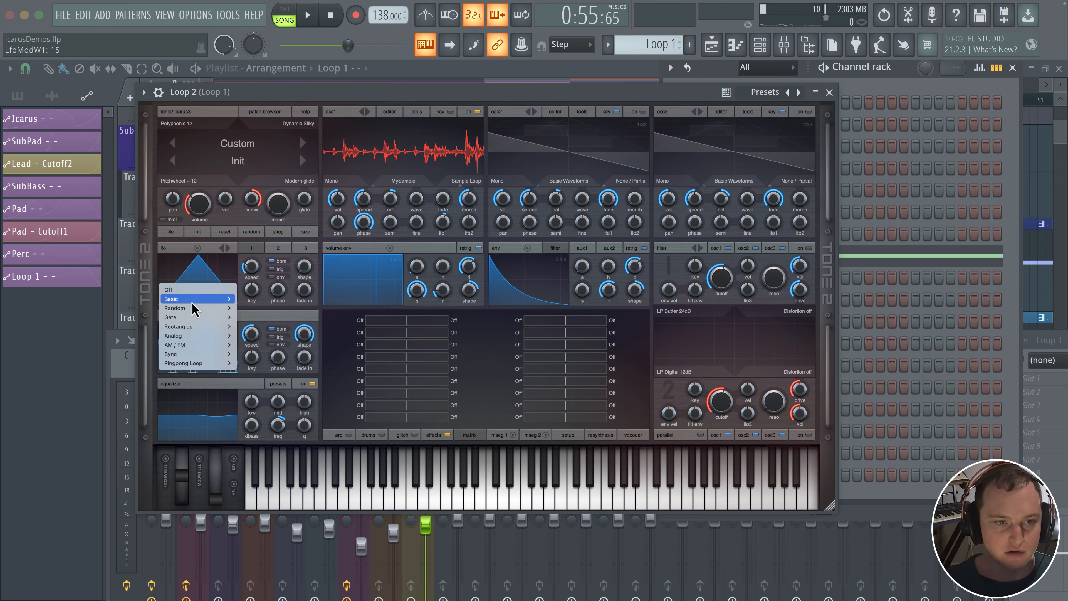
mouse_move(198, 309)
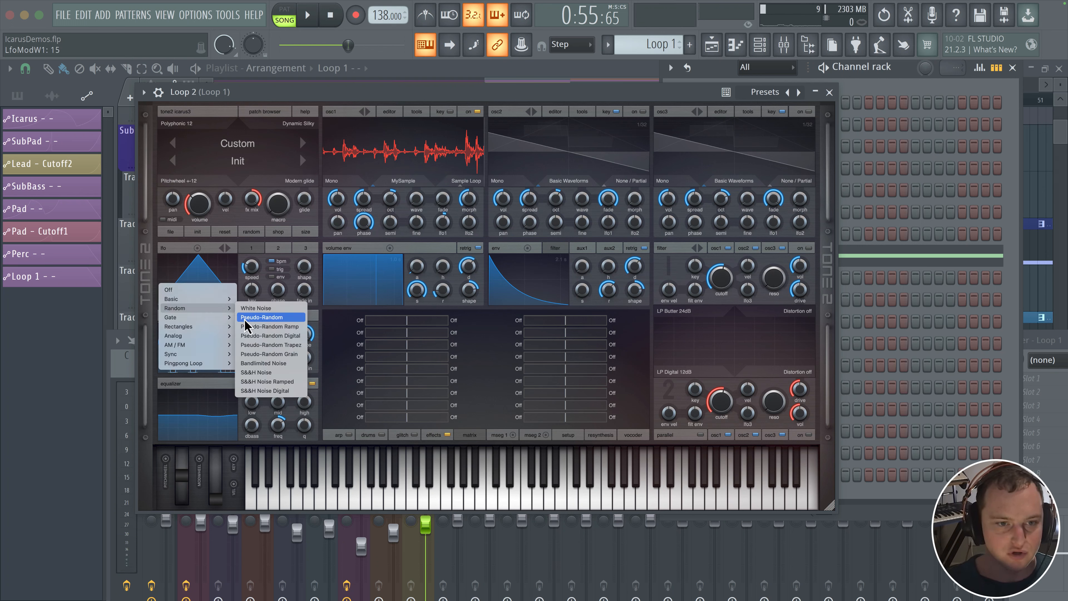
click(251, 373)
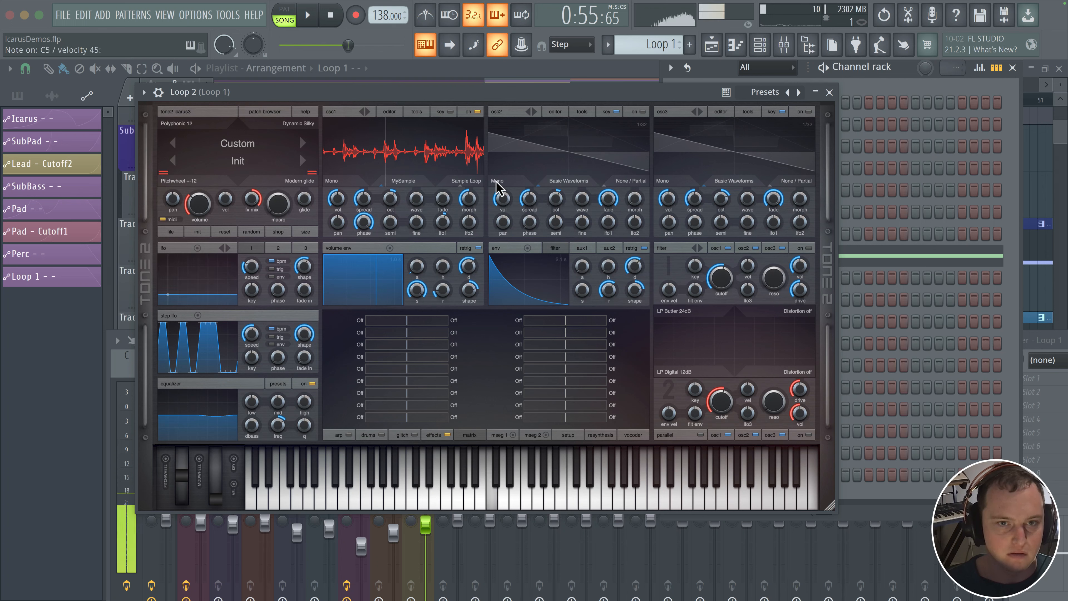
mouse_move(443, 221)
mouse_down()
mouse_move(442, 201)
mouse_move(438, 240)
mouse_up()
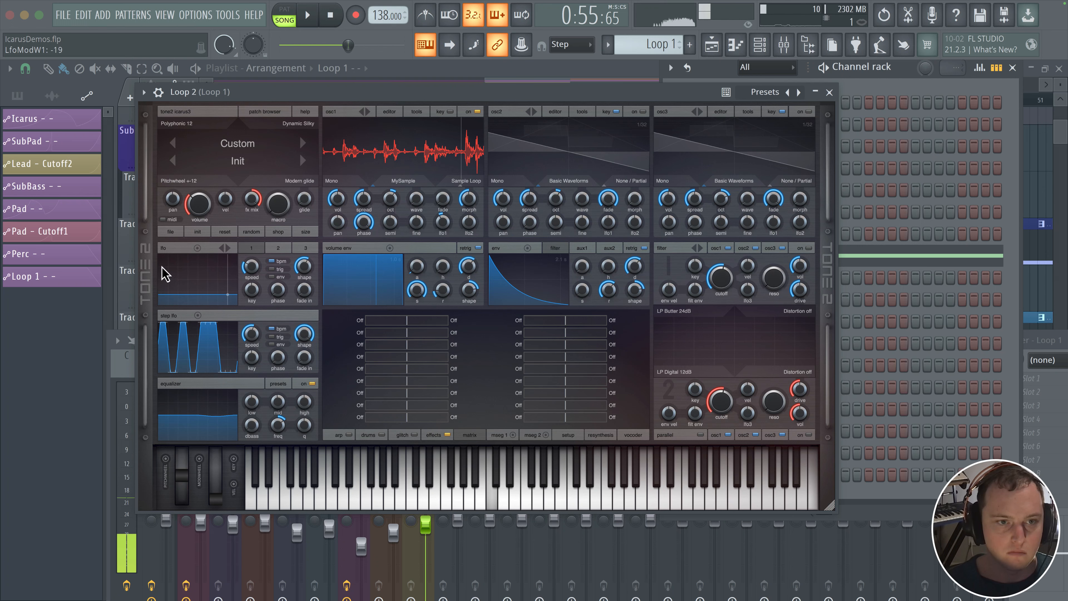
Step: Switch LFO 1 to a Gate waveform and try oscillator 1's LFO 1 modulation amount at 31
click(160, 285)
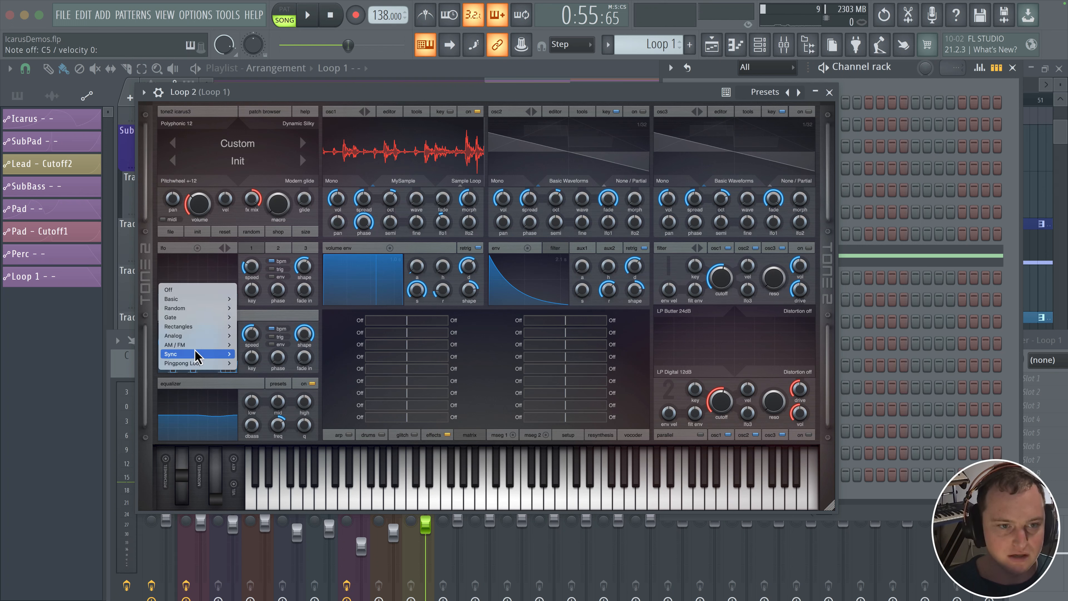
mouse_move(194, 352)
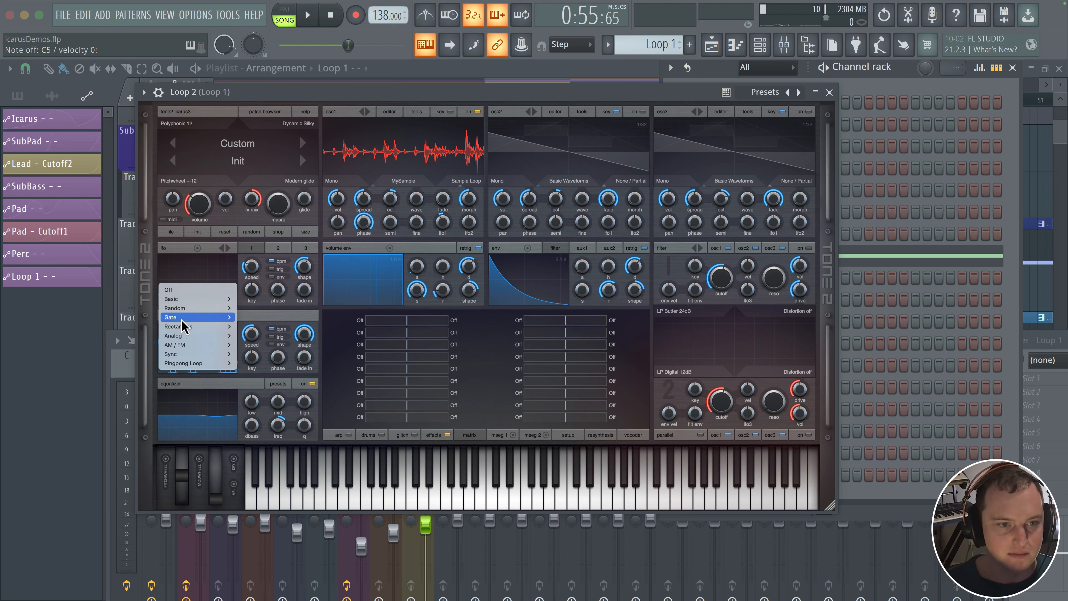
mouse_move(198, 317)
click(251, 356)
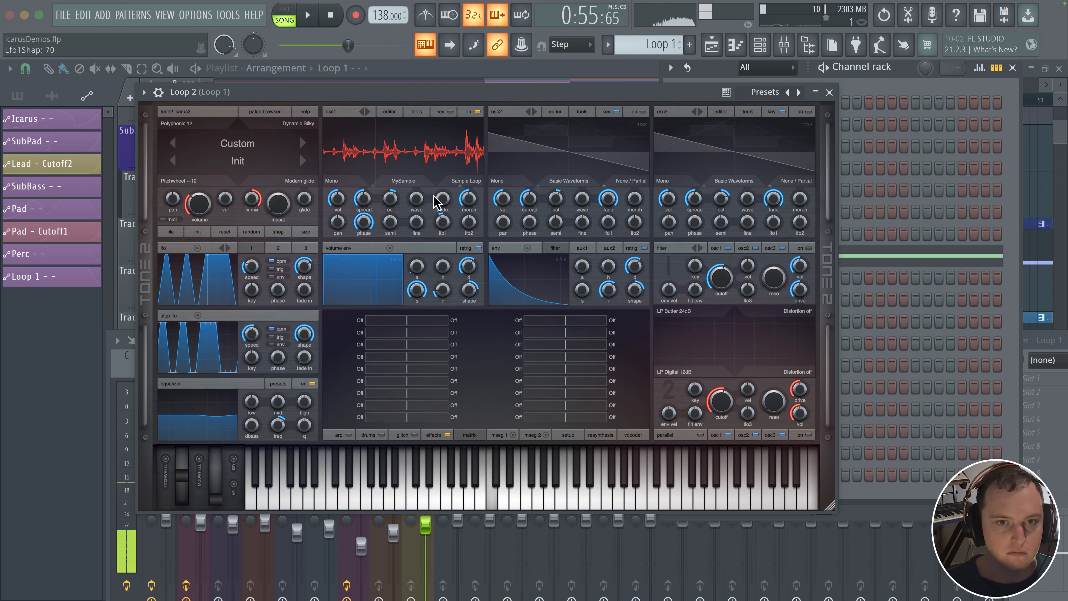
scroll(447, 208, up, 8)
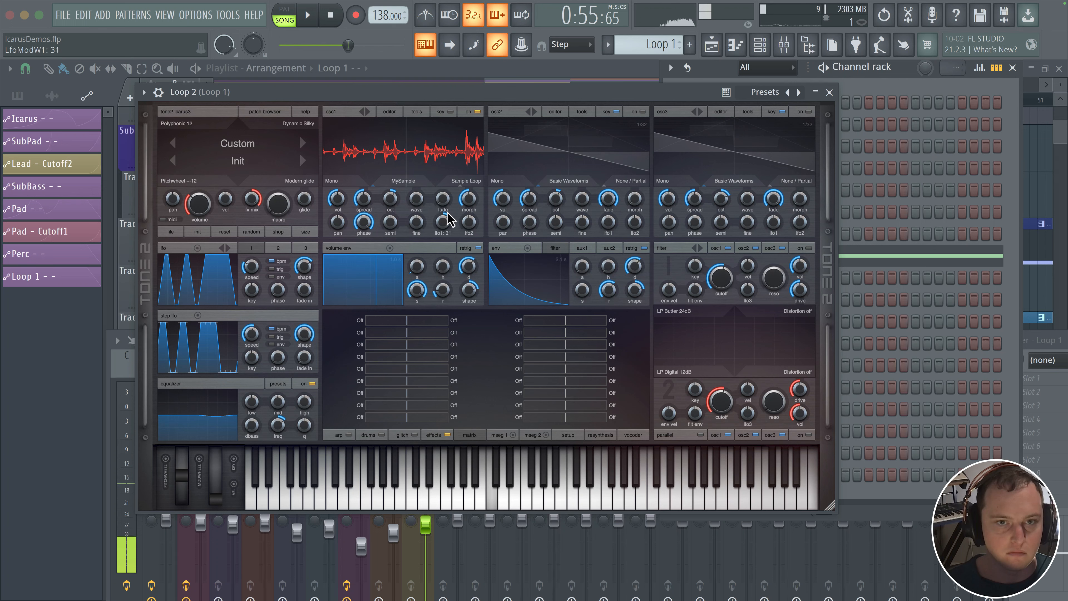
drag(447, 211, 446, 219)
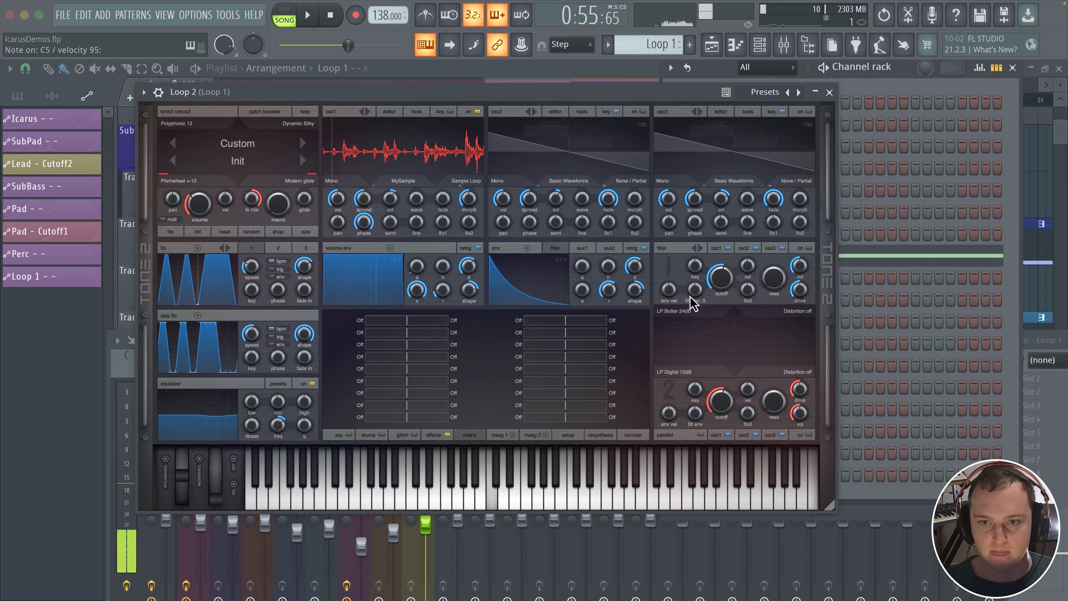
Step: Try the Resampling type on filter 1 while raising its resonance and sweeping its cutoff between about 315 and 4344 Hz
click(685, 312)
mouse_move(686, 391)
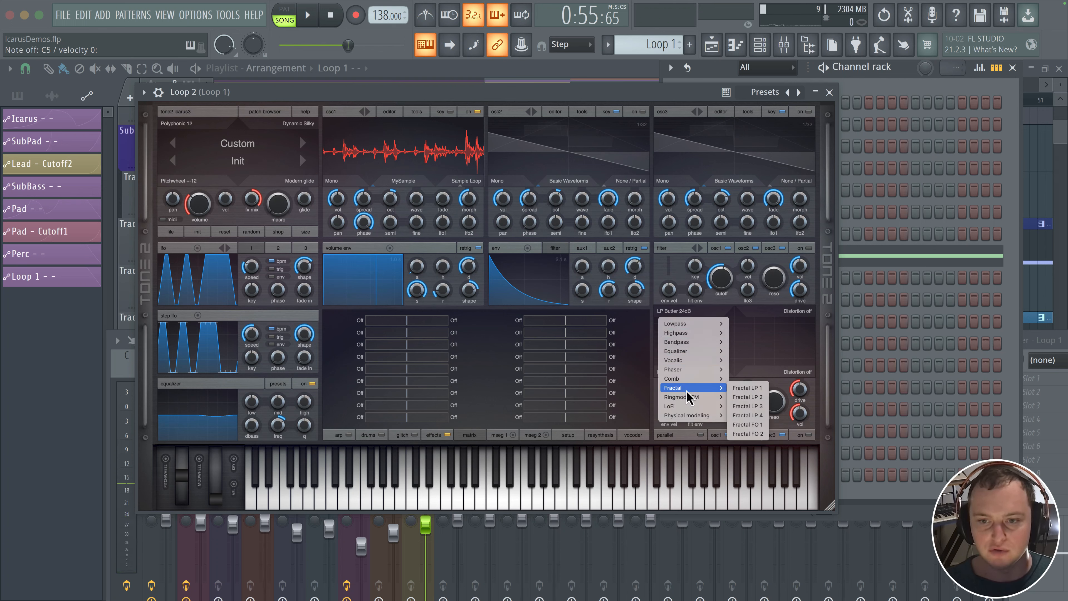
mouse_move(711, 406)
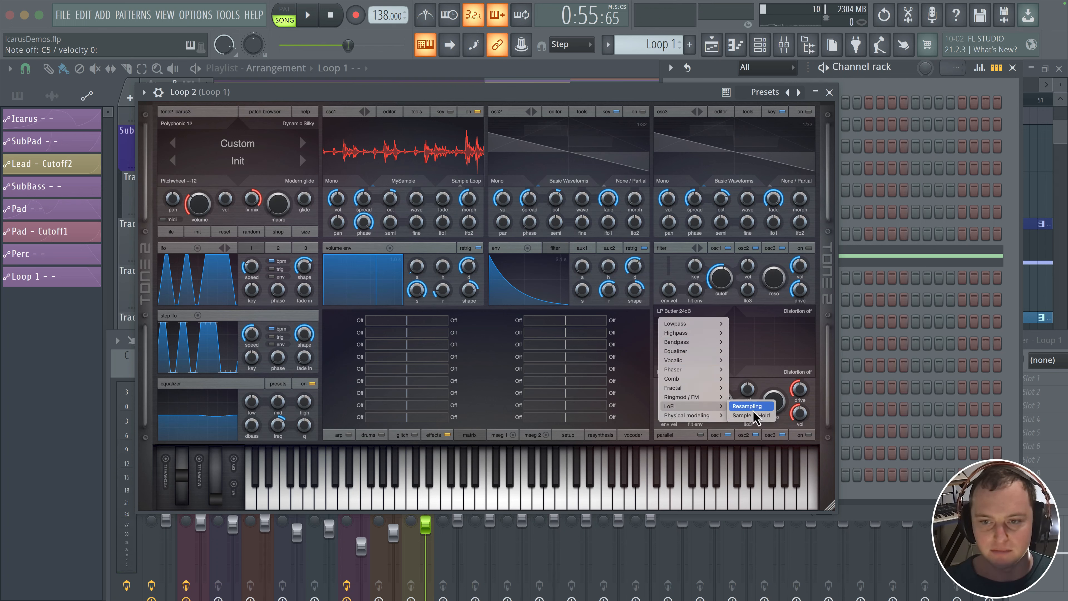
click(749, 407)
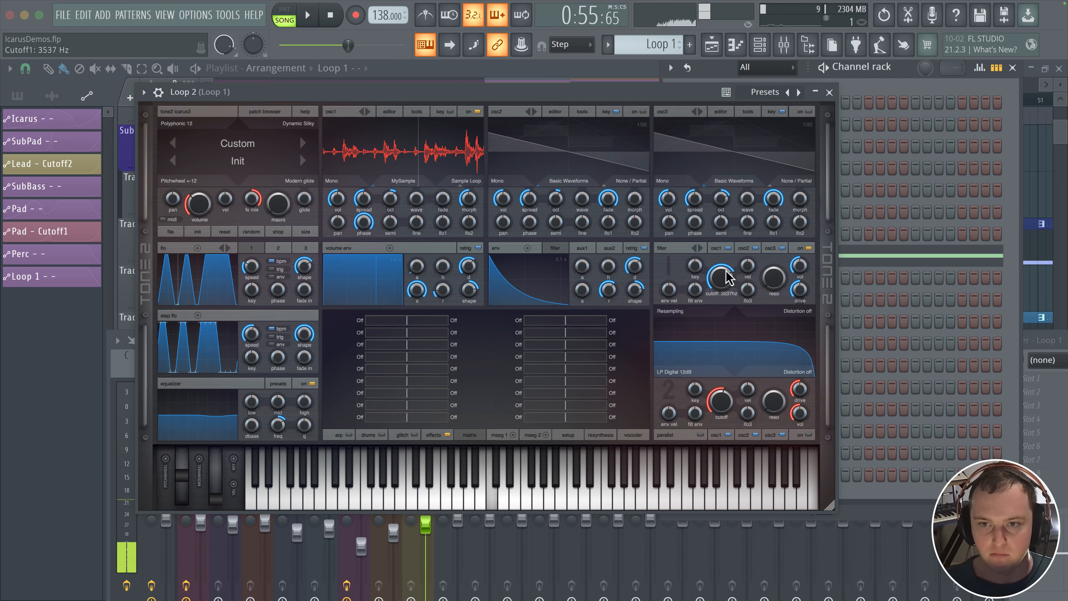
scroll(722, 278, down, 10)
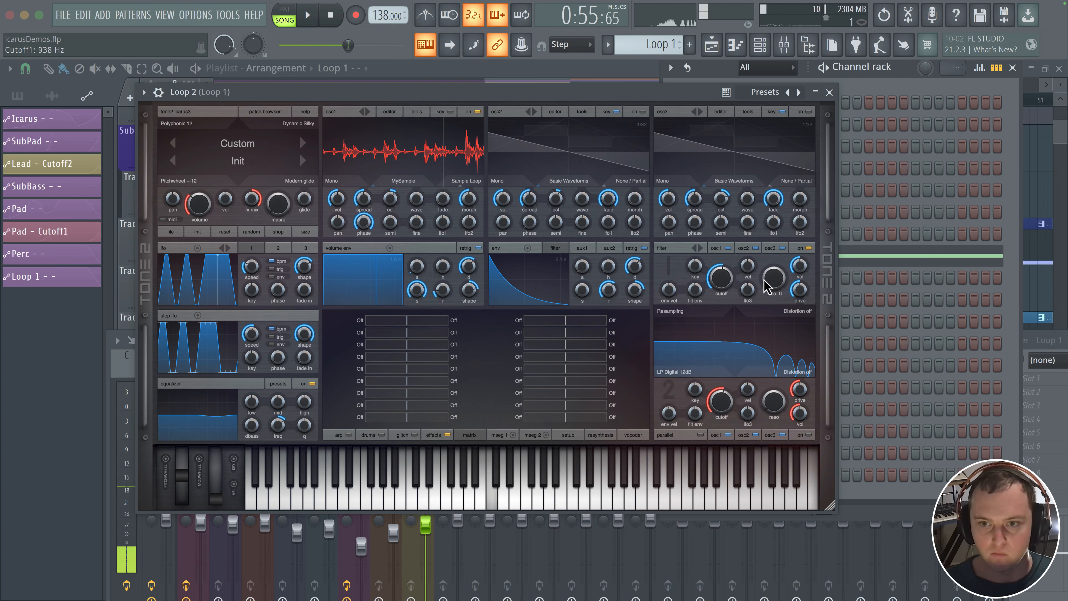
scroll(713, 290, down, 8)
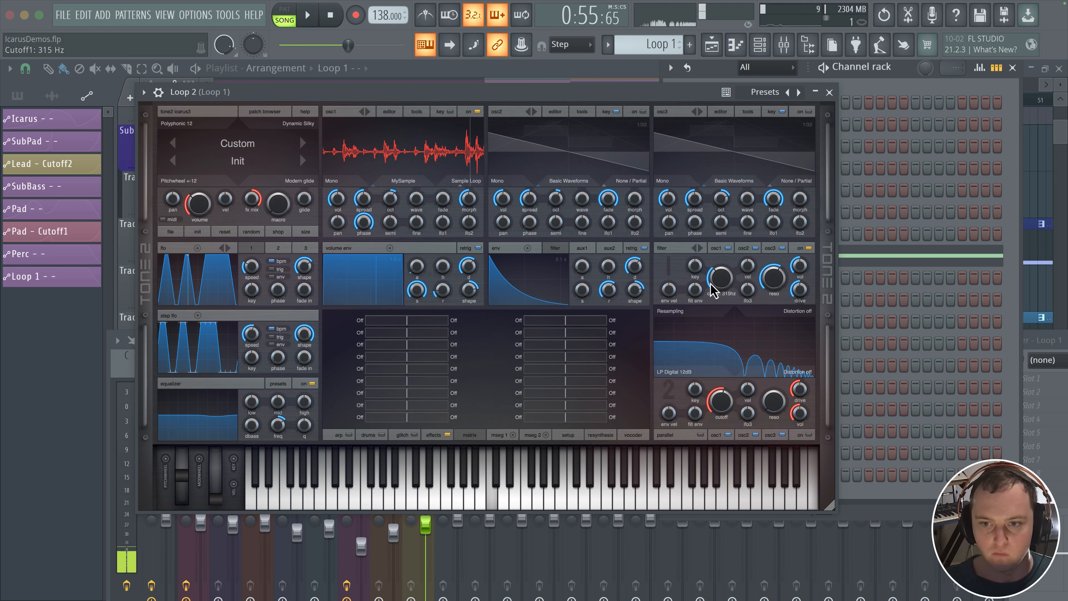
scroll(717, 277, up, 10)
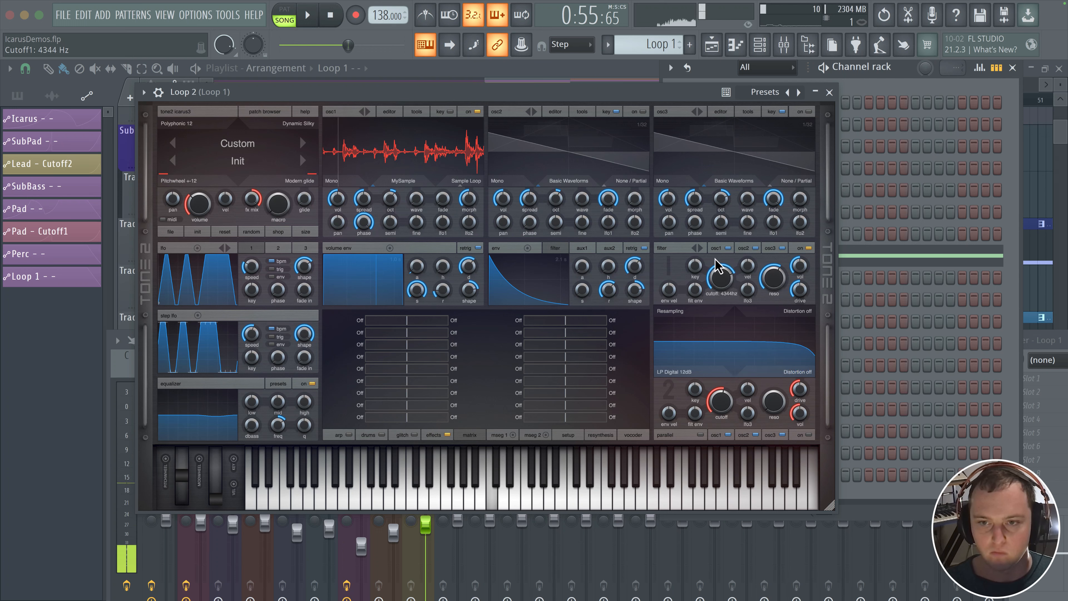
scroll(716, 266, down, 5)
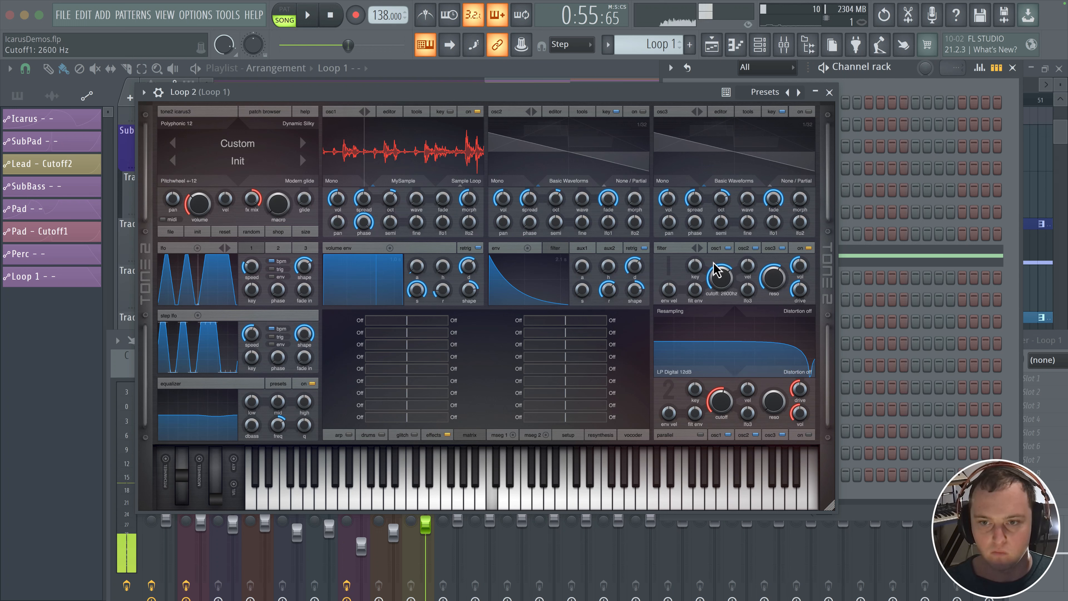
Step: Switch filter 1 to the Comb+ type, with resonance at 0 and cutoff at about 2621 Hz
click(674, 324)
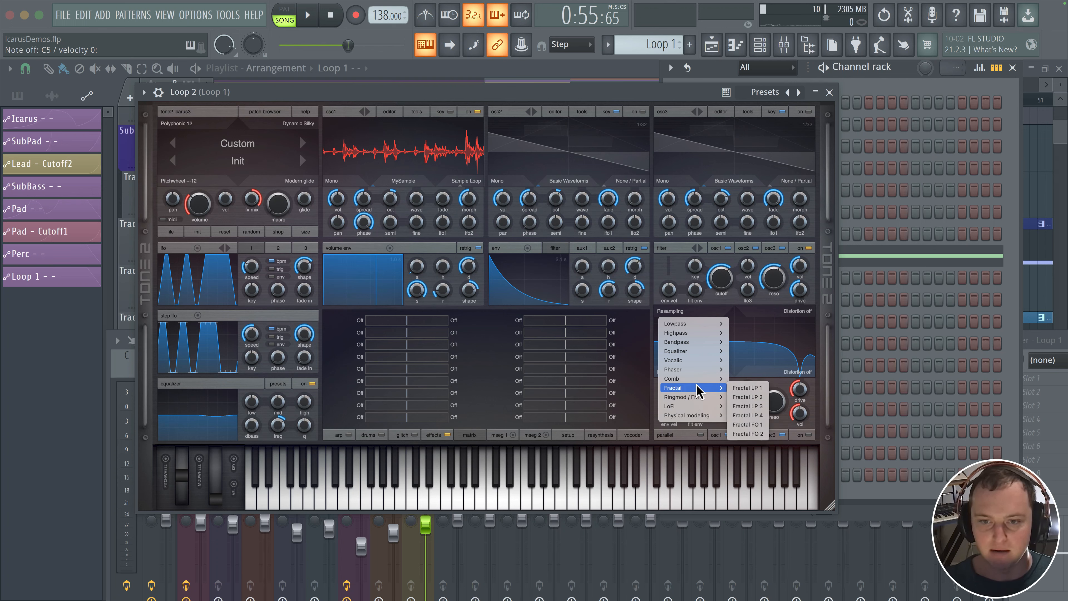
mouse_move(700, 379)
click(741, 378)
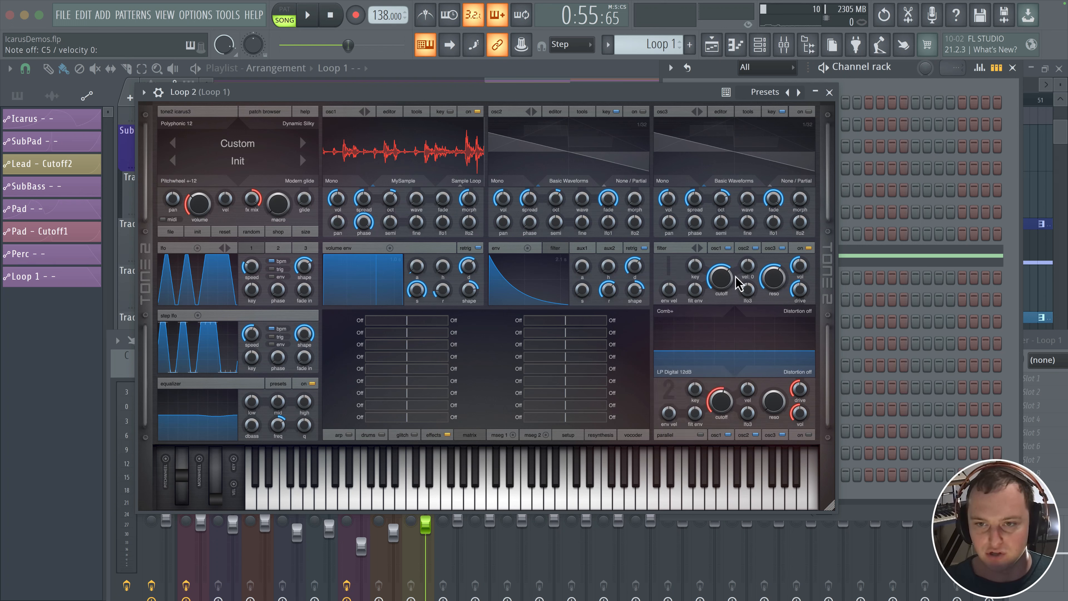
drag(730, 266, 758, 308)
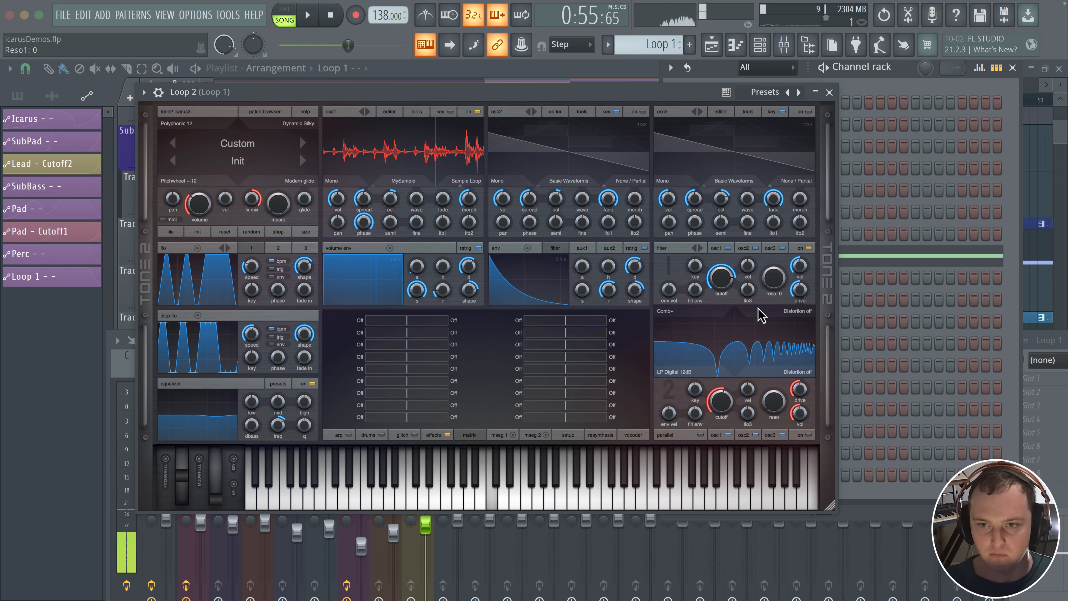
drag(722, 278, 762, 292)
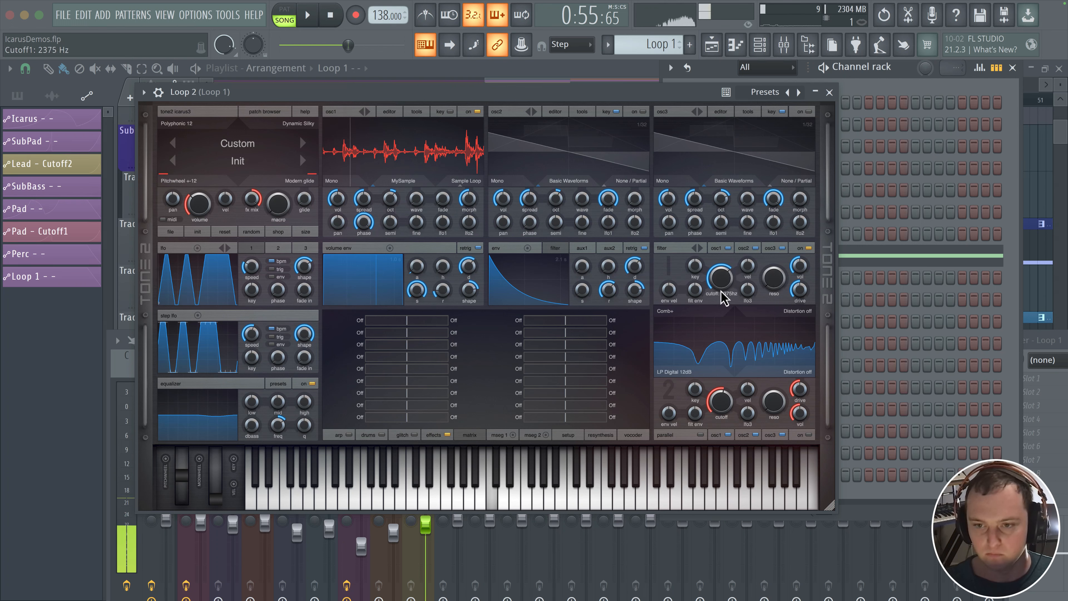
click(701, 436)
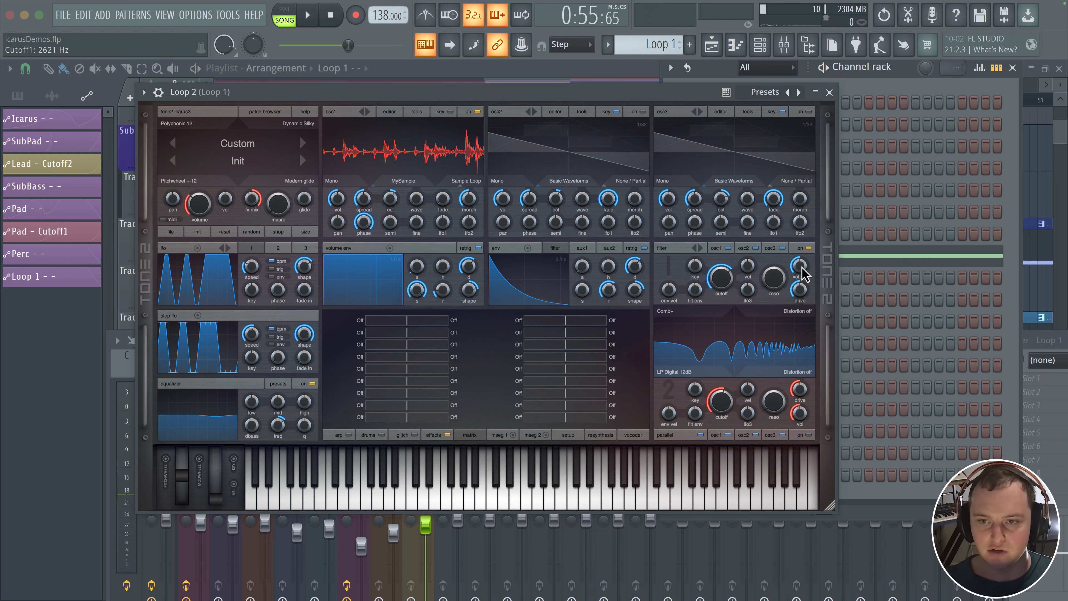
Step: Fine-tune filter 1's cutoff and volume by ear while the loop plays
drag(800, 322, 806, 285)
drag(719, 288, 721, 272)
drag(798, 264, 800, 257)
drag(720, 280, 718, 288)
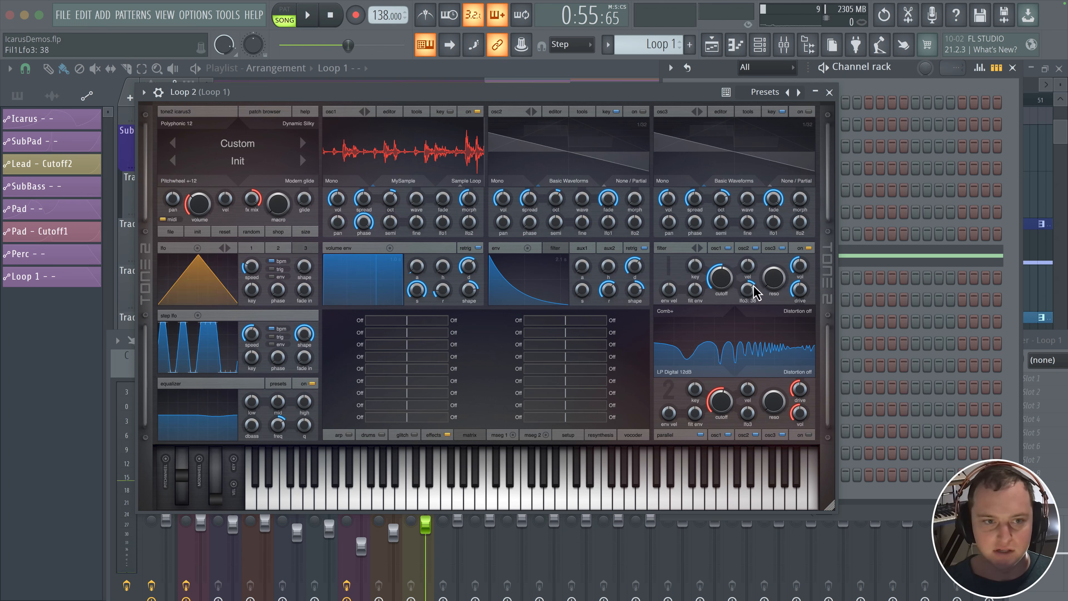
Step: Modulate filter 1 with LFO 3, turn off the LFO's BPM sync and set its speed to about 0.15 Hz
drag(760, 281, 753, 301)
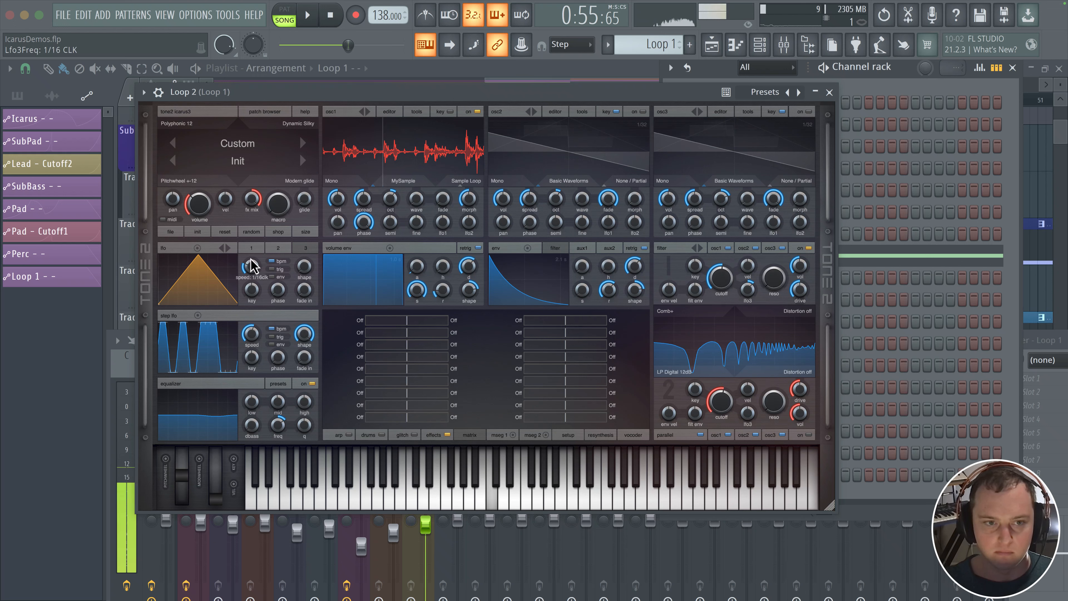
drag(251, 271, 251, 264)
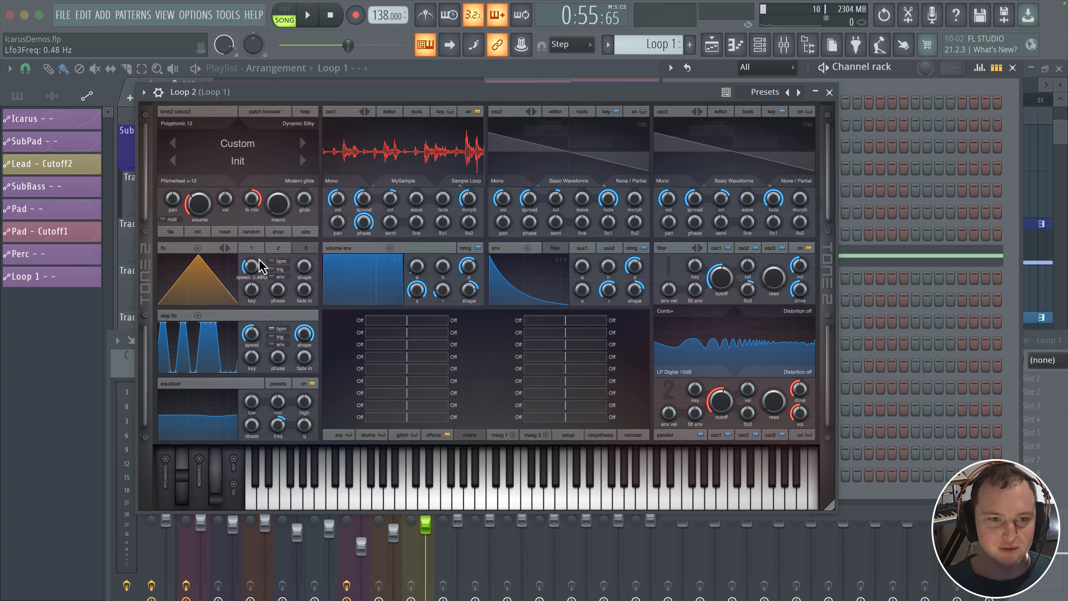
drag(253, 271, 253, 272)
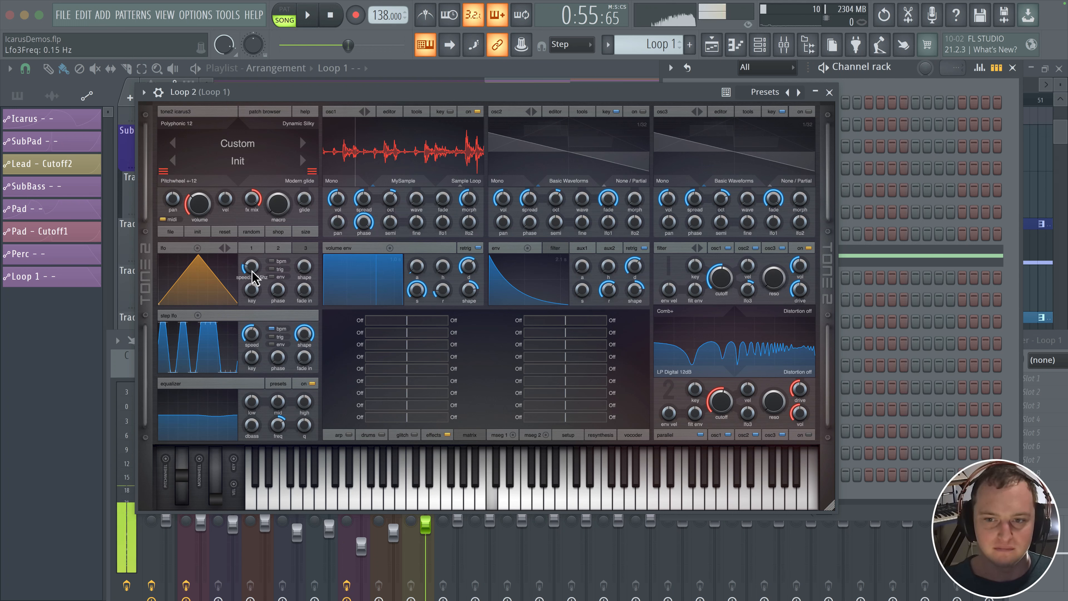
Step: Try adjusting filter 1's resonance and distortion settings
drag(774, 280, 774, 265)
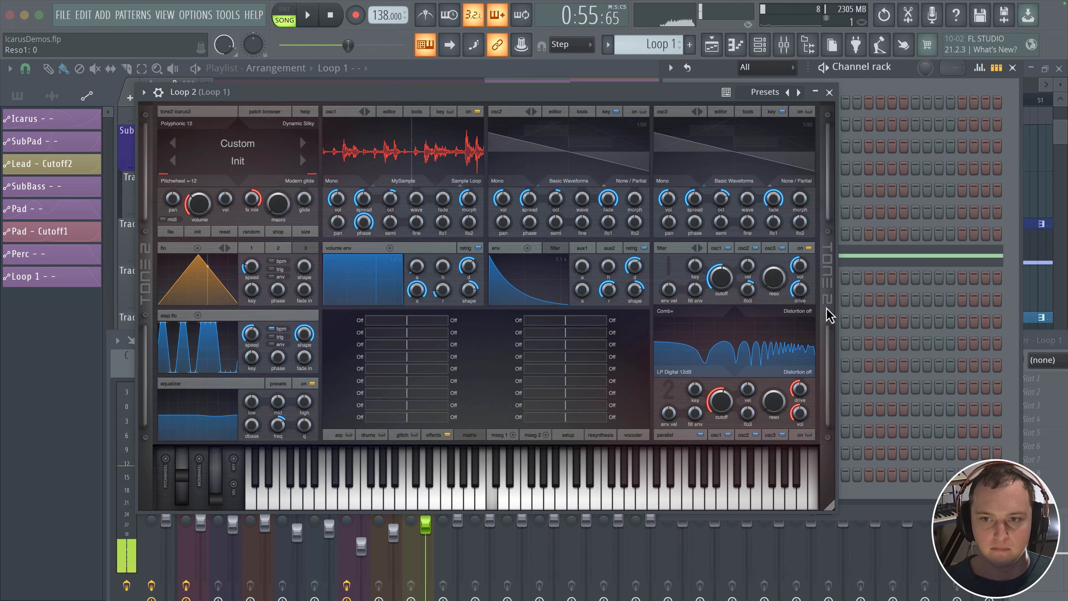
drag(800, 306, 804, 321)
click(802, 320)
click(798, 327)
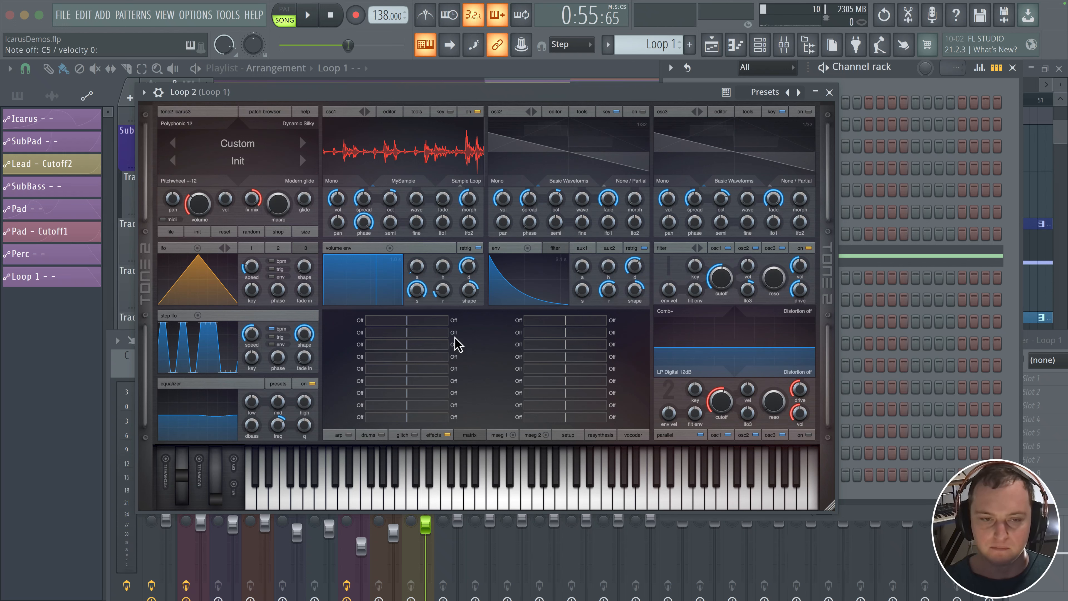
Step: Load the Saturate distortion in effect slot FX1 and set its drive to about 56%
click(436, 436)
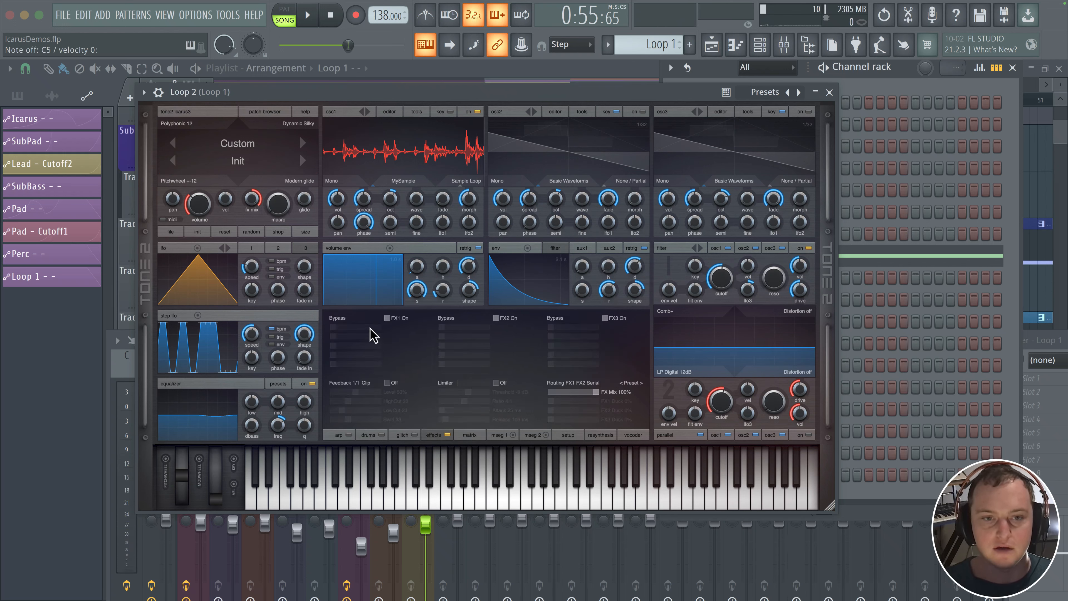
click(364, 321)
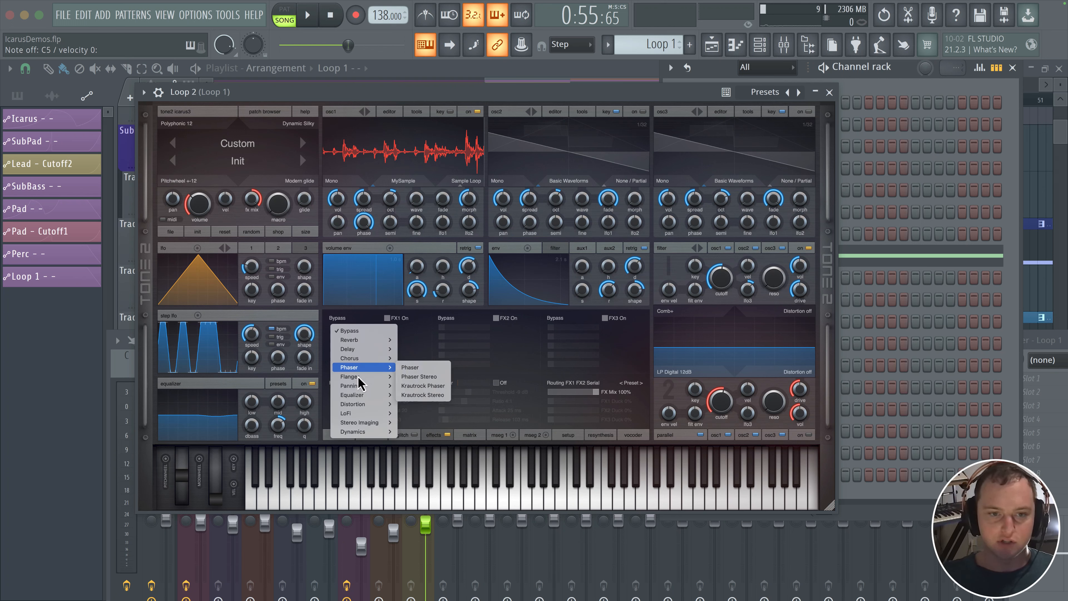
mouse_move(358, 411)
click(422, 409)
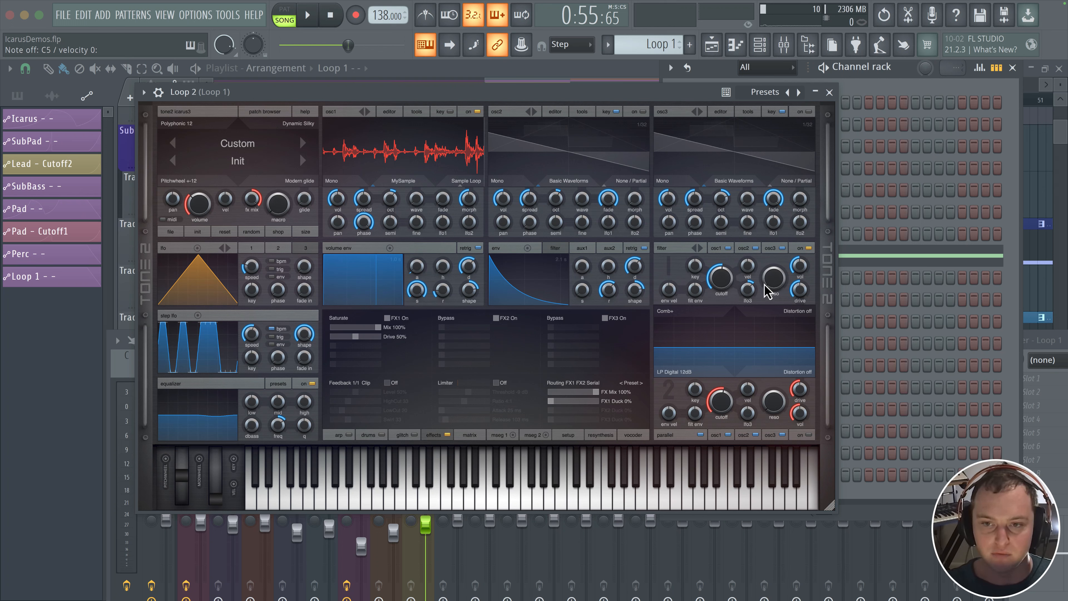
drag(357, 337, 375, 352)
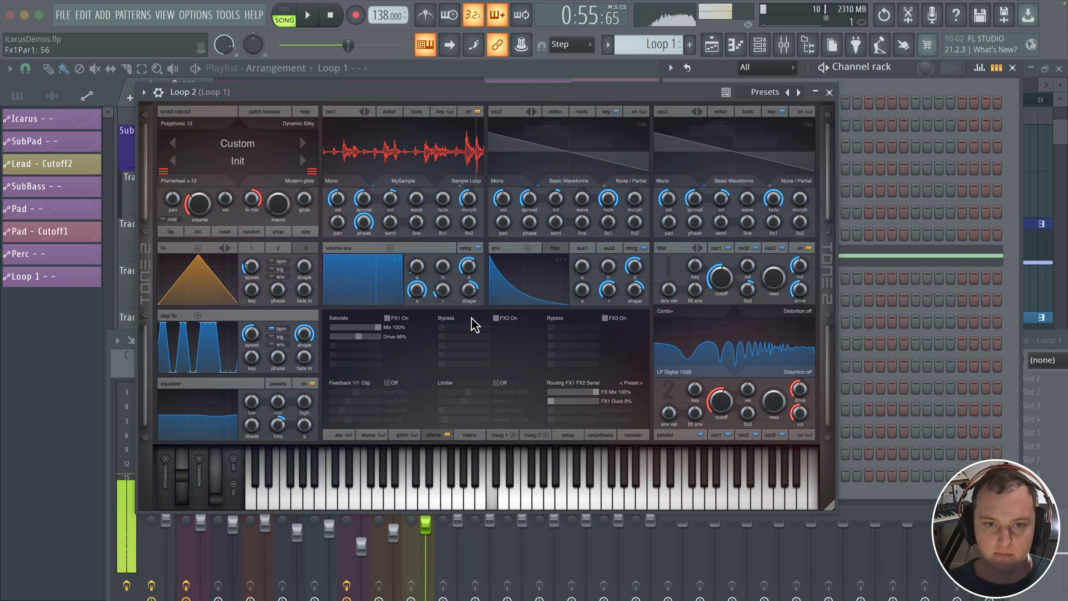
Step: Load EQ High Cut in effect slot FX3 and set its cutoff to about 1293 Hz
click(573, 318)
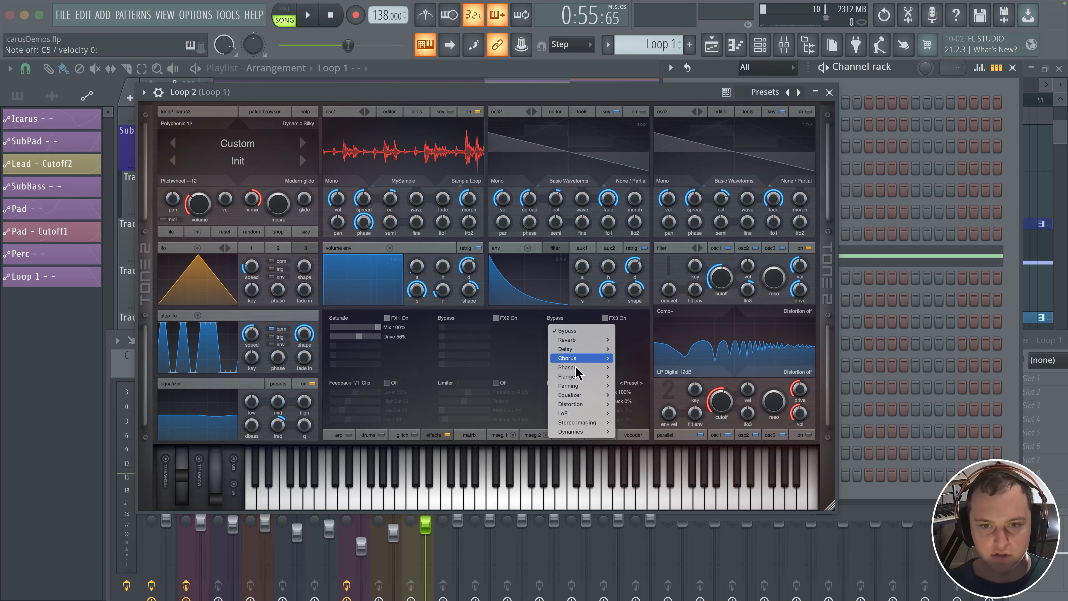
mouse_move(592, 398)
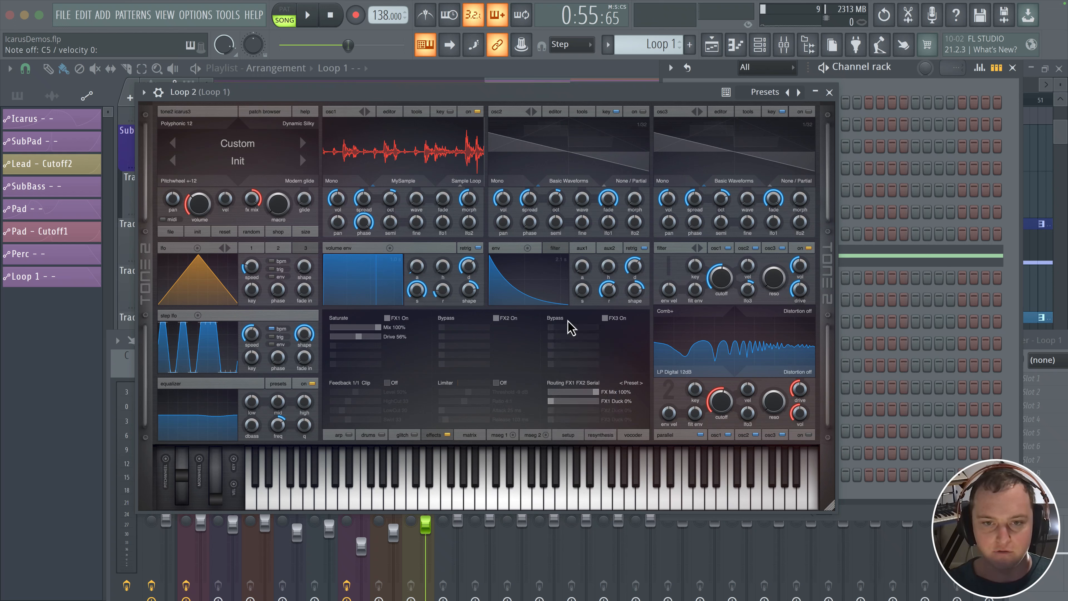
click(630, 397)
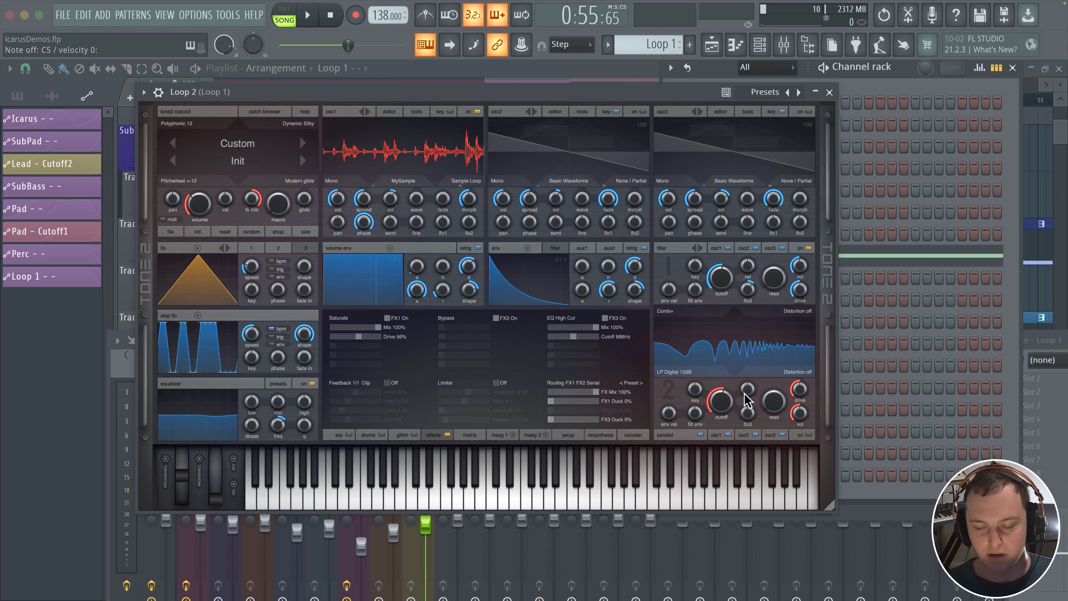
mouse_move(572, 336)
mouse_down()
mouse_move(563, 337)
mouse_move(643, 338)
mouse_move(572, 339)
mouse_up()
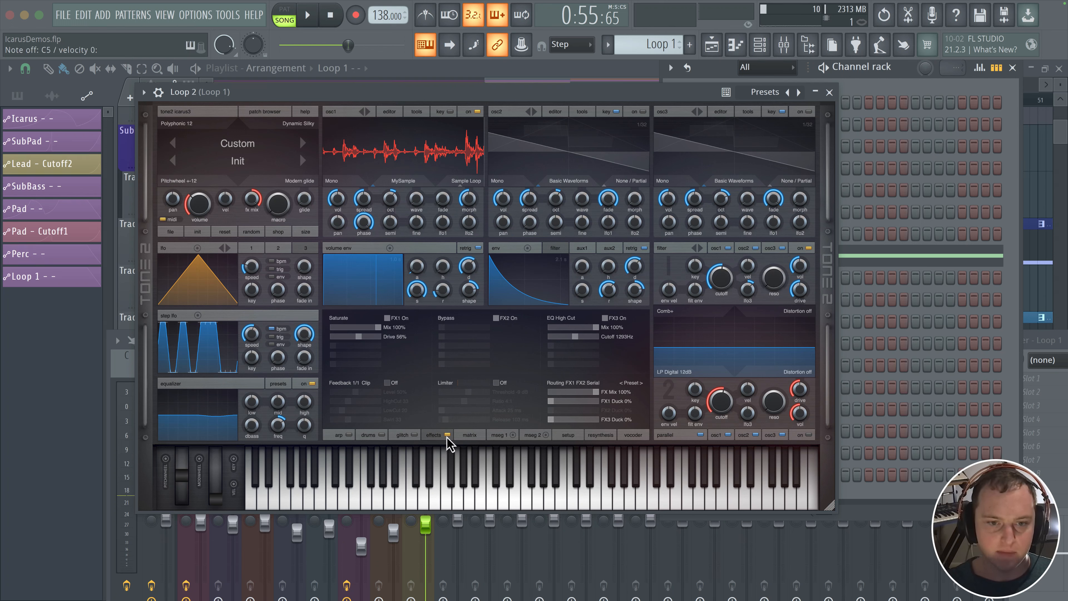
Step: Assign Modwhl/Macro to Fx3 Par1 in the first modulation matrix slot with an amount of about 85
click(470, 436)
click(362, 323)
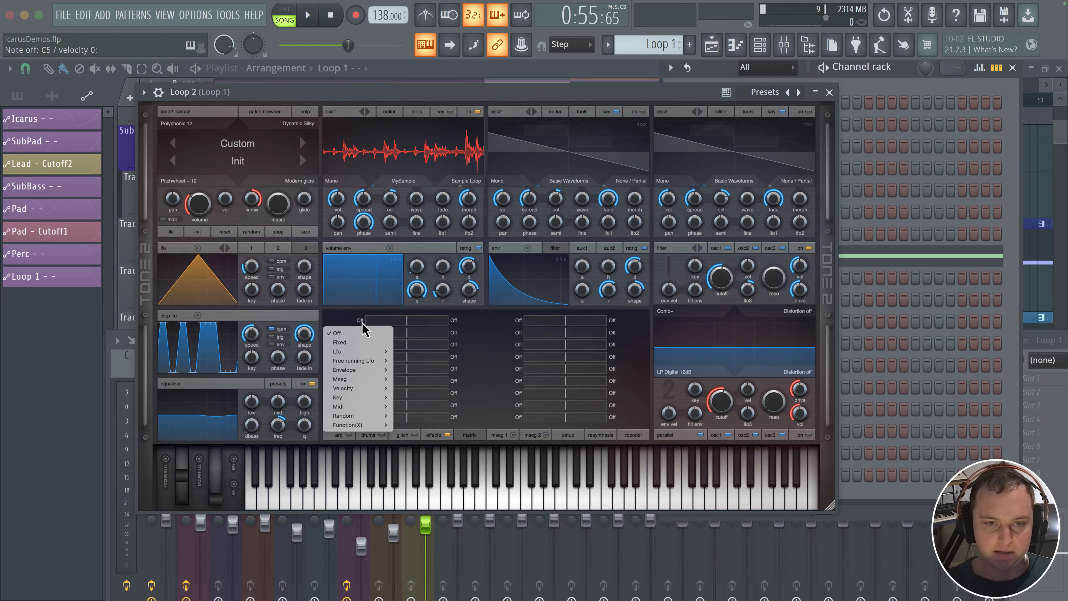
mouse_move(363, 411)
click(414, 406)
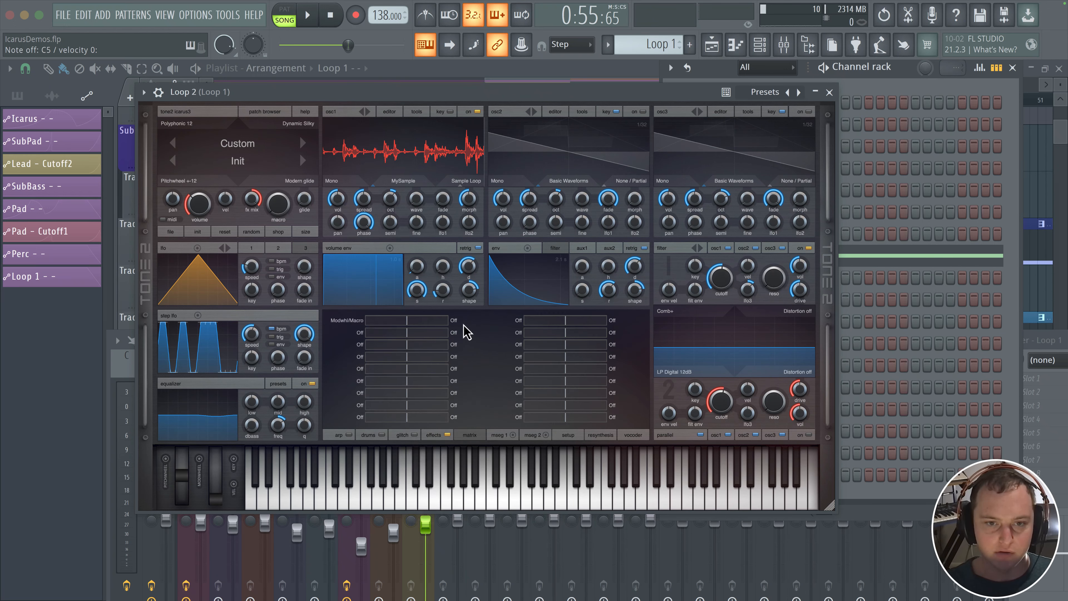
click(454, 321)
mouse_move(479, 489)
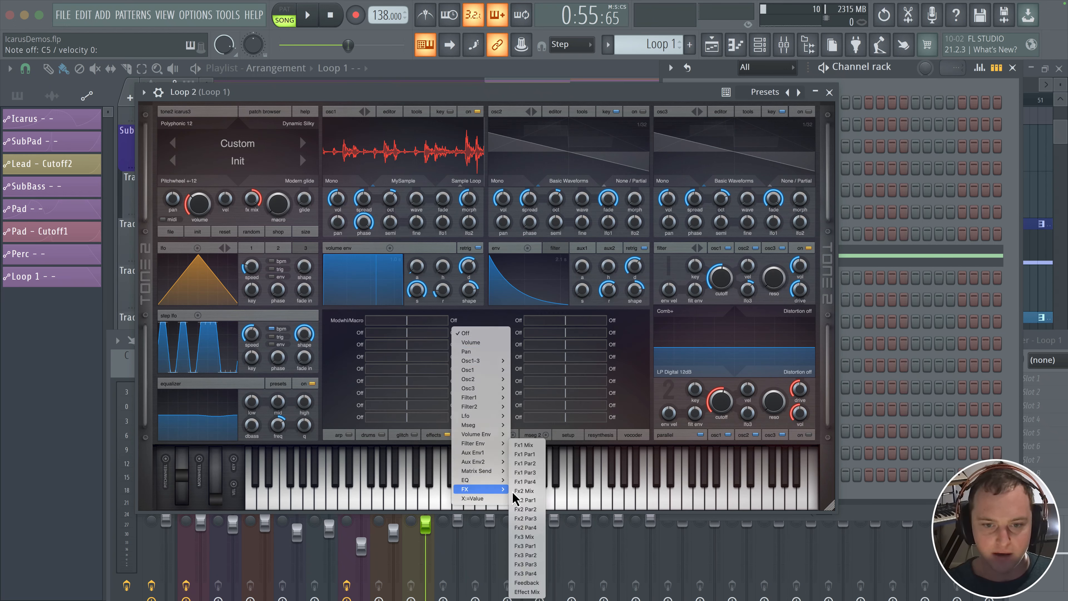
click(533, 547)
drag(420, 321, 441, 323)
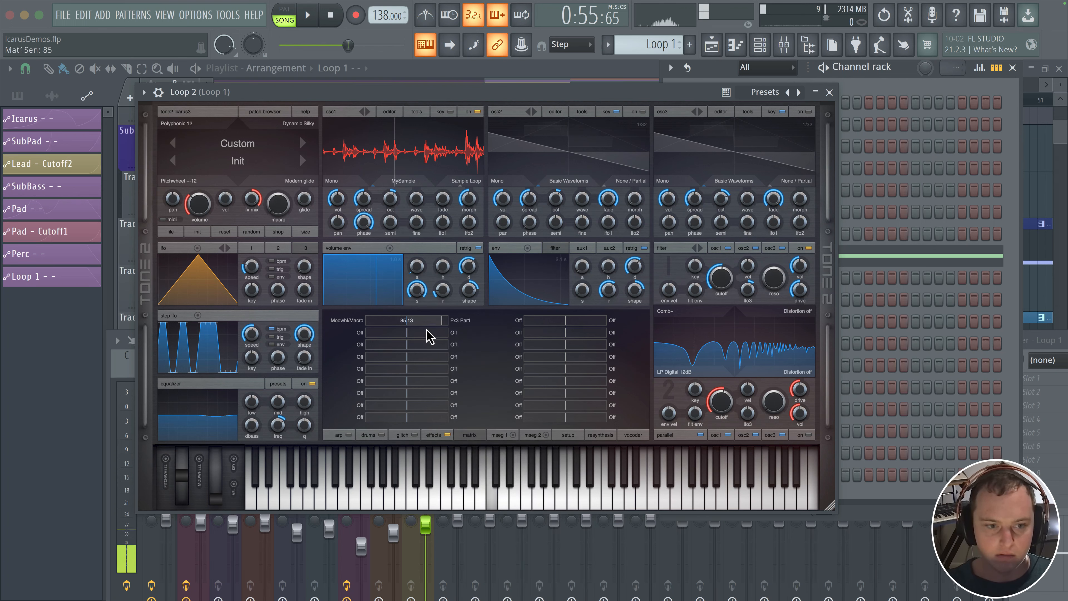
Step: Raise the modulation wheel to 100 and reduce the matrix amount for Fx3 Par1 to about half
drag(218, 488, 216, 445)
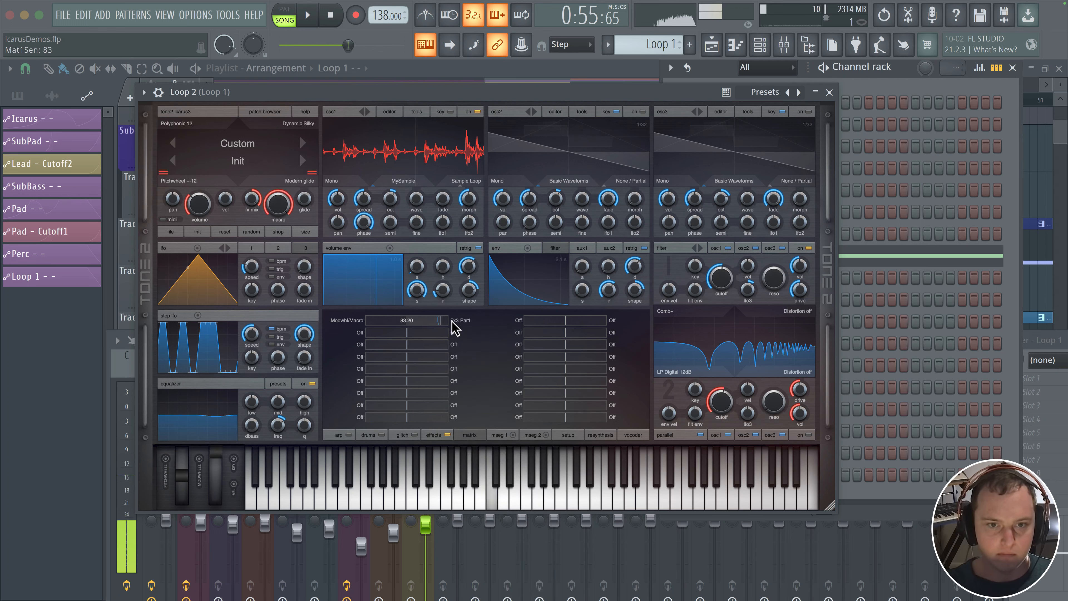
drag(437, 322, 428, 326)
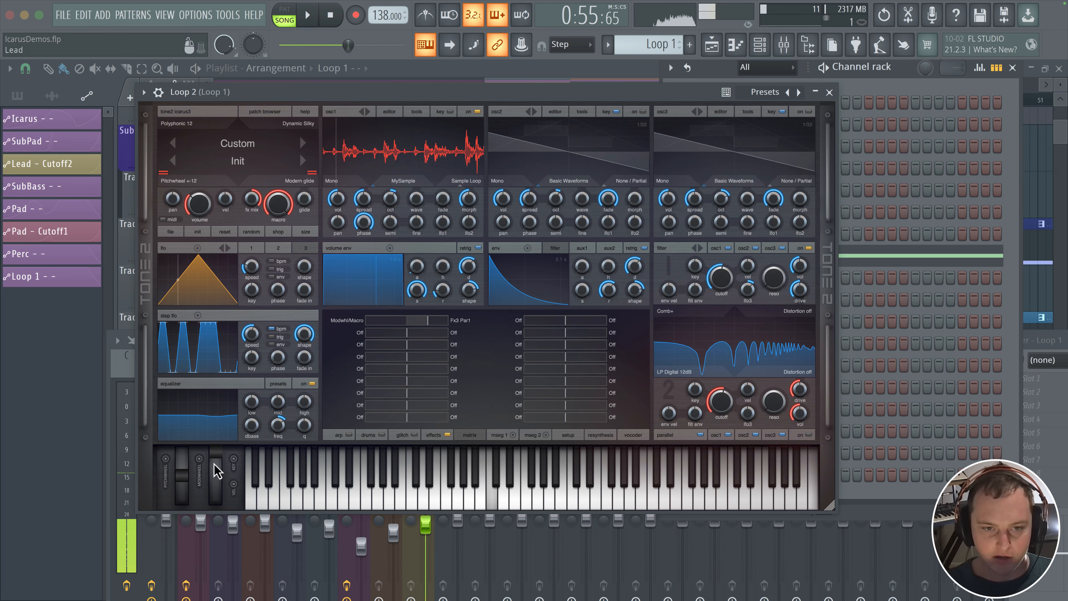
drag(215, 455, 215, 425)
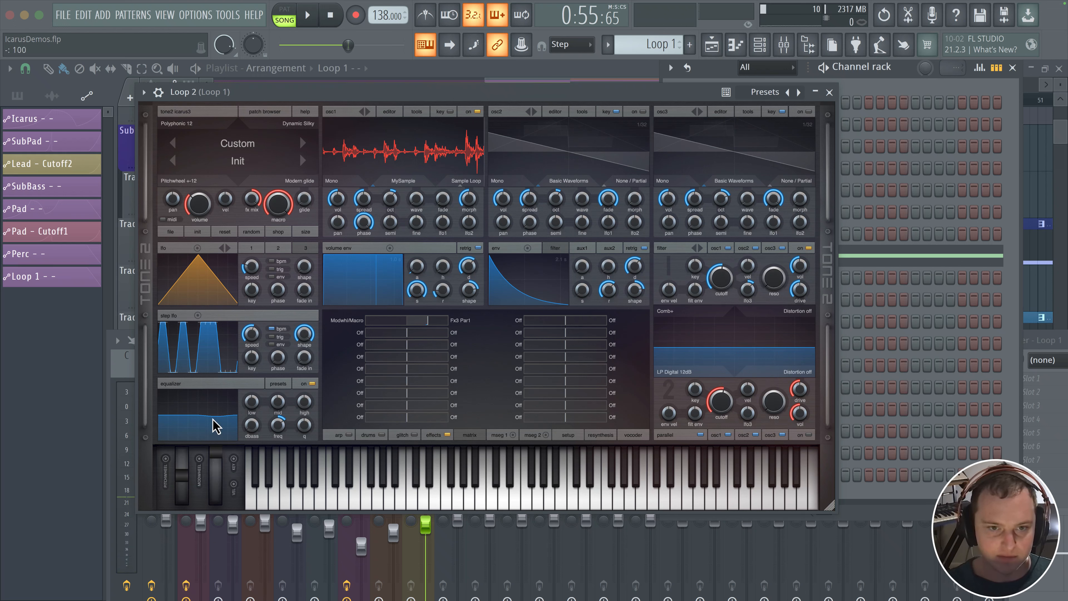
Step: Try oscillator 1 in Stereo mode with its spread at about 30
click(433, 435)
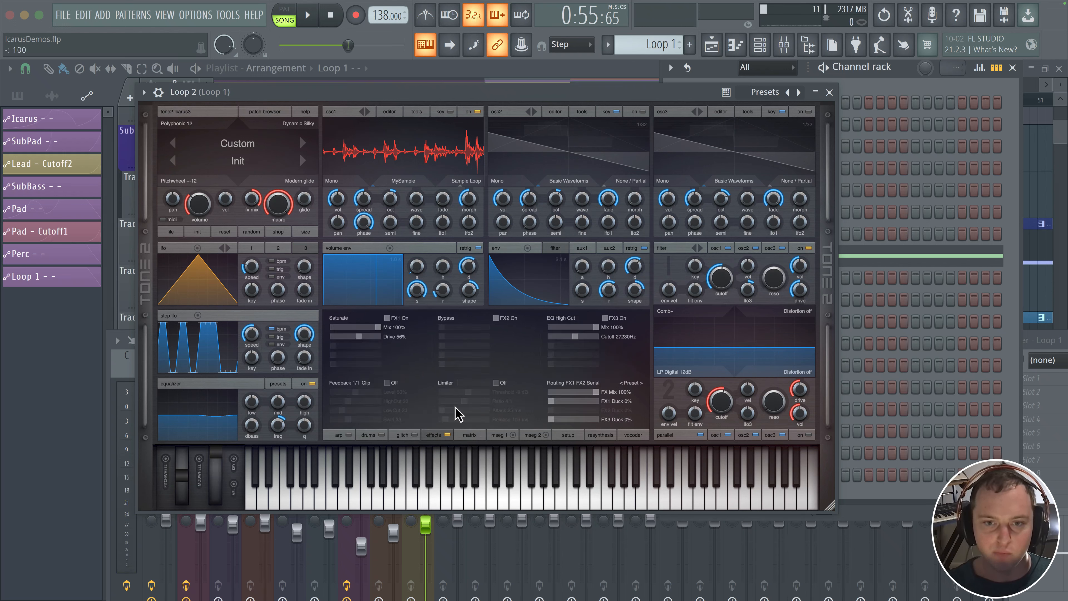
click(447, 320)
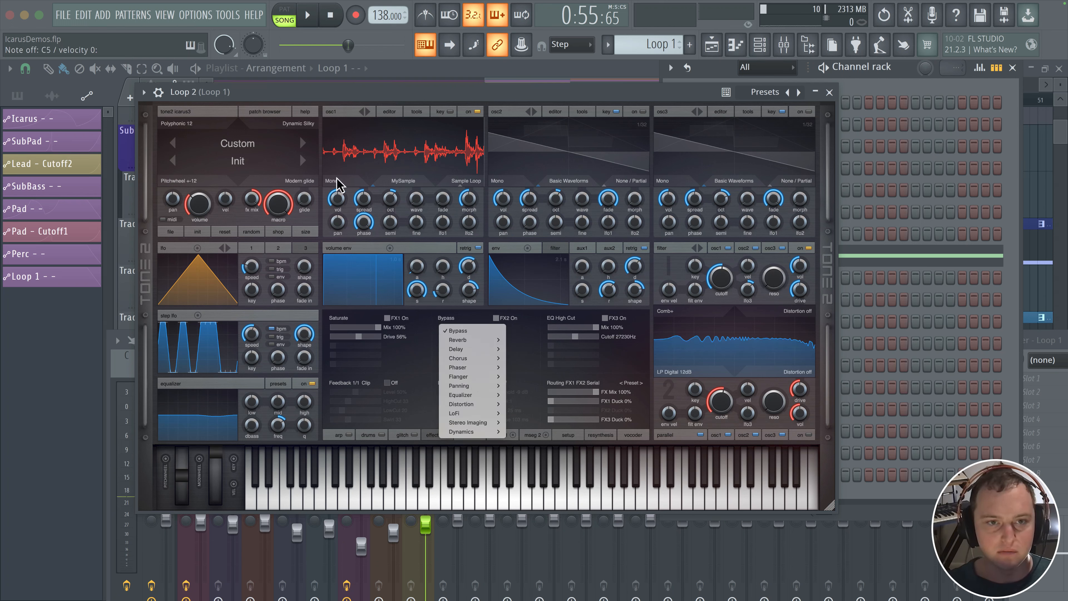
click(335, 191)
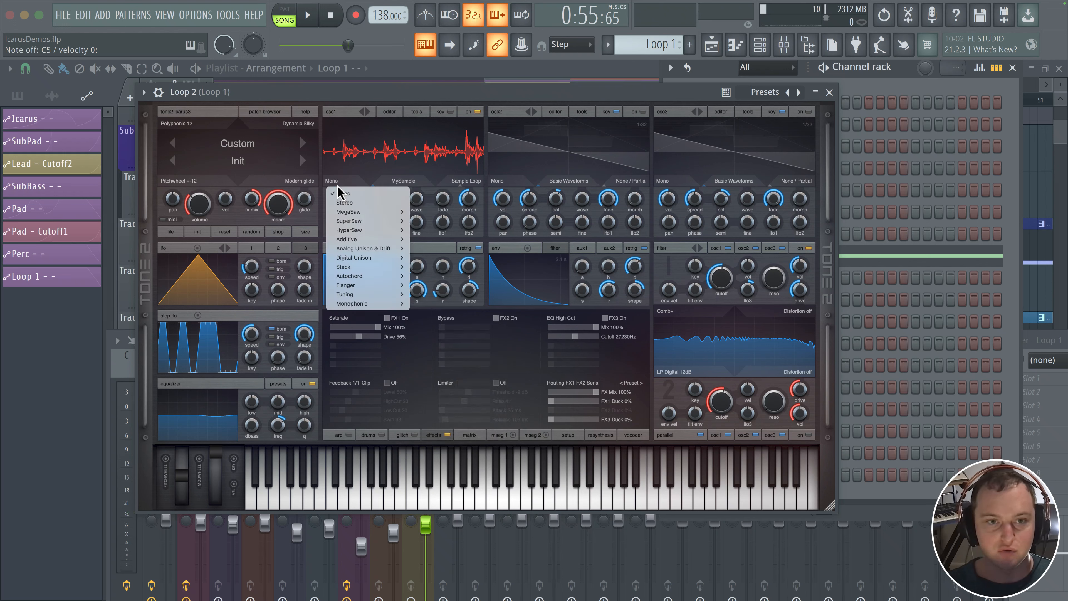
click(341, 202)
drag(362, 206, 363, 222)
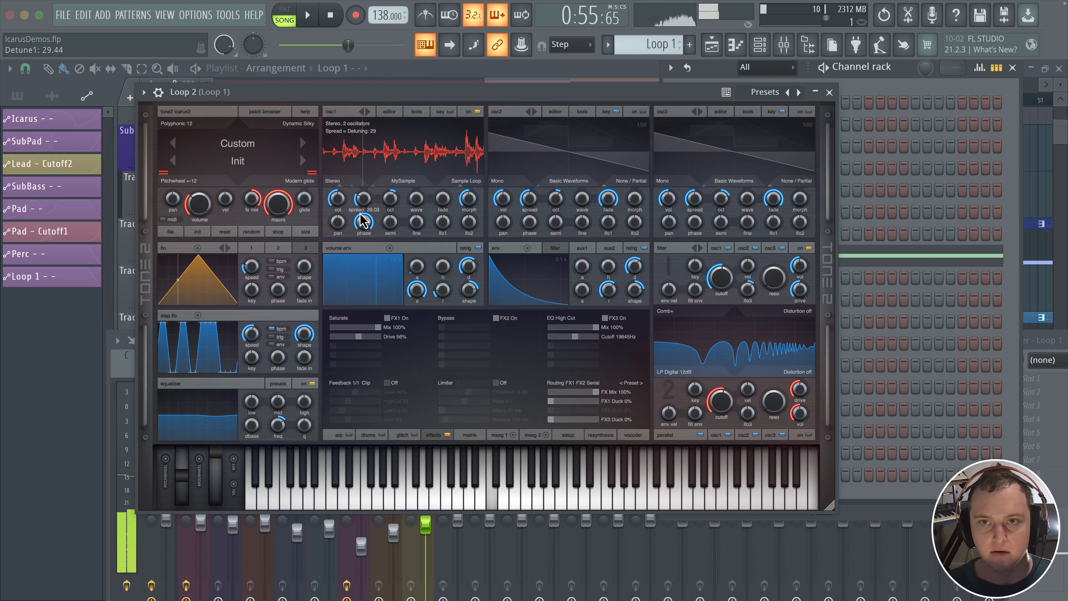
Step: Try the Stereo Width effect in slot FX2 with its width at 200%
click(453, 317)
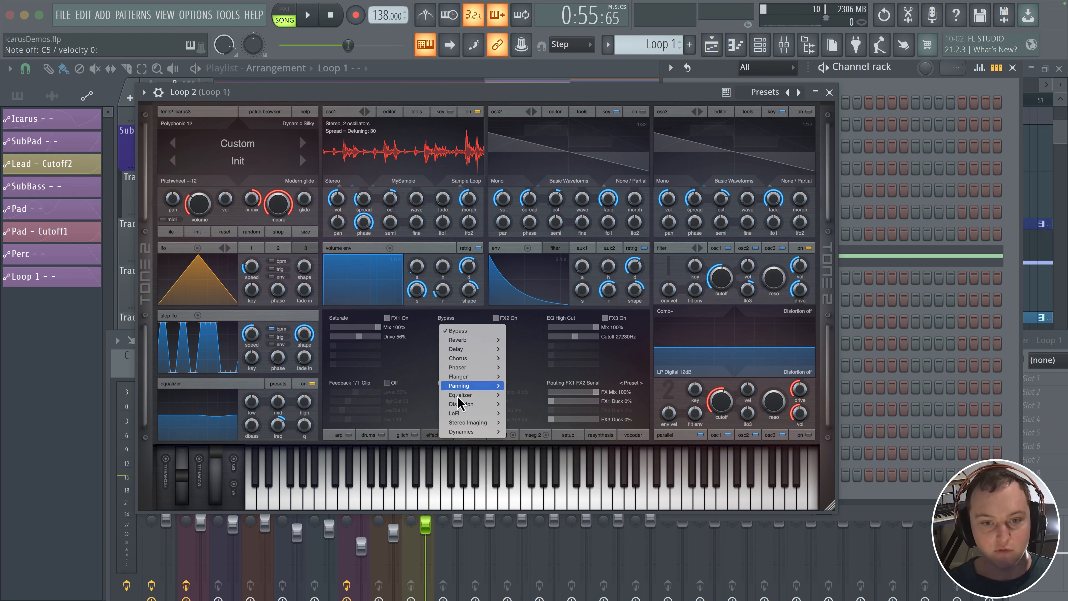
mouse_move(460, 422)
click(542, 422)
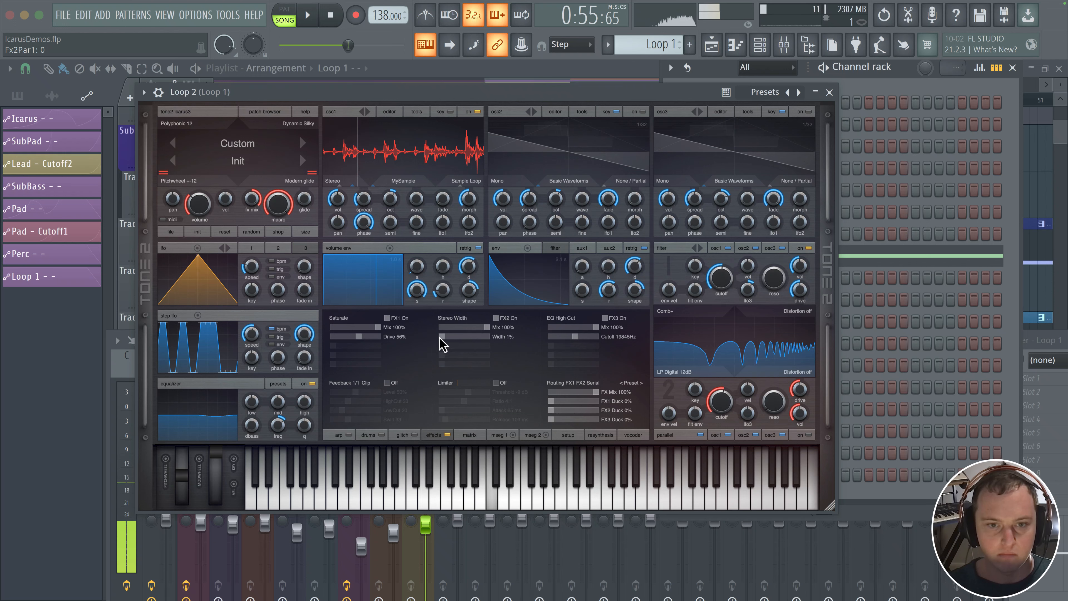
drag(439, 336, 501, 326)
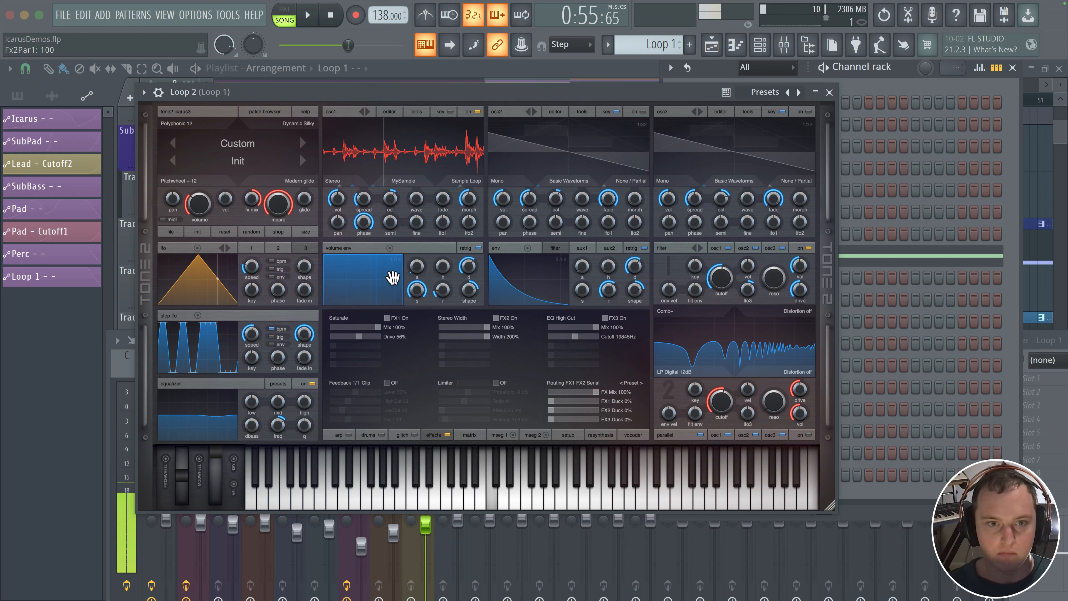
Step: Switch off effect slot FX2 and return oscillator 1 to Mono
click(500, 318)
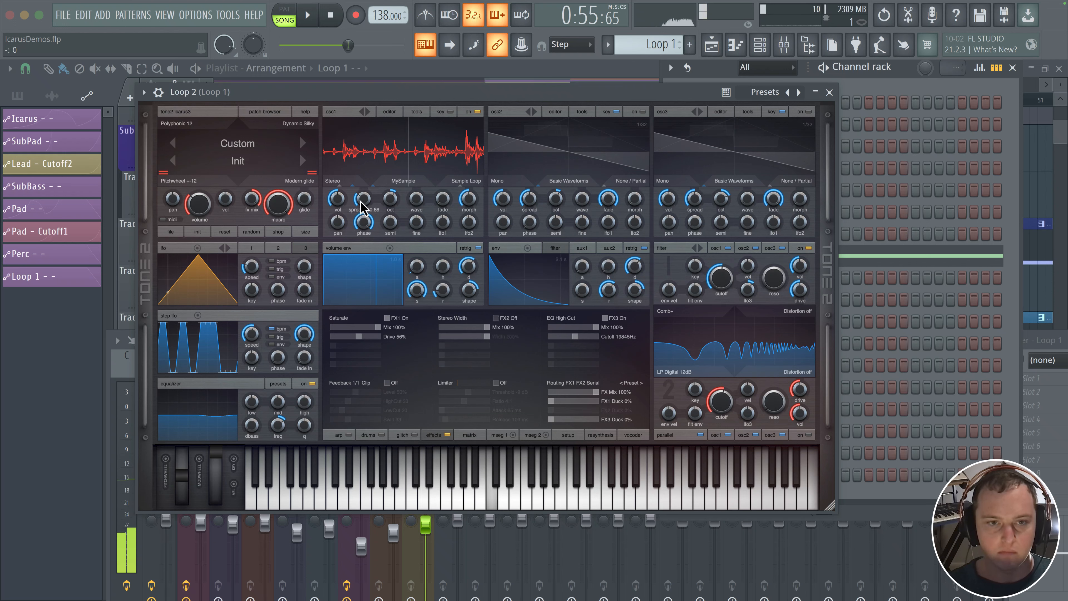
click(337, 183)
click(345, 193)
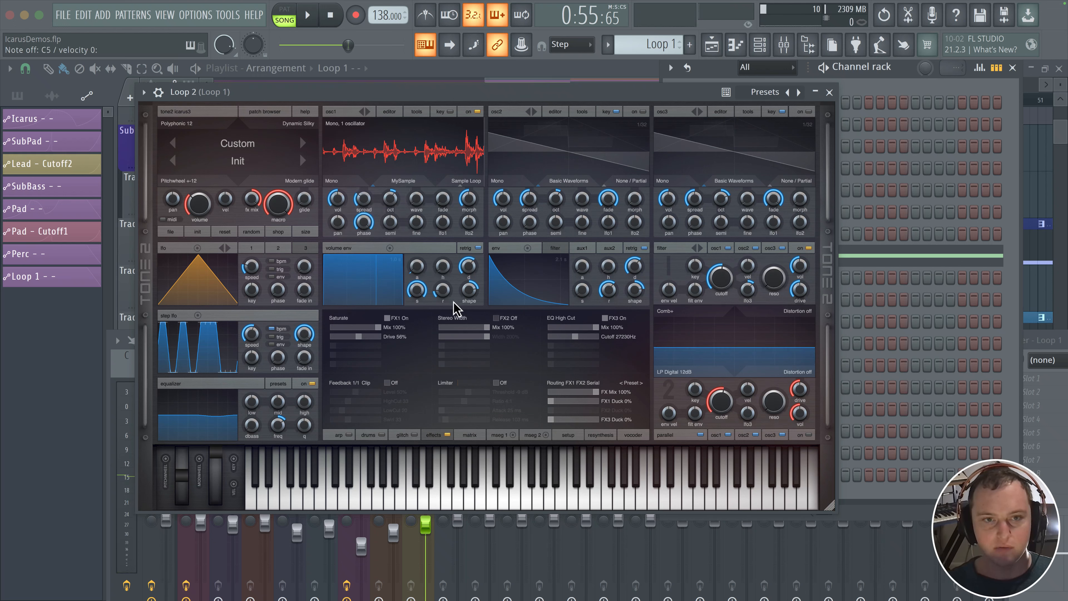
Step: Load Autopan in effect slot FX2 with a mix of about 20% and a speed of about 1.33 Hz
click(453, 321)
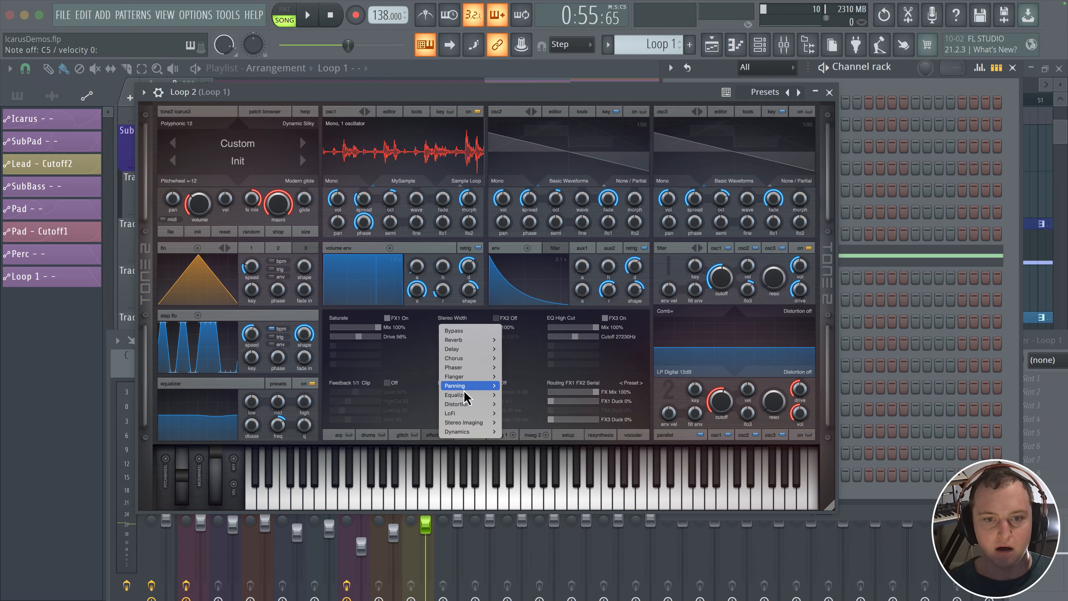
click(516, 386)
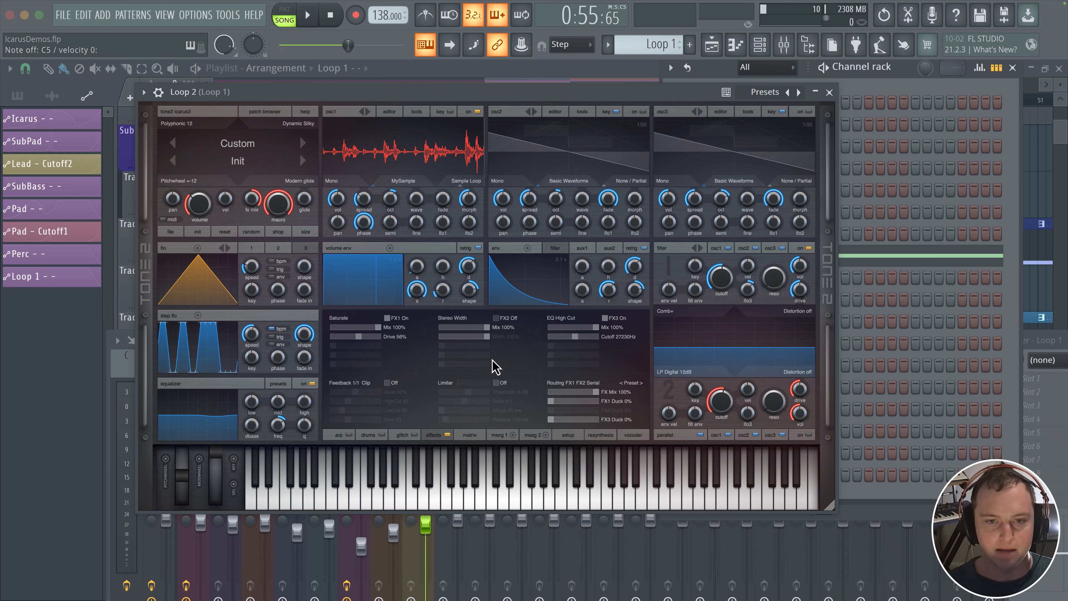
drag(460, 336, 461, 328)
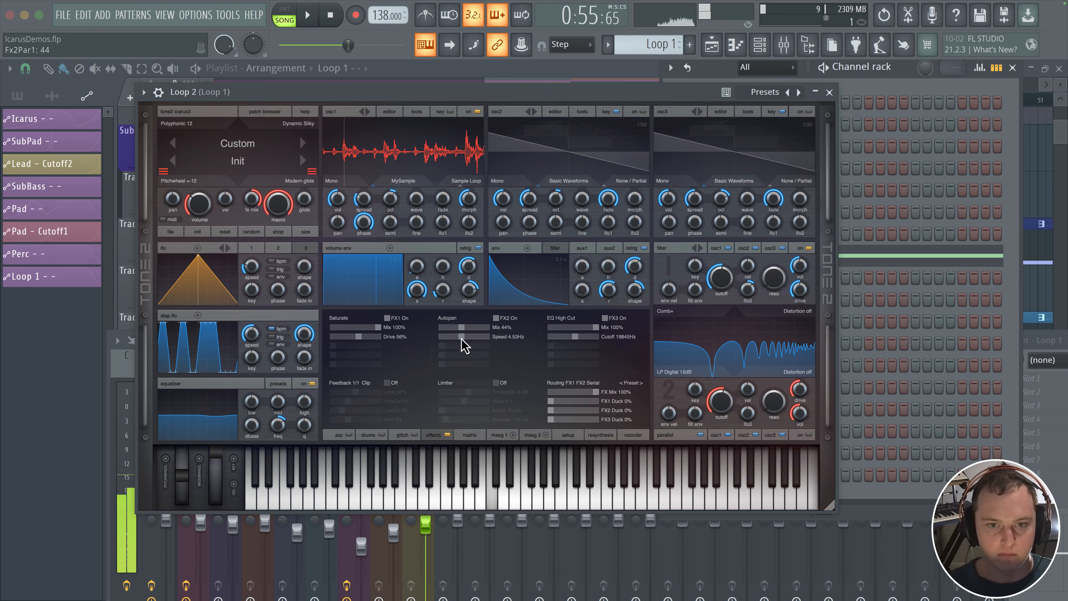
drag(468, 335, 453, 335)
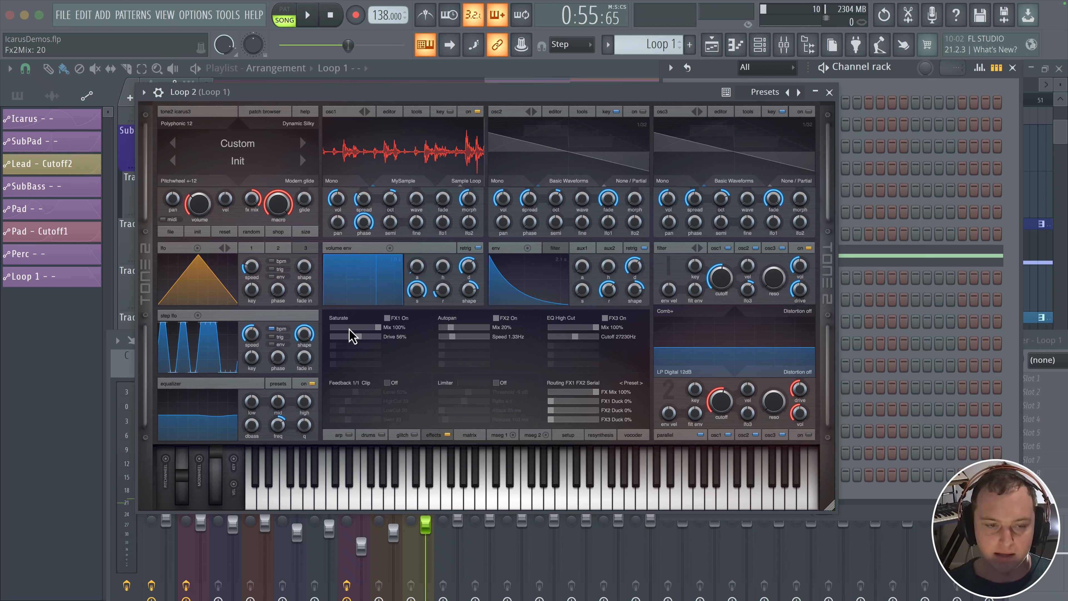
Step: Enable the Feedback effect and set its level to about 15%, HighCut to 41 and Swirl to 43
click(387, 382)
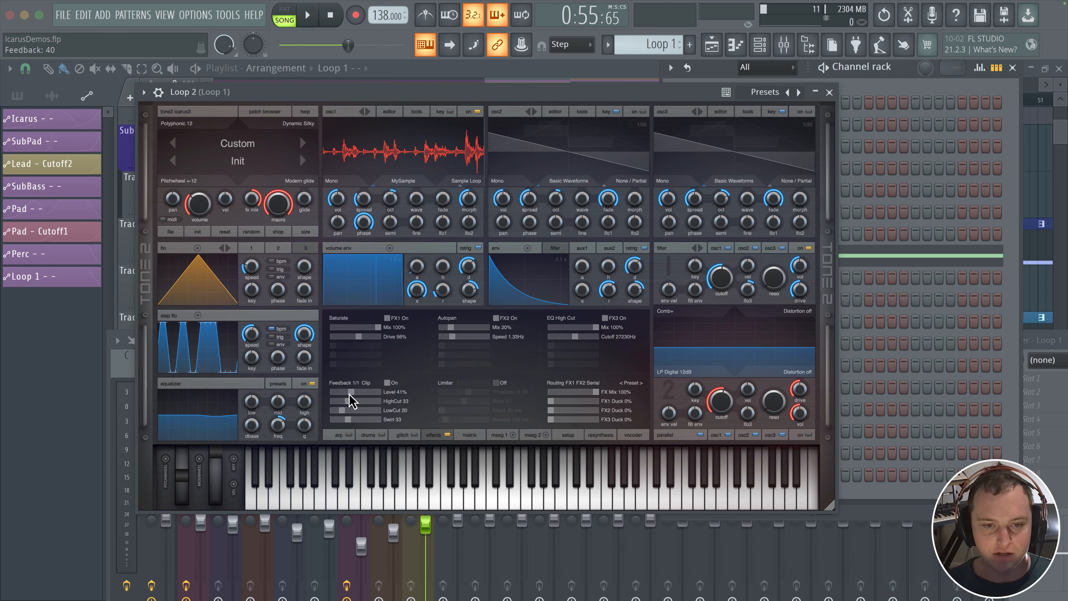
drag(351, 394, 348, 407)
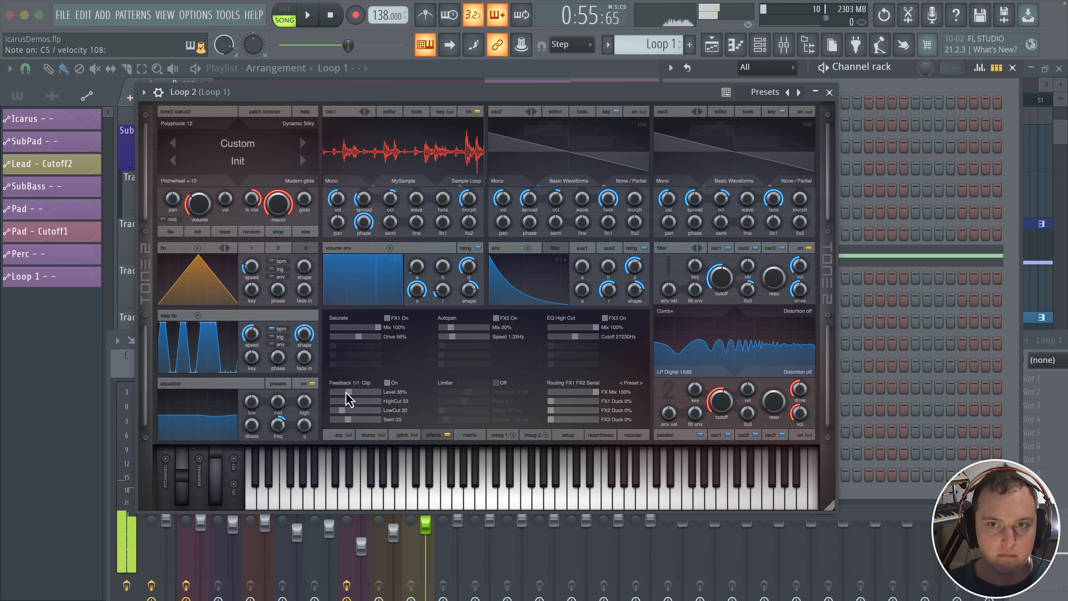
drag(346, 394, 337, 393)
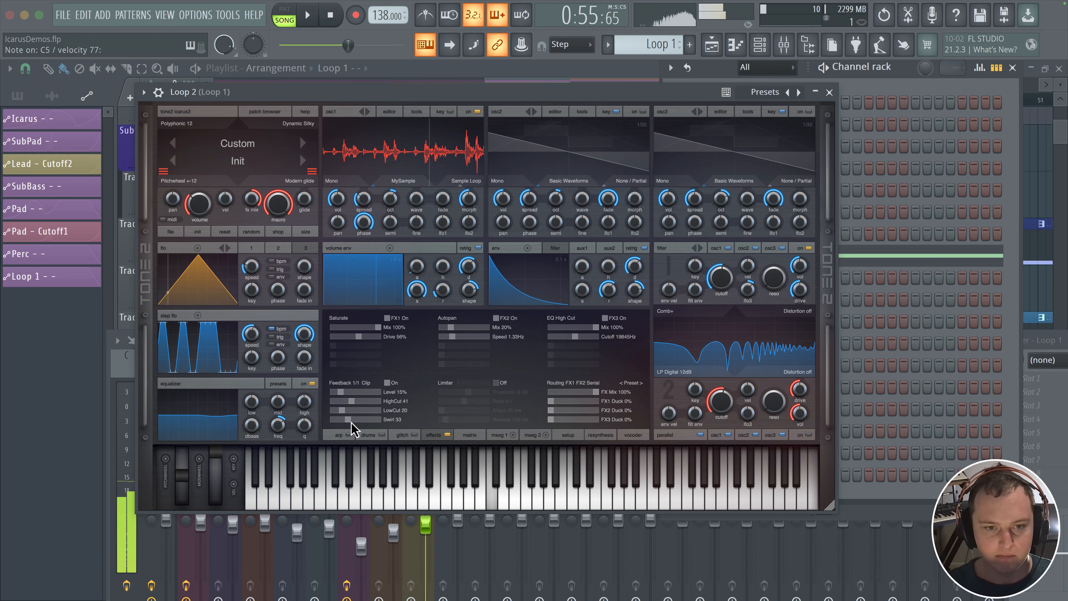
mouse_move(352, 420)
mouse_down()
mouse_move(372, 430)
mouse_move(359, 422)
mouse_up()
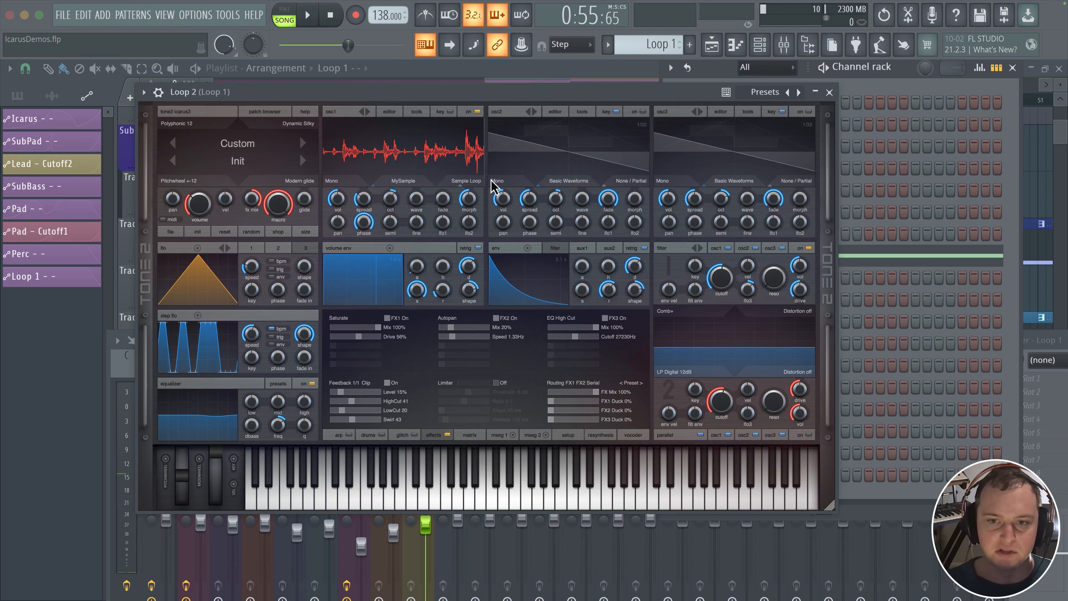
Step: Close the synth, create a yellow pattern named Loop 2, and paste the copied loop note into the Loop 2 channel
click(829, 93)
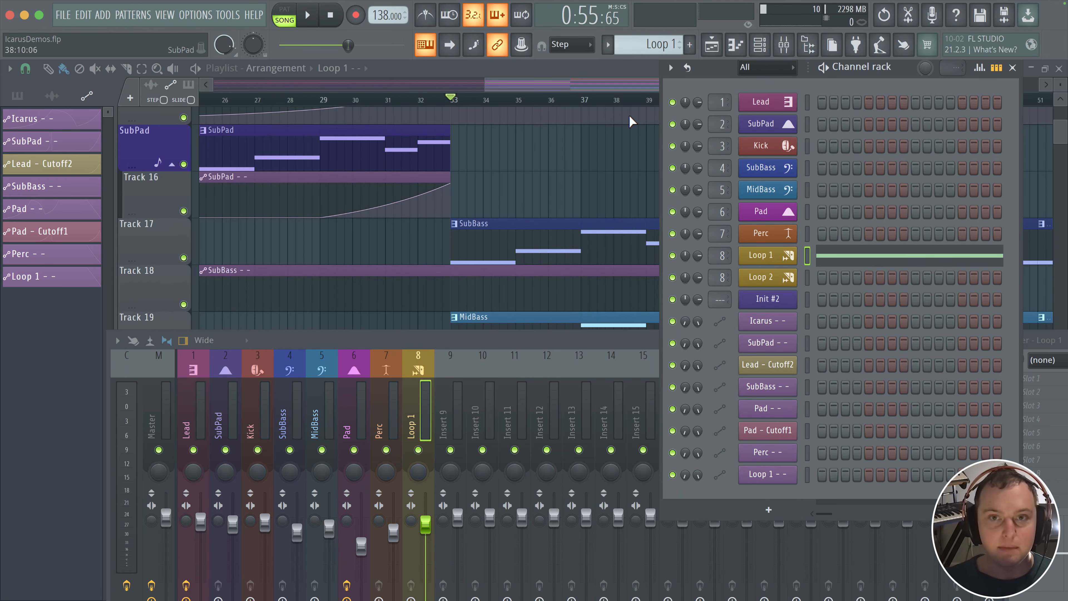
click(689, 44)
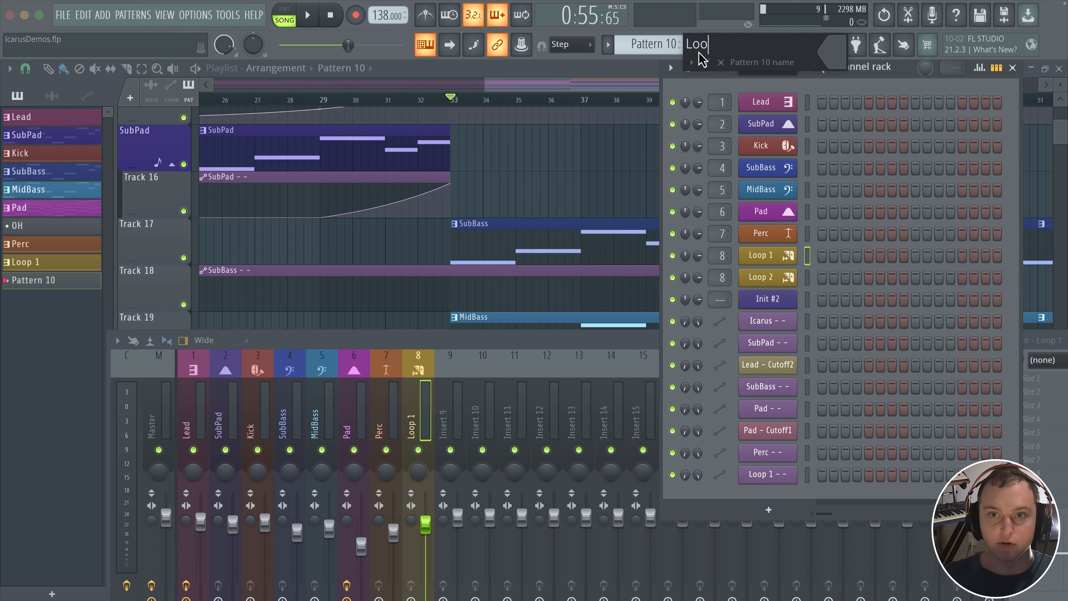
click(843, 52)
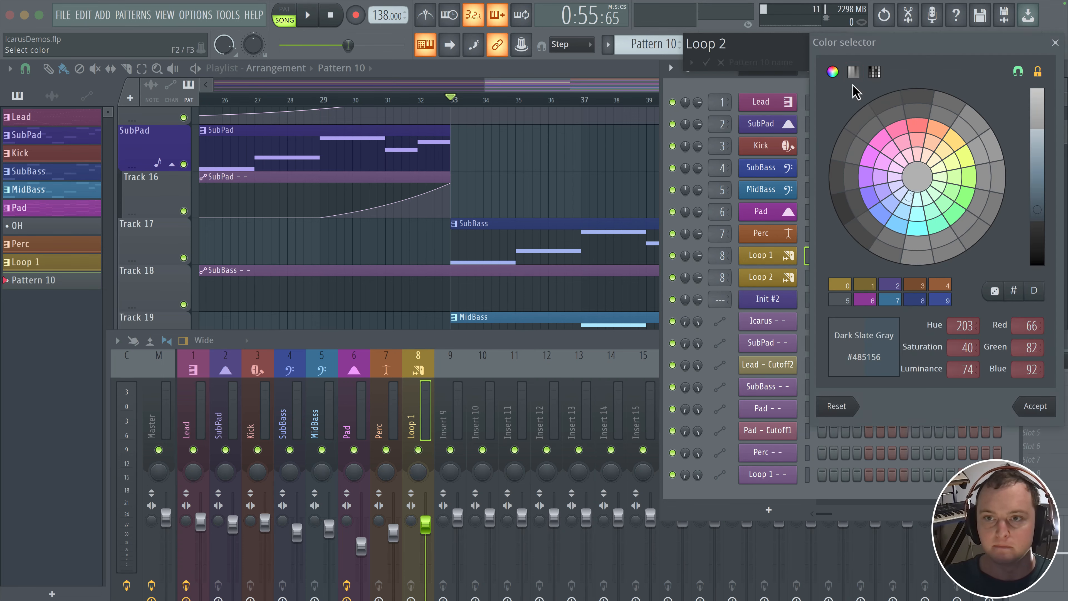
click(957, 146)
key(Return)
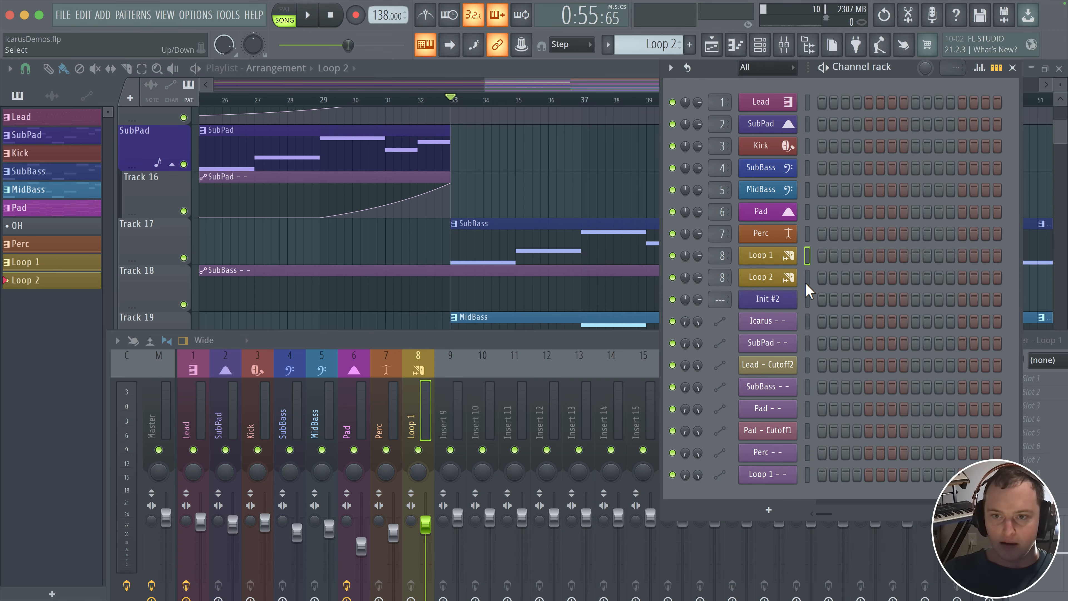
key(super+v)
Step: Place three consecutive Loop 2 pattern clips on Track 23, covering bars 33 to 57
drag(345, 255, 358, 132)
click(465, 417)
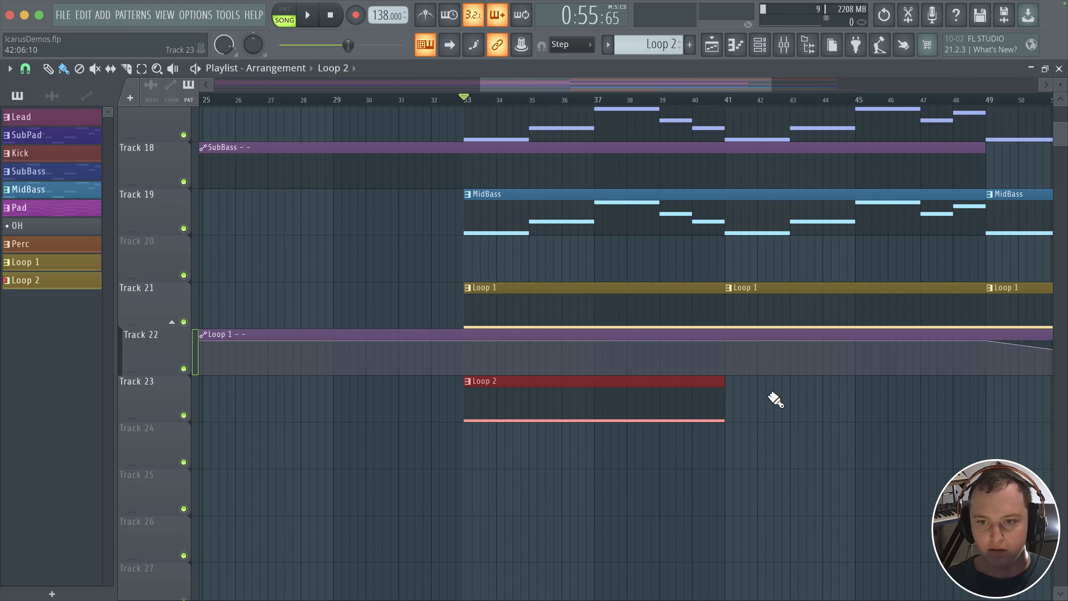
mouse_move(775, 400)
mouse_down()
mouse_move(787, 398)
mouse_move(765, 400)
mouse_up()
scroll(868, 418, down, 3)
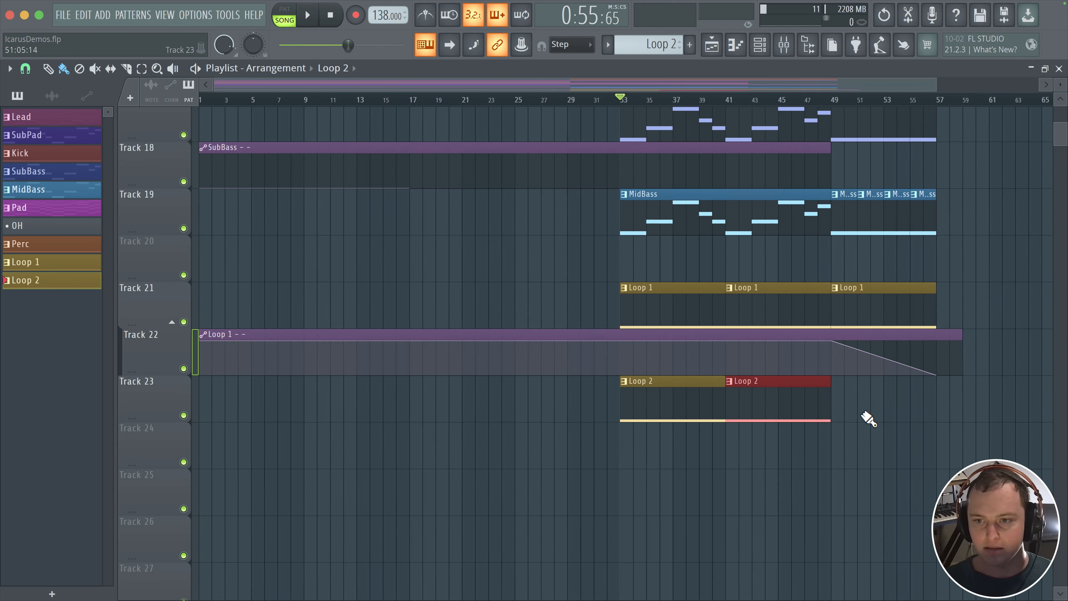
mouse_move(868, 417)
mouse_down()
mouse_move(865, 406)
mouse_move(840, 406)
mouse_up()
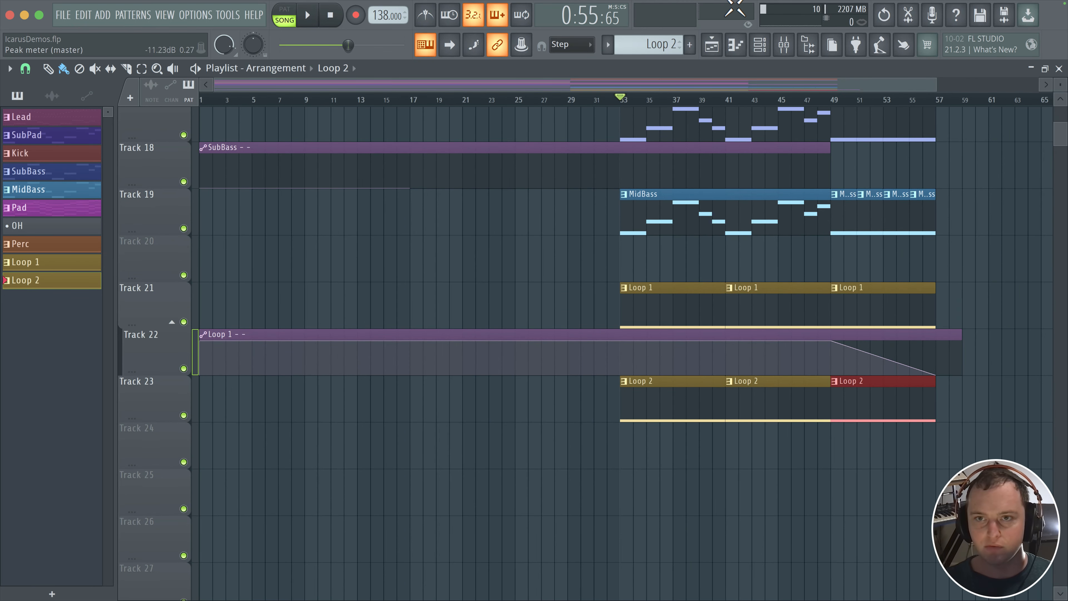
Step: Tweak the modulation wheel in the Loop 2 synth and create an automation clip for it
click(760, 44)
click(757, 280)
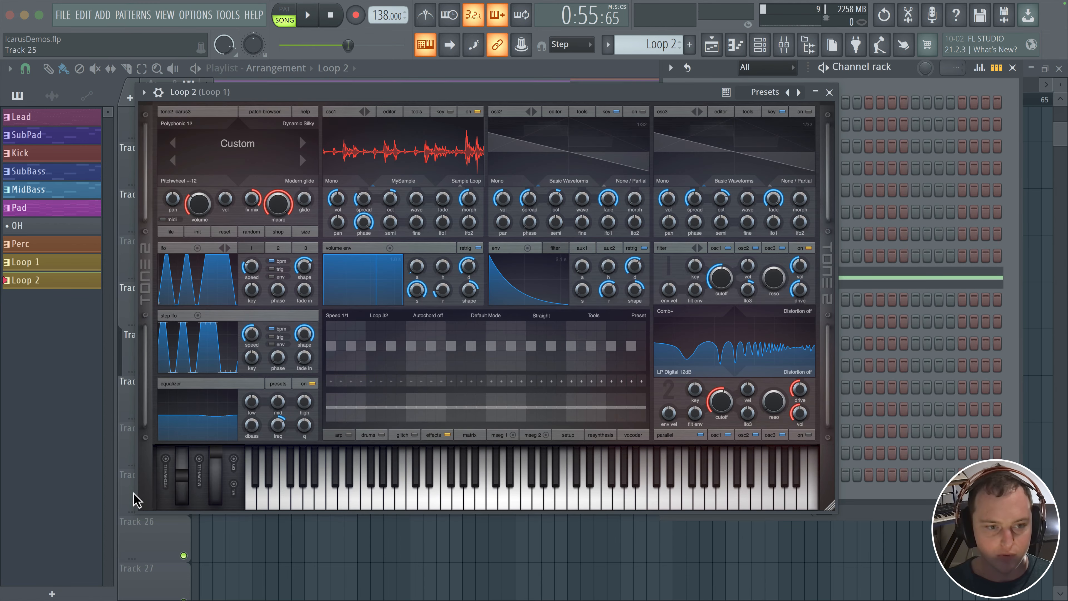
drag(223, 469, 224, 488)
click(212, 12)
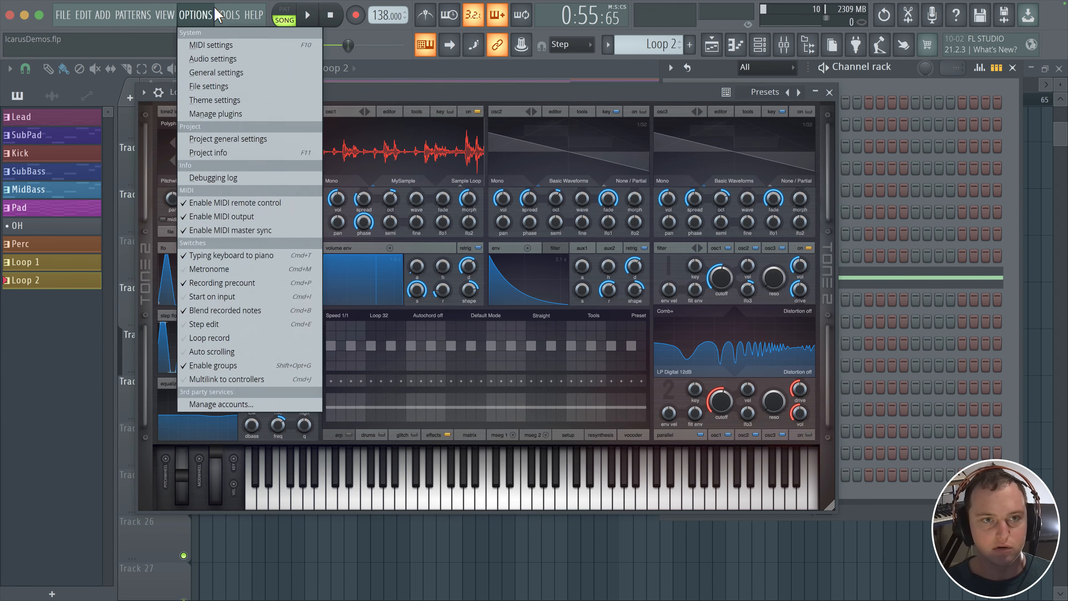
mouse_move(334, 257)
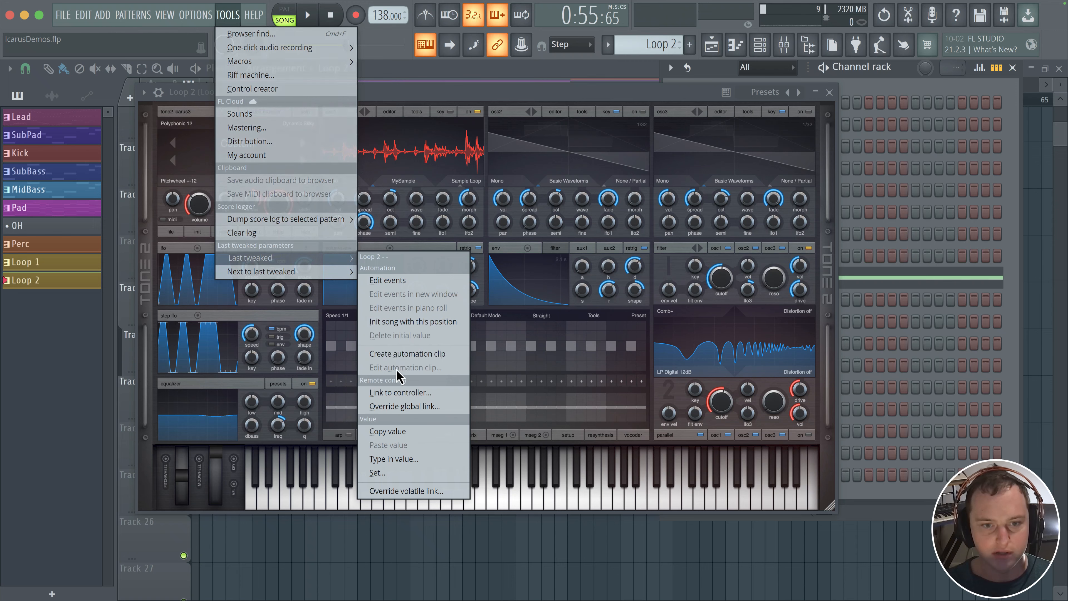
click(398, 354)
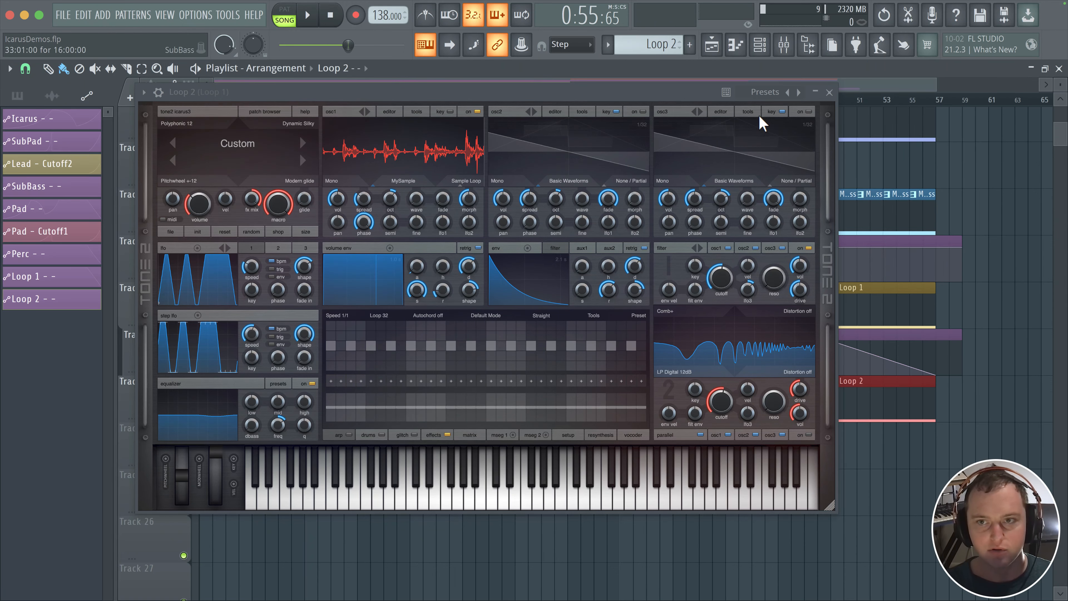
click(830, 93)
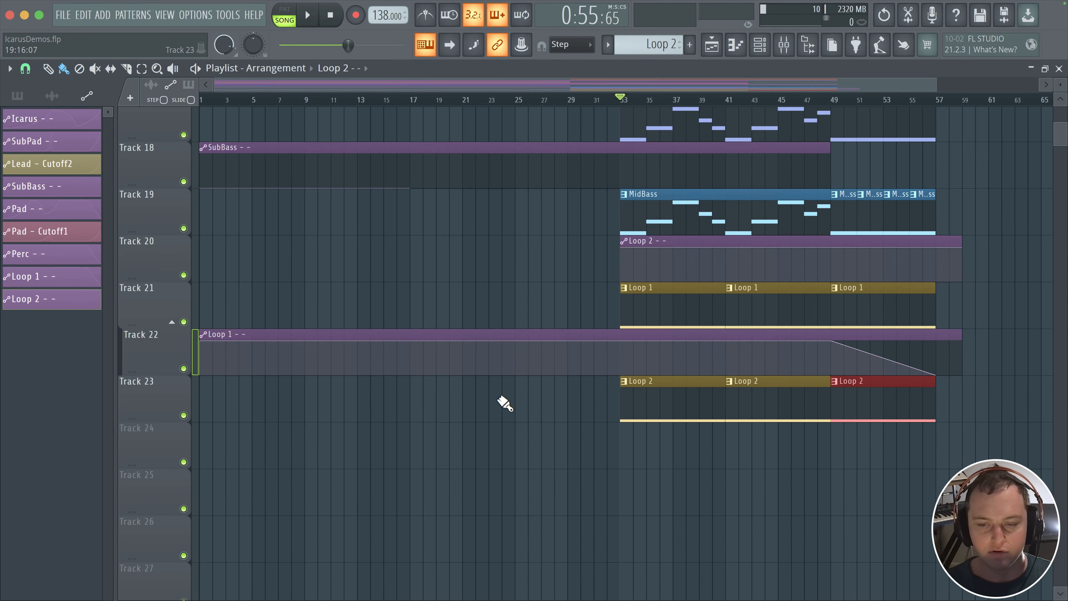
Step: Move the Loop 2 automation clip to the start of Track 24 and extend it to about bar 61
scroll(526, 258, up, 4)
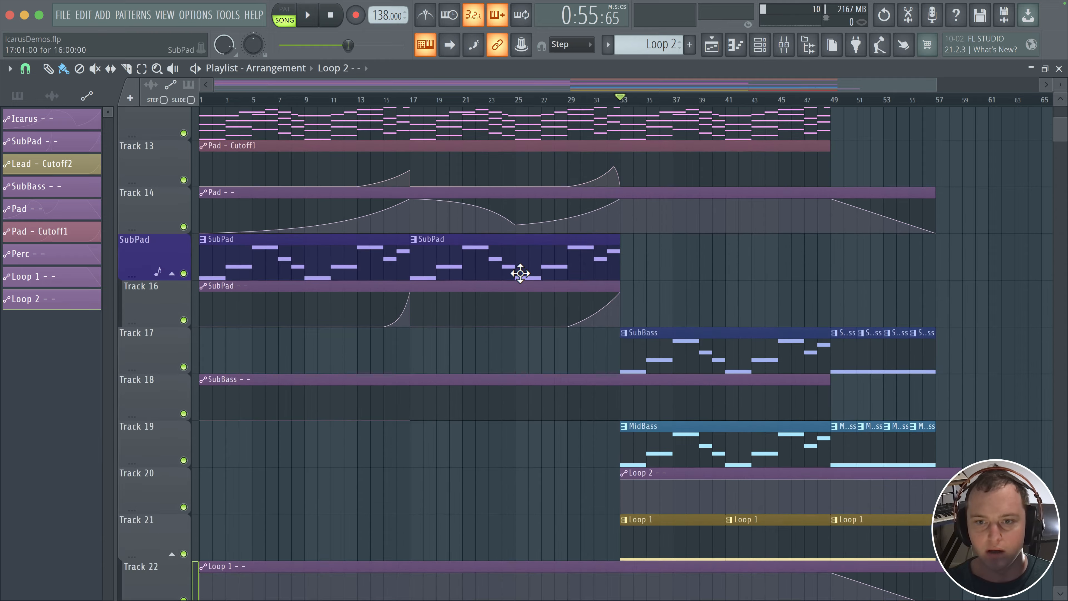
scroll(694, 302, down, 5)
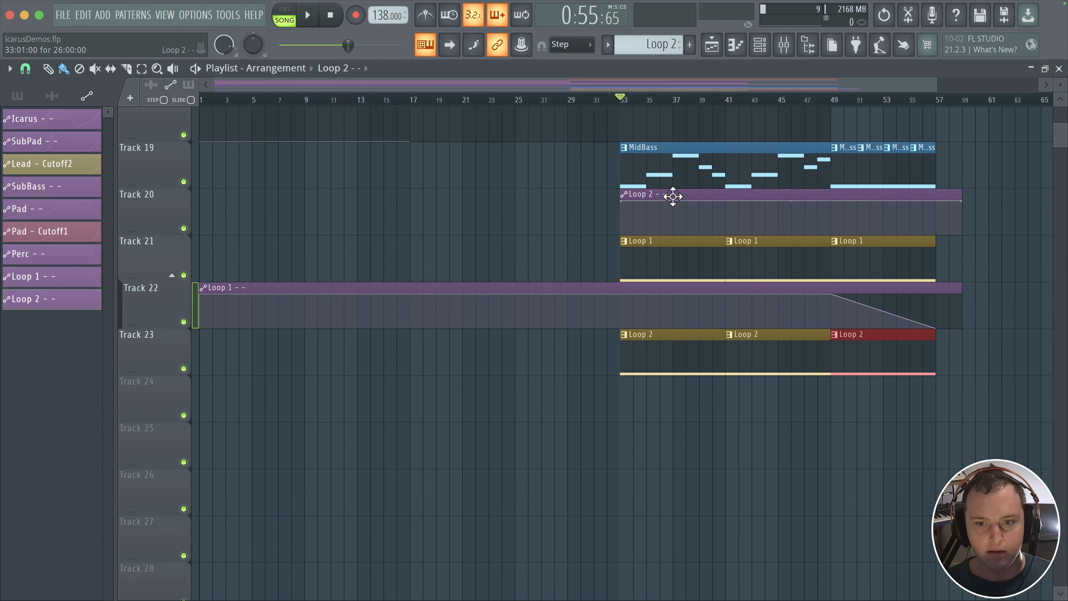
drag(673, 196, 59, 379)
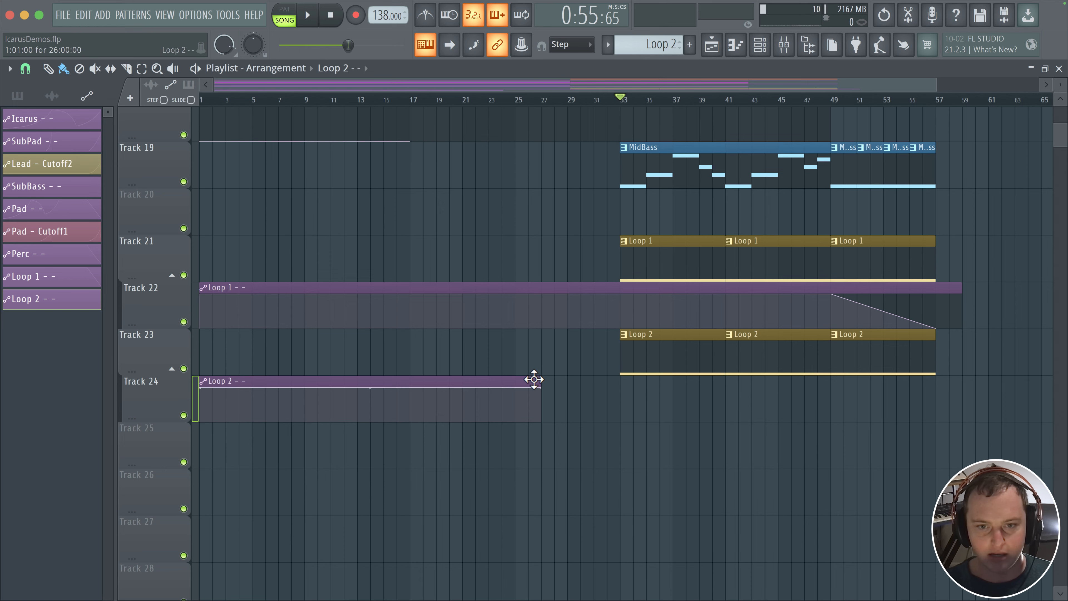
key(space)
drag(543, 380, 992, 395)
Step: Play back the arrangement with both loops from bar 33 and from bar 49
drag(781, 249, 573, 201)
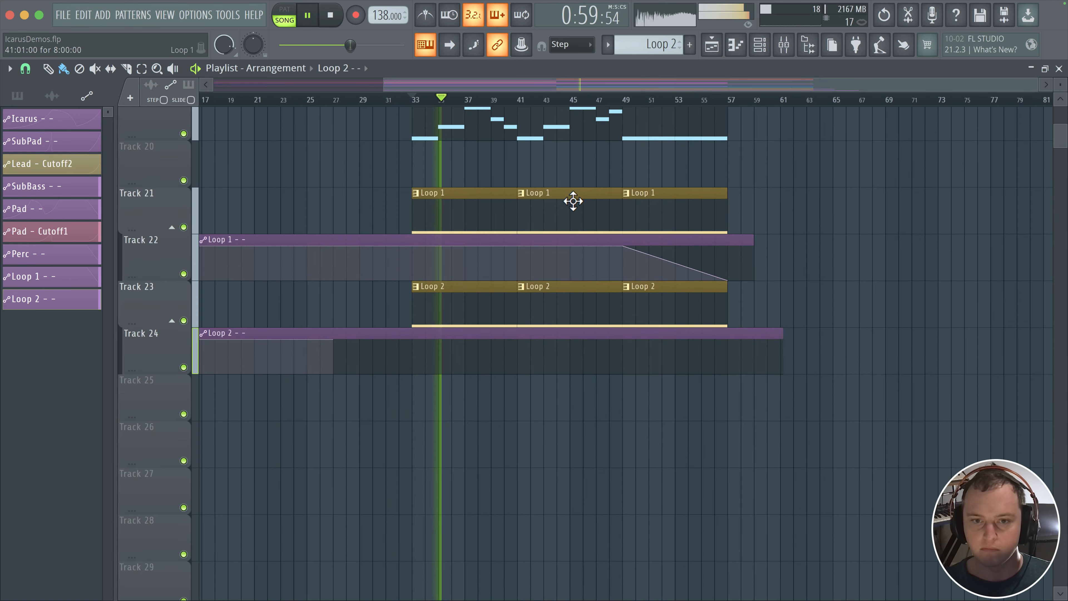
scroll(520, 191, up, 5)
scroll(403, 217, down, 1)
key(space)
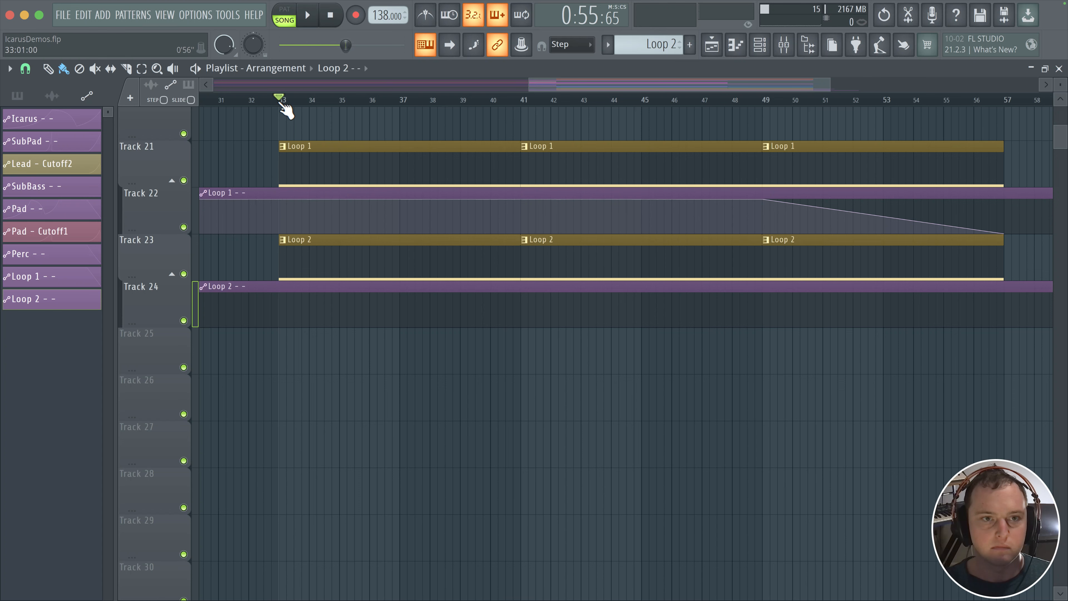
key(space)
click(767, 101)
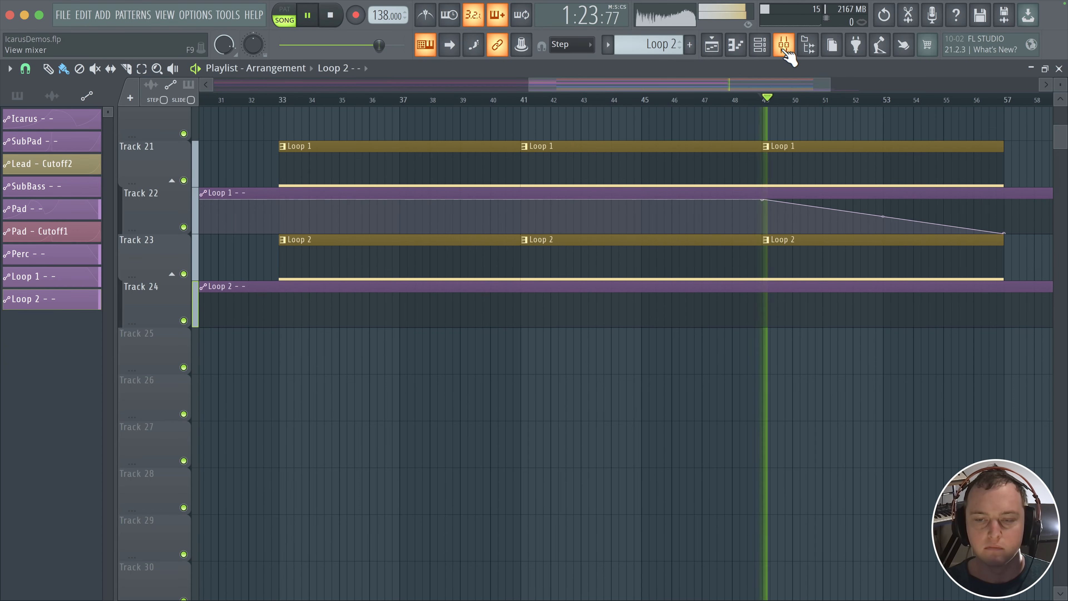
Step: Open the Loop 2 synth during playback and set its sample oscillator to Mono
click(784, 47)
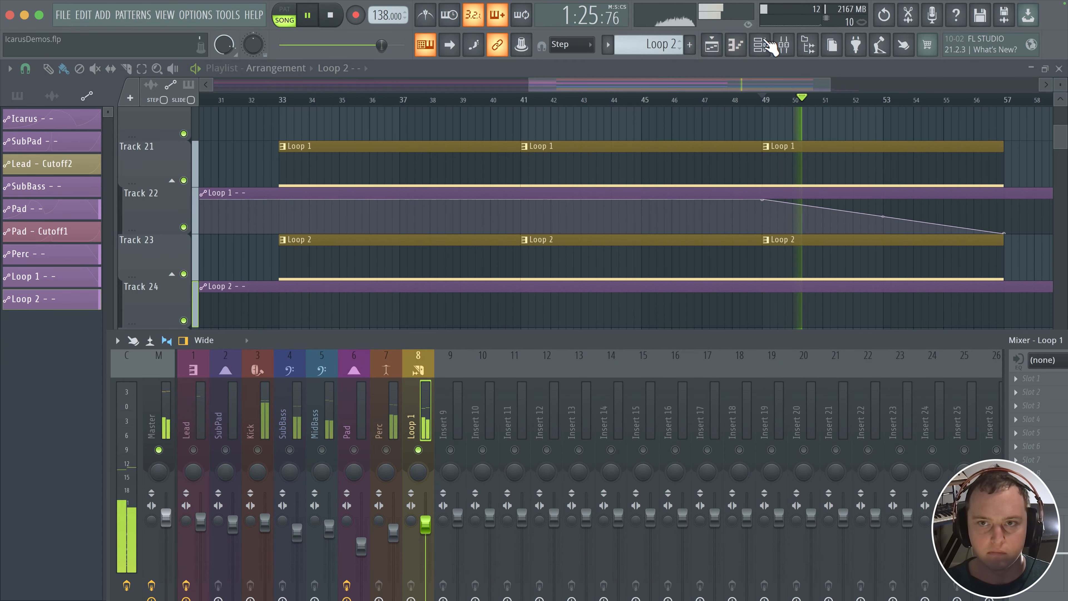
click(768, 44)
click(762, 67)
click(757, 81)
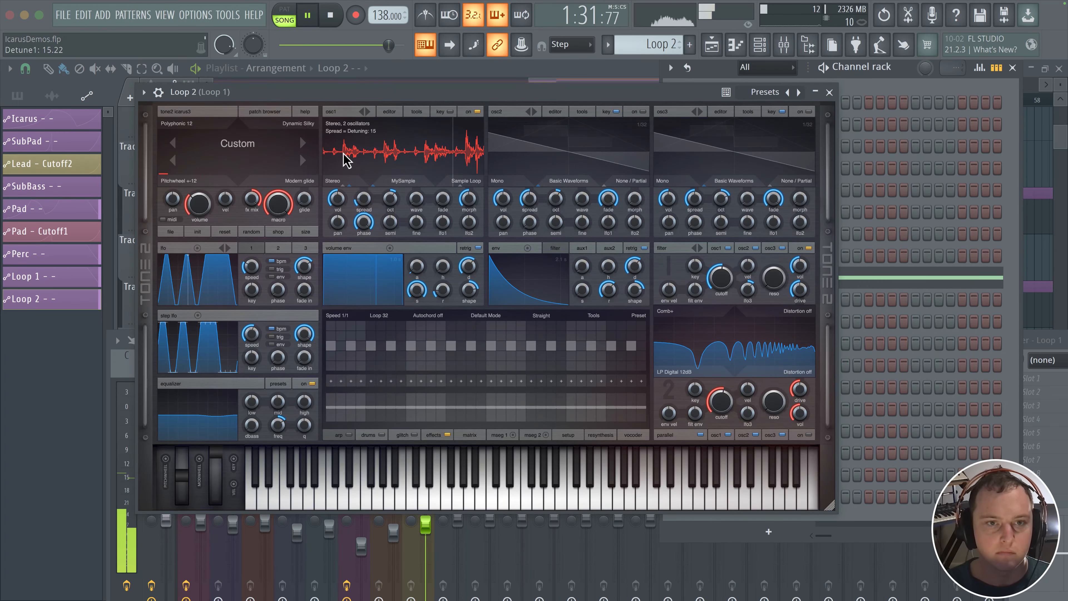
click(333, 181)
click(344, 202)
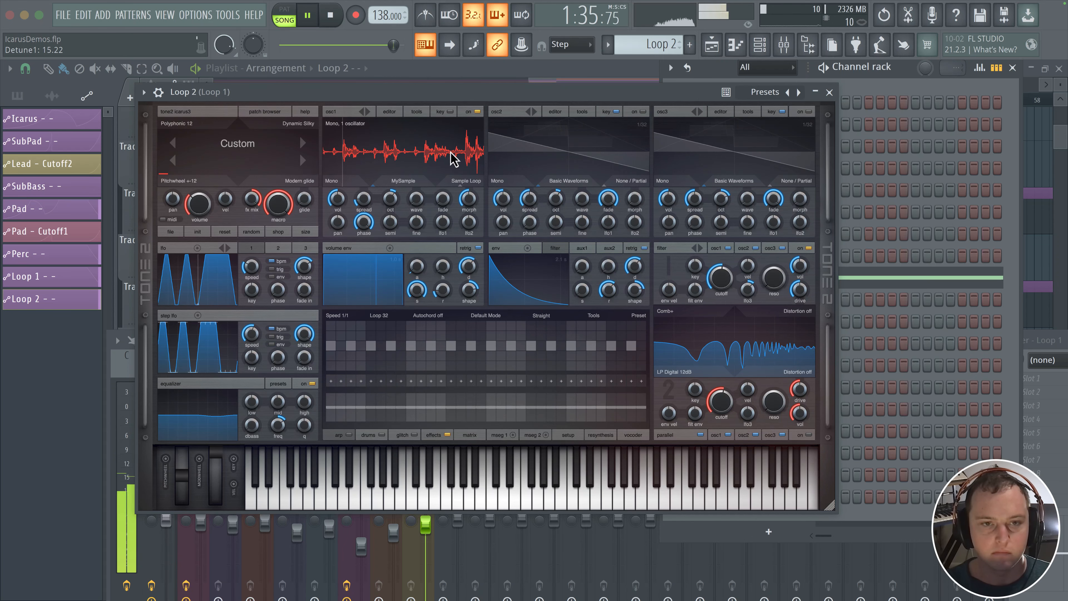
key(space)
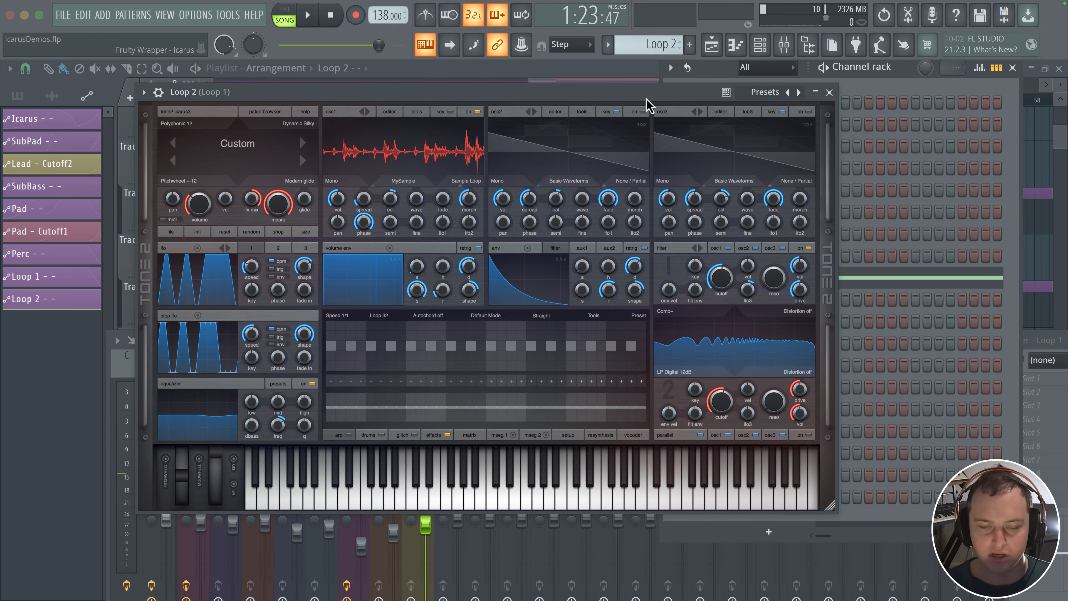
Step: Route the Loop 2 channel to its own mixer track 9 and open its notes in the piano roll
drag(646, 99, 531, 113)
click(849, 277)
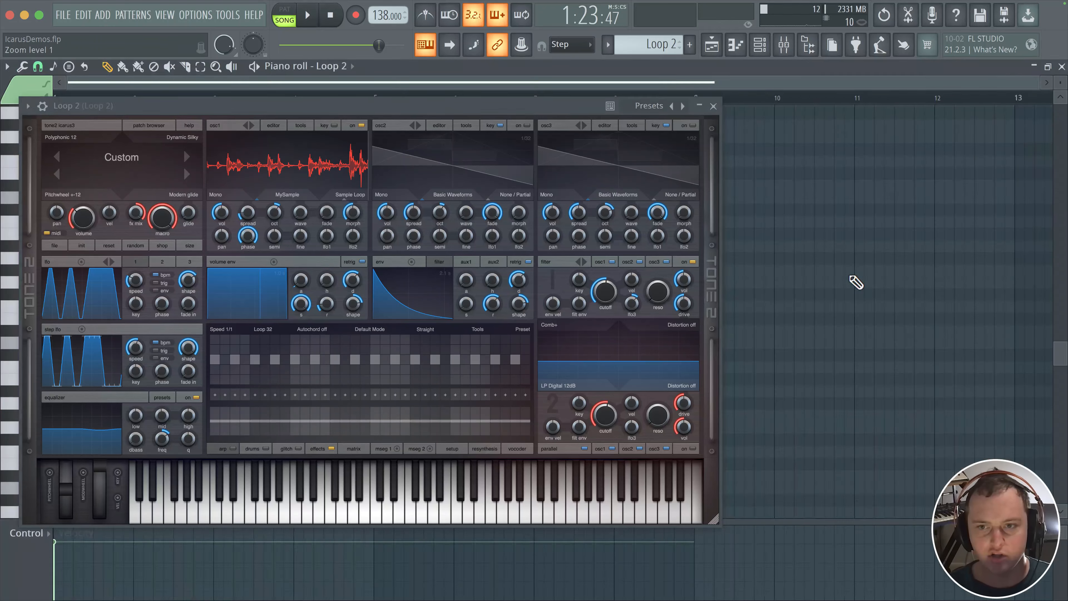
click(713, 106)
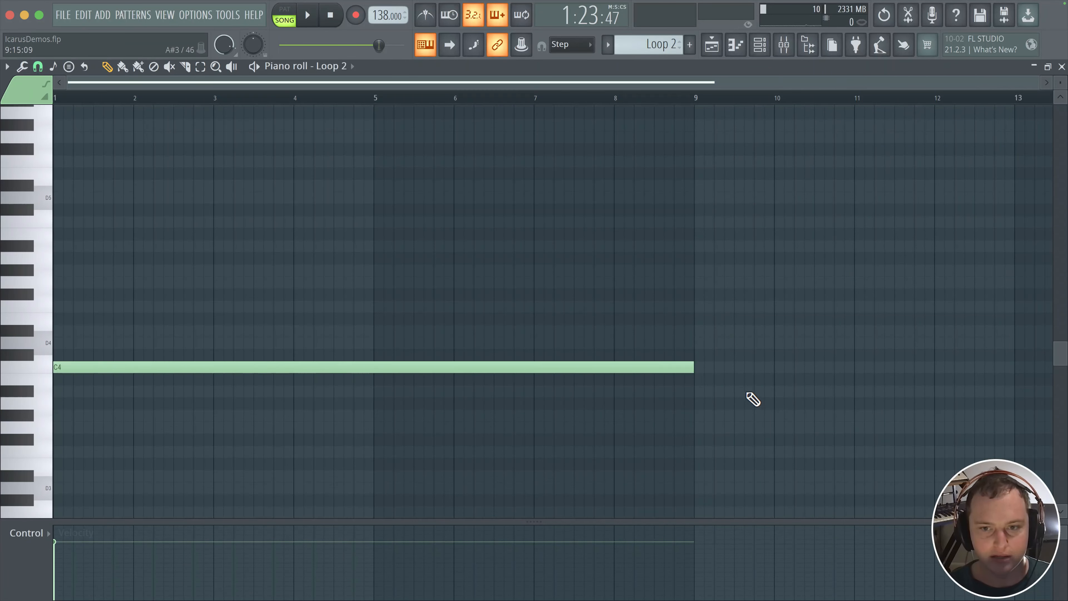
Step: Replace the eight-bar C4 note with eight consecutive one-bar C4 notes filling bars 1 to 8
mouse_move(71, 331)
mouse_down()
mouse_move(8, 334)
mouse_move(26, 356)
mouse_up()
right_click(129, 354)
right_click(139, 366)
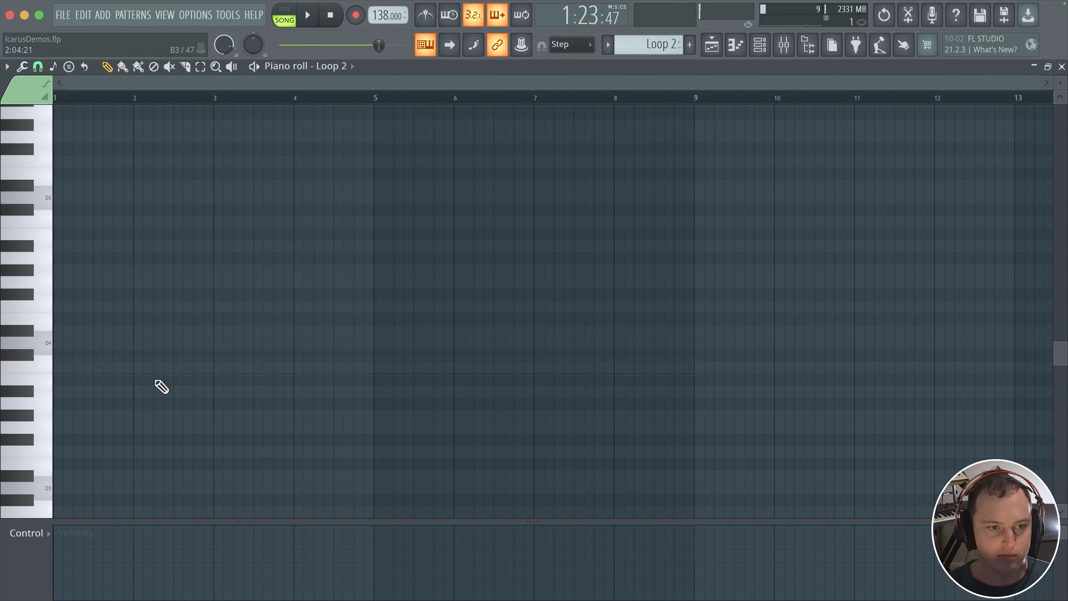
drag(108, 378, 12, 355)
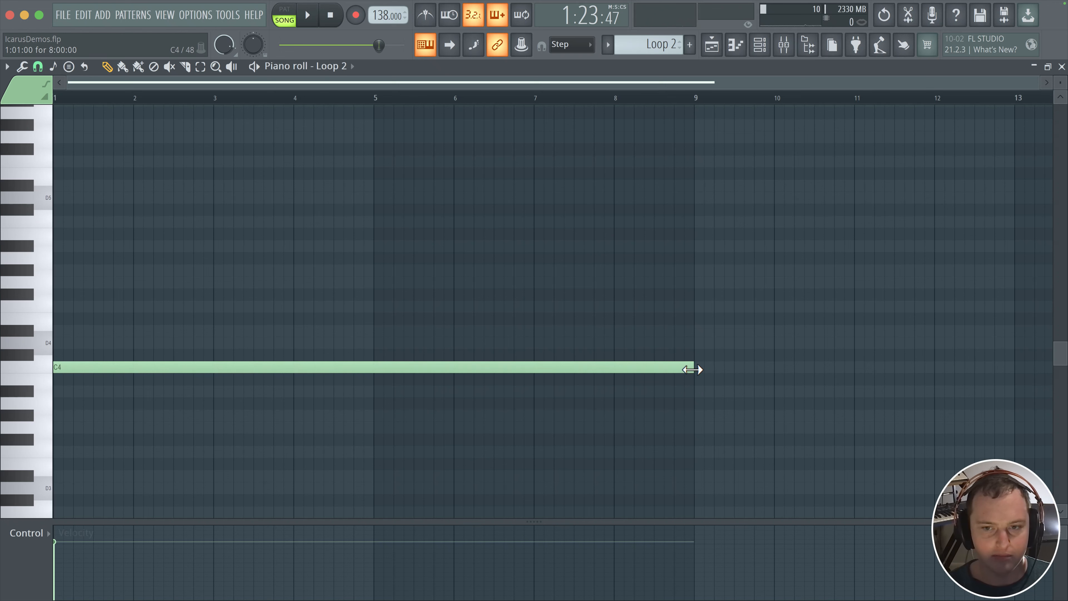
drag(692, 369, 56, 334)
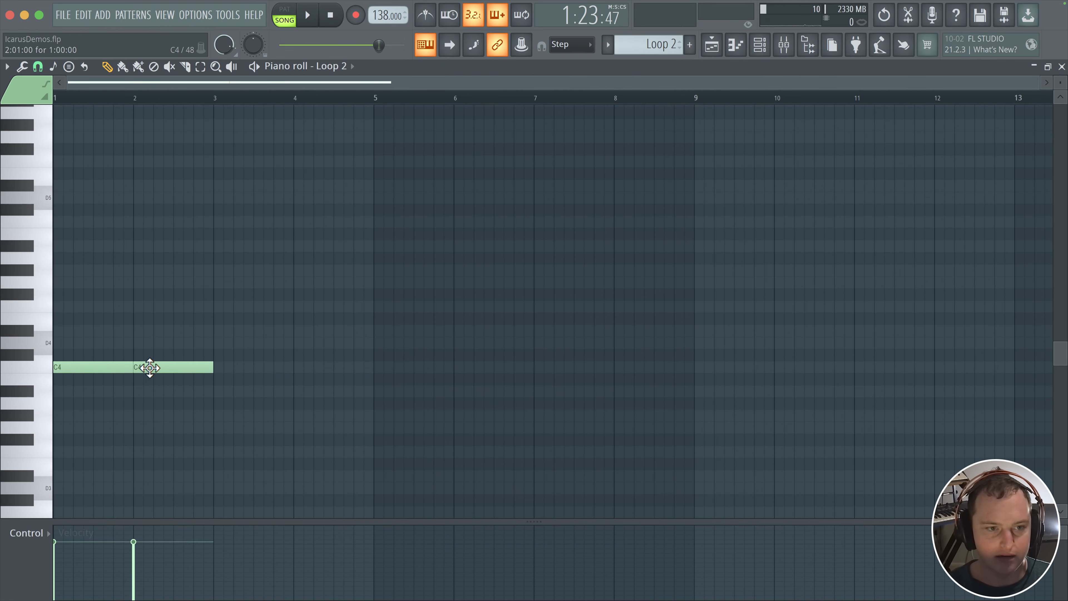
key(space)
click(222, 367)
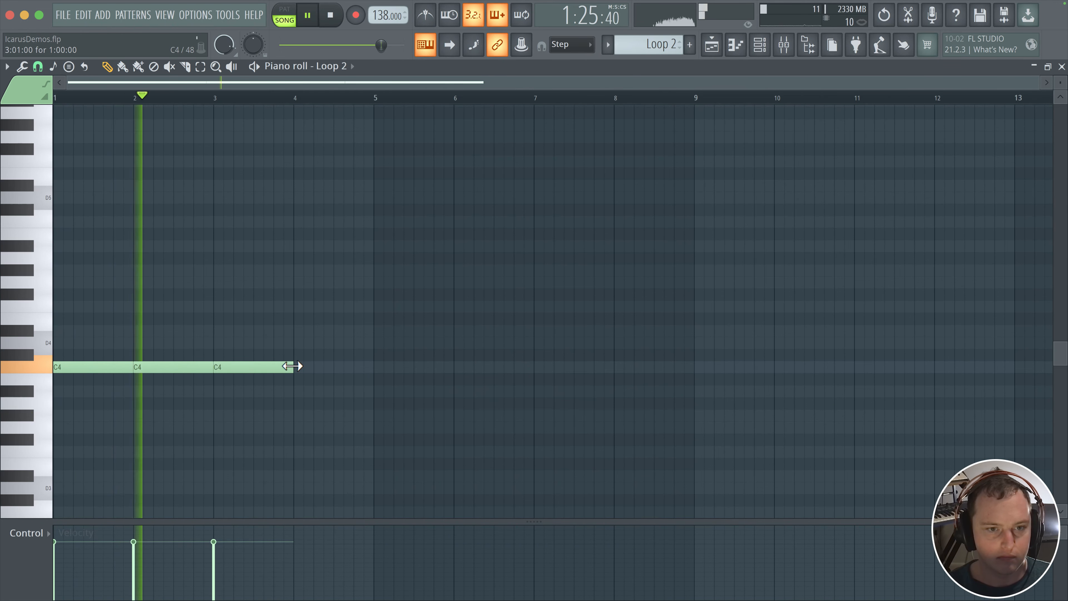
click(303, 367)
mouse_move(397, 380)
mouse_down()
mouse_move(60, 351)
mouse_move(54, 368)
mouse_move(596, 377)
mouse_move(396, 368)
mouse_up()
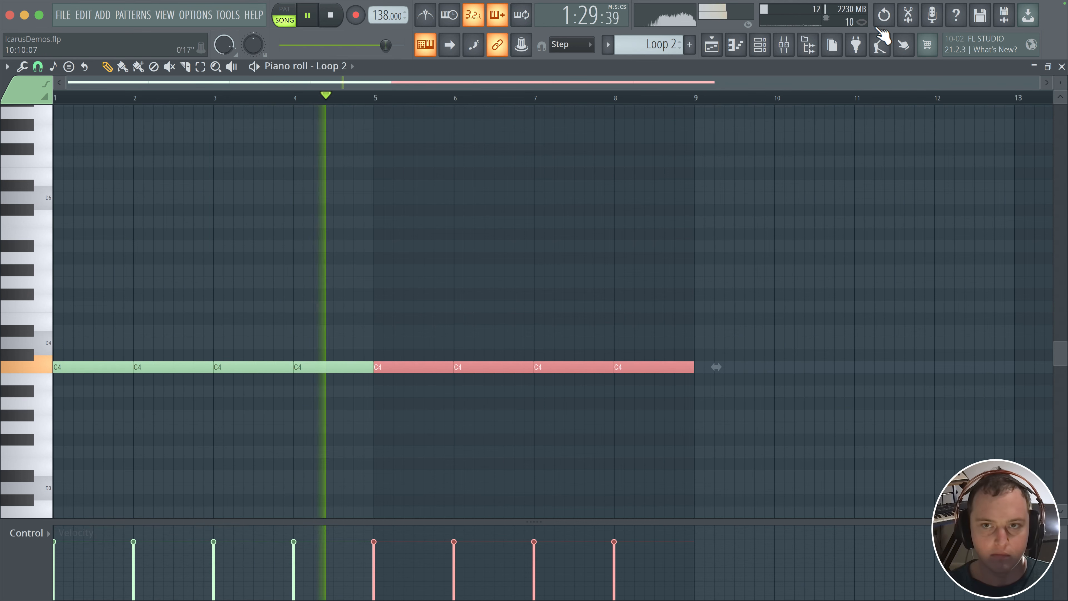
Step: Set the trigger mode in the Loop 2 synth's setup to Arp/Lfo free
click(759, 44)
key(space)
click(791, 278)
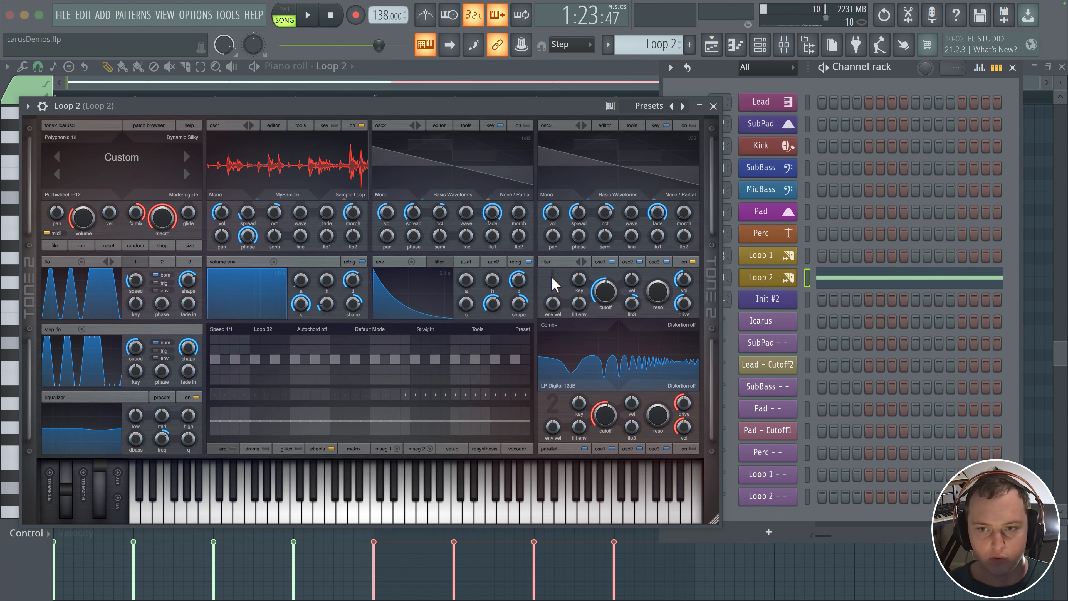
click(453, 449)
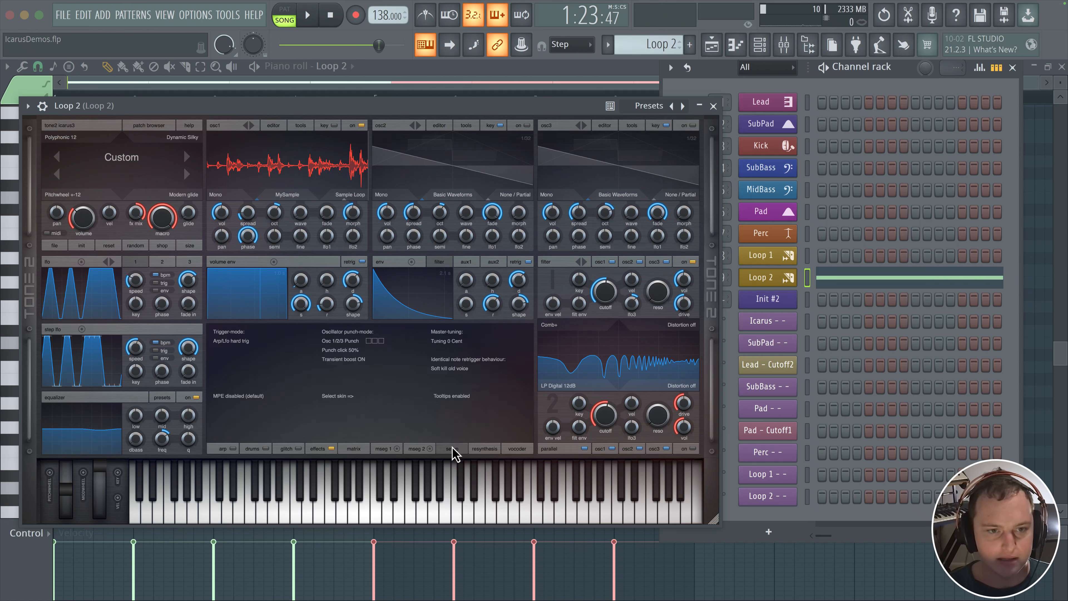
click(231, 341)
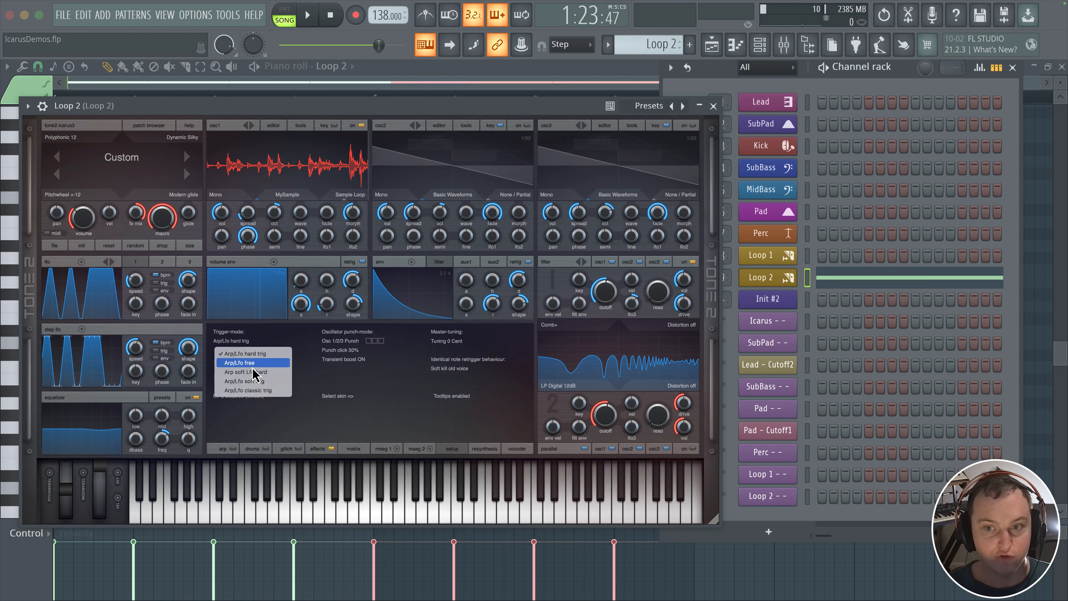
click(298, 360)
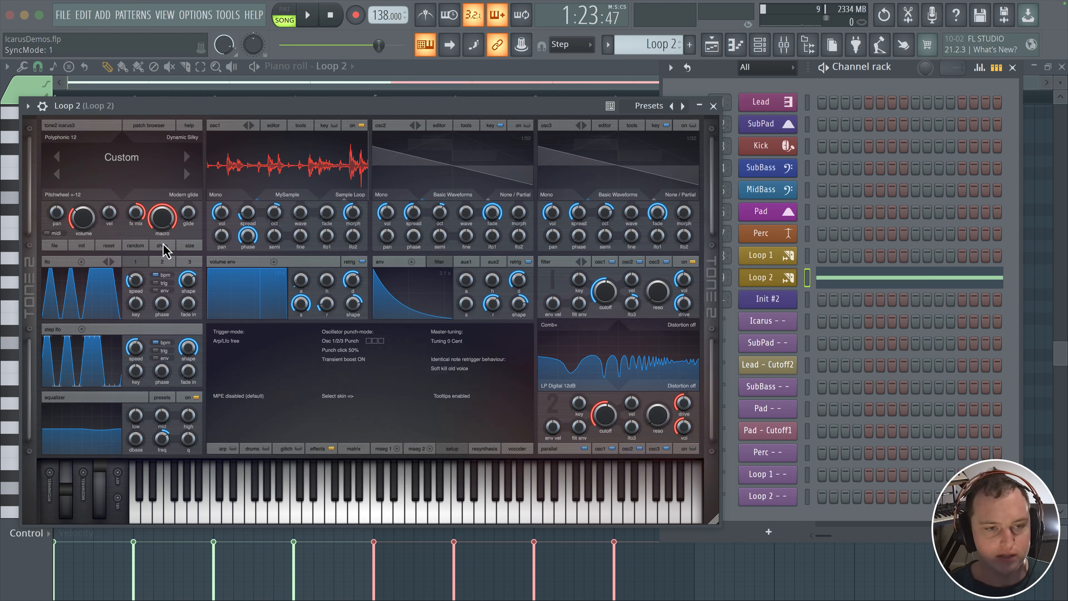
Step: Show LFO 3 in the Loop 2 synth and play back the loop with the free trigger mode
click(185, 264)
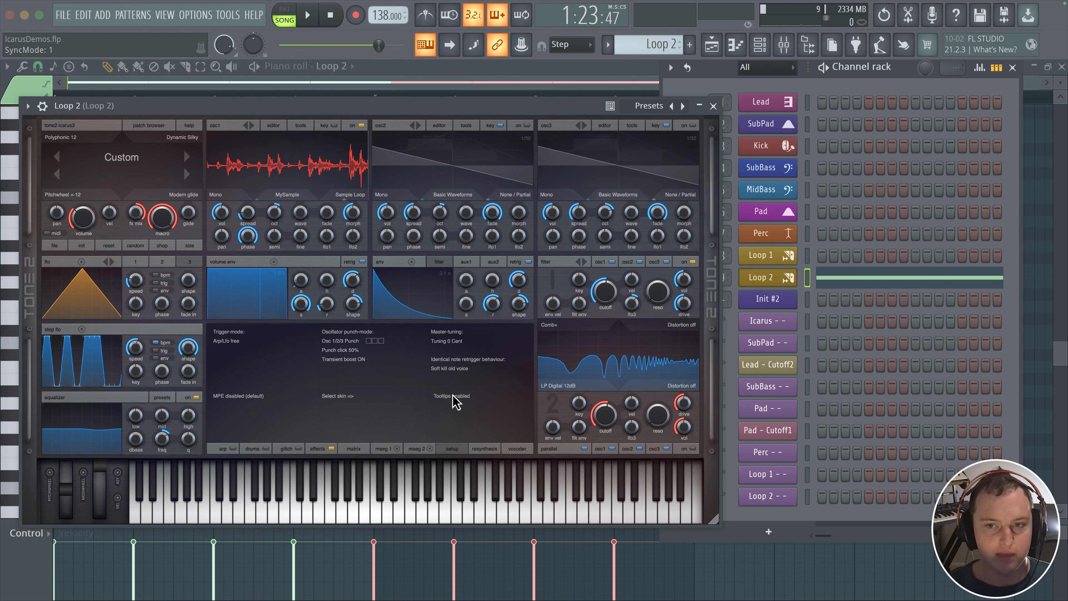
drag(322, 103, 518, 115)
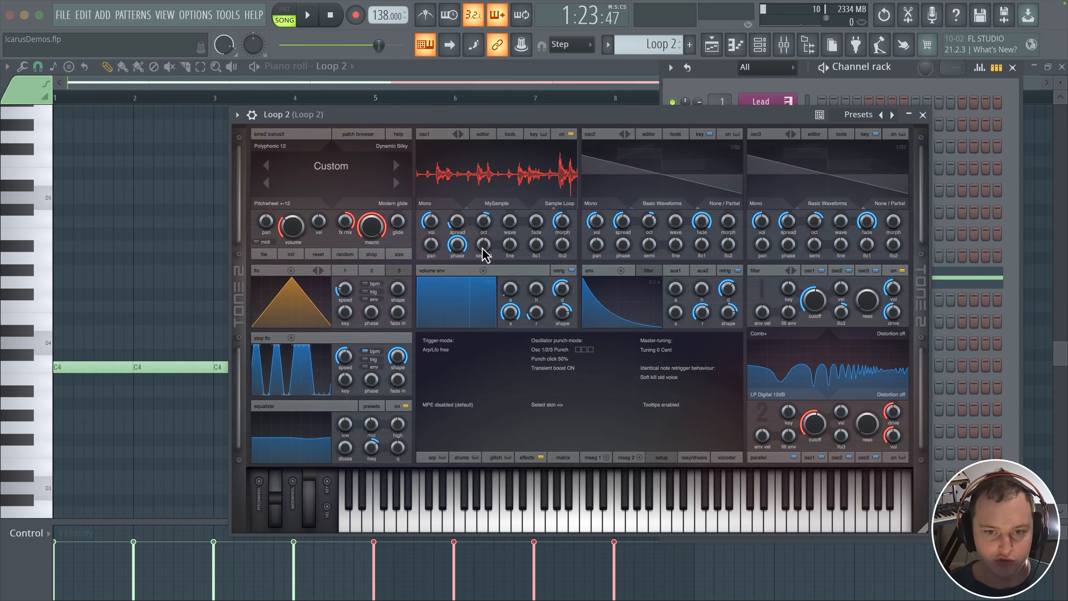
key(space)
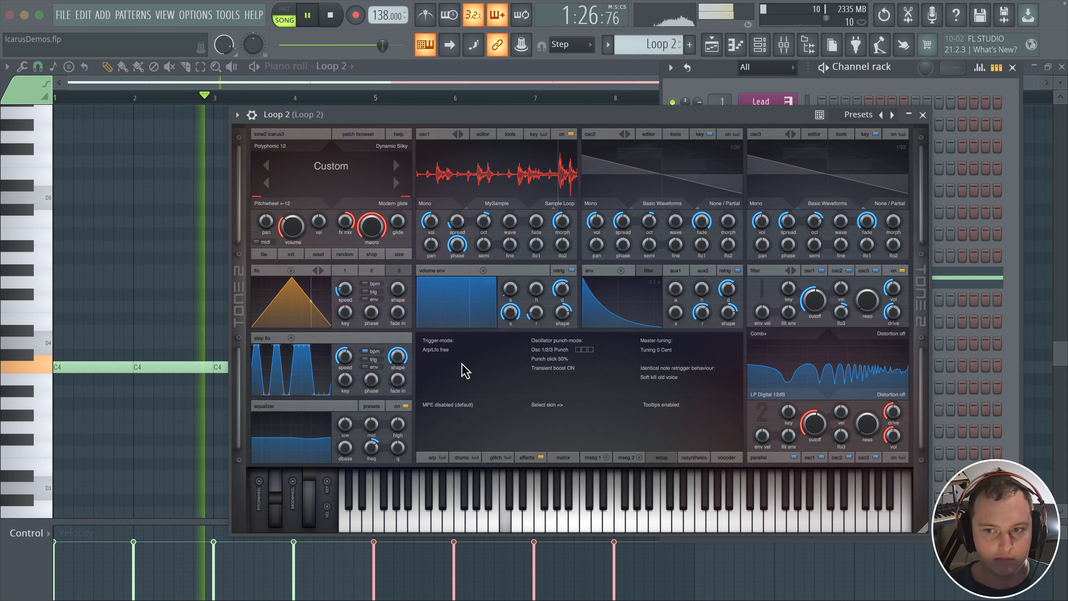
click(922, 114)
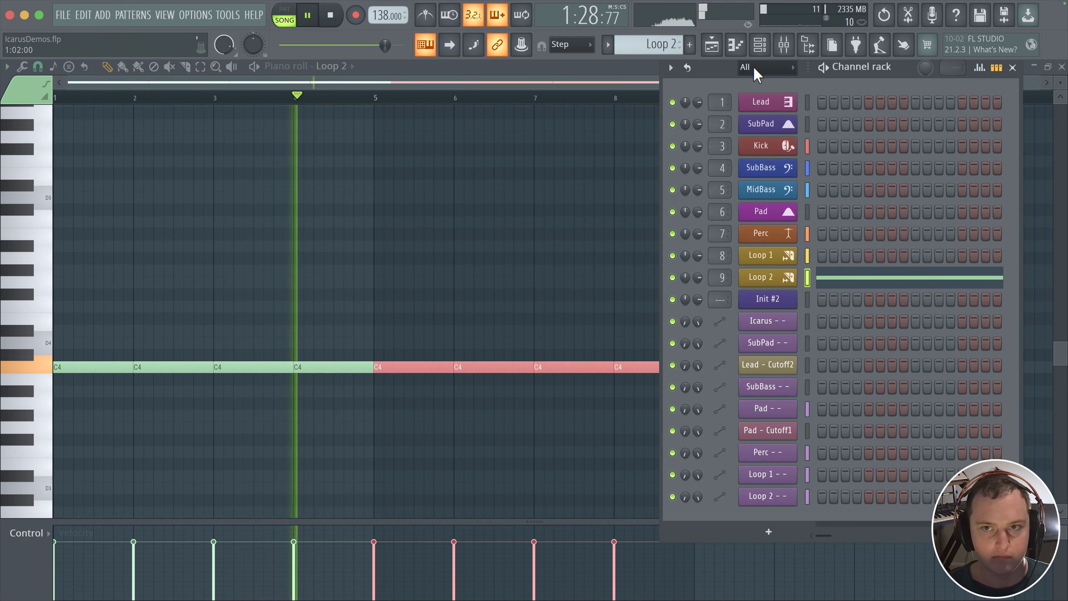
Step: Audition the Perc, Loop 1 and Loop 2 mixer tracks against each other and raise the Loop 2 level slightly
click(791, 50)
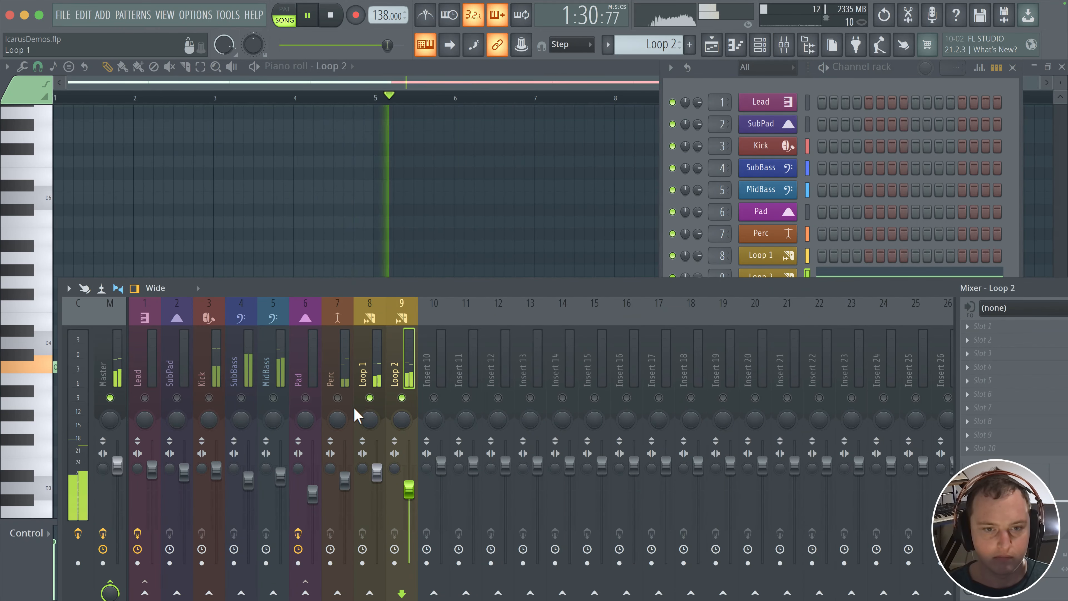
click(337, 397)
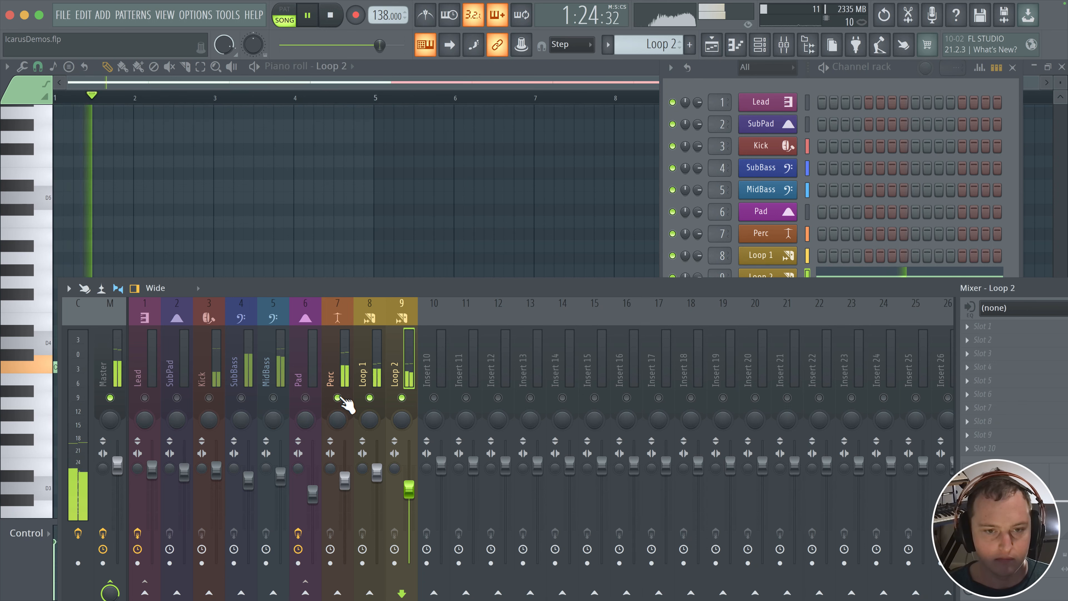
click(402, 398)
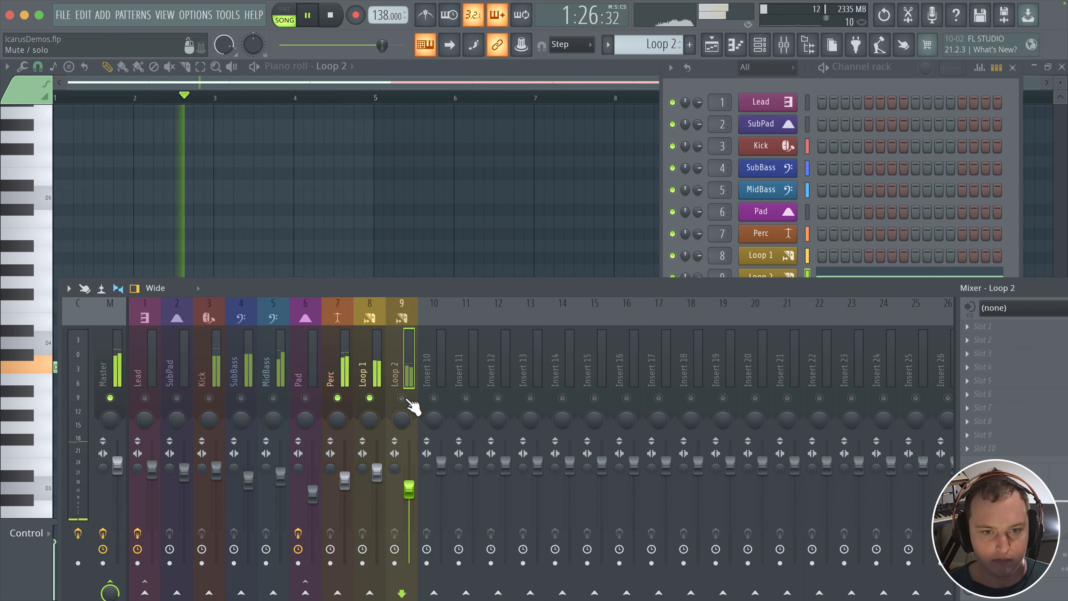
click(402, 397)
click(370, 397)
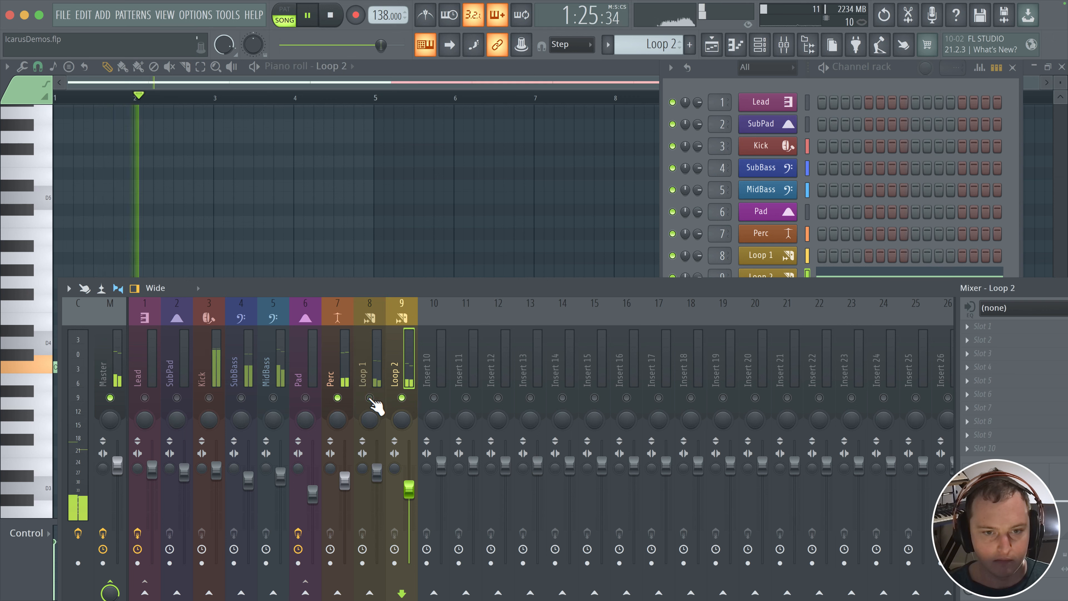
mouse_move(411, 491)
mouse_down()
mouse_move(414, 454)
mouse_move(412, 475)
mouse_up()
click(370, 397)
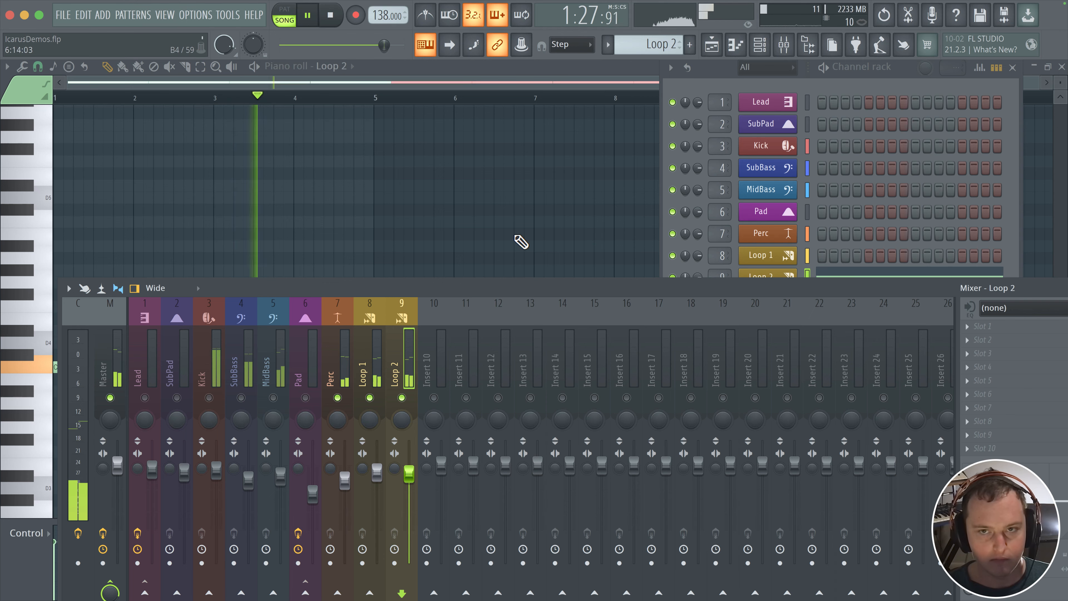
Step: Shape the Loop 2 automation on Track 24 to hold at full until bar 49 and fall to zero at bar 57
key(space)
click(715, 45)
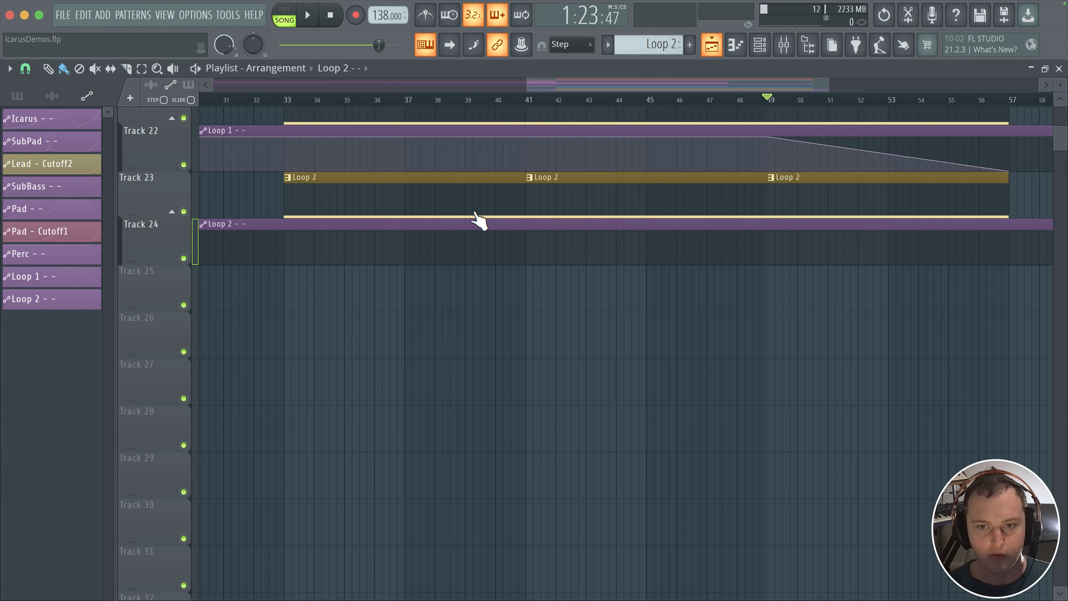
drag(468, 290, 548, 388)
scroll(550, 389, down, 5)
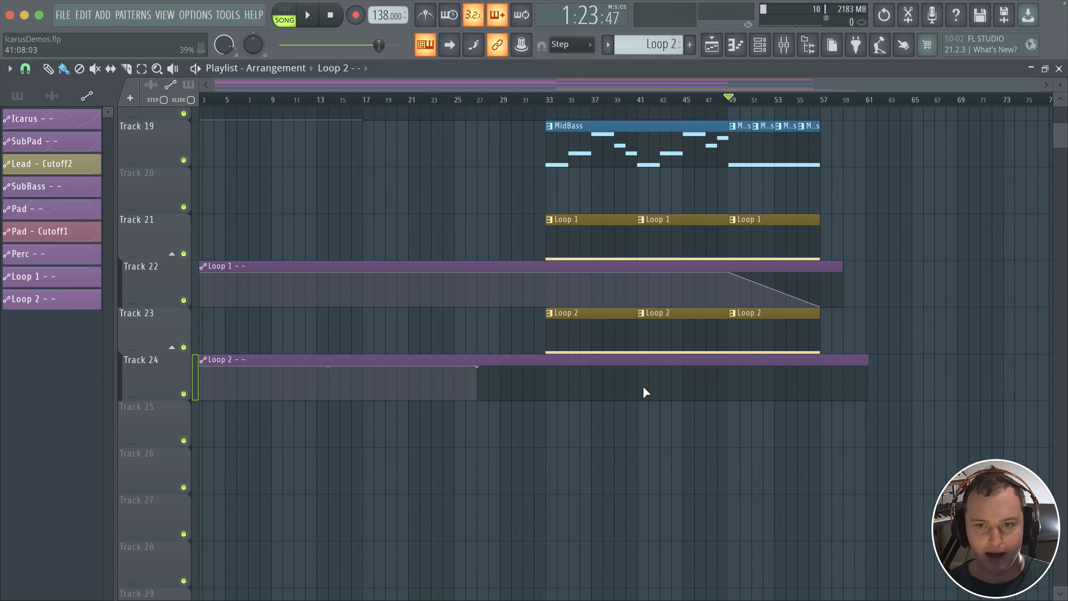
right_click(731, 365)
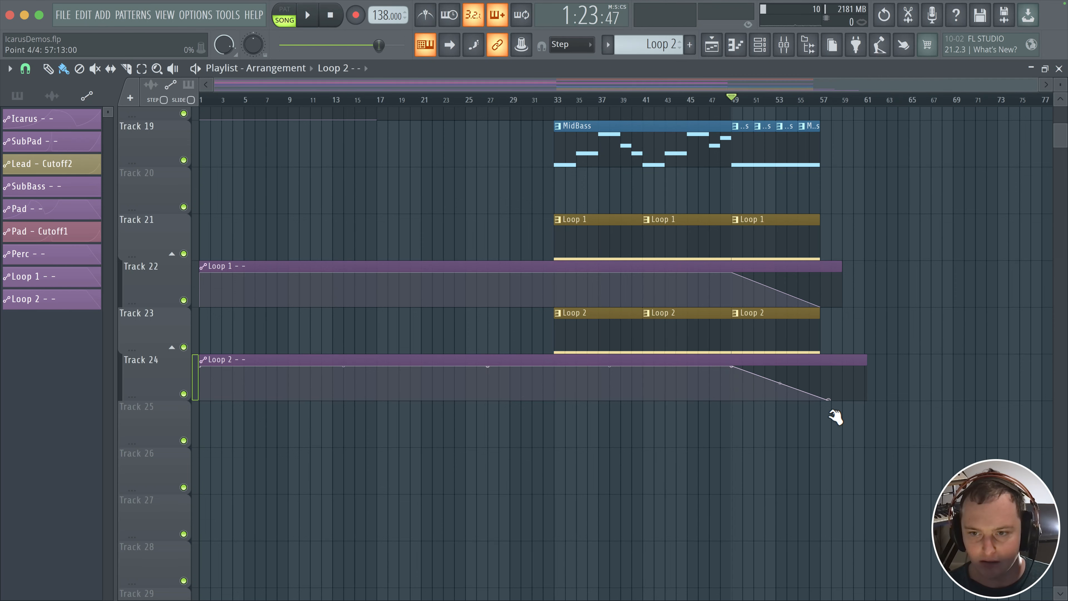
drag(834, 417, 823, 413)
Step: Play back the automated section from bar 49 and solo Loop 2 in the mixer
key(space)
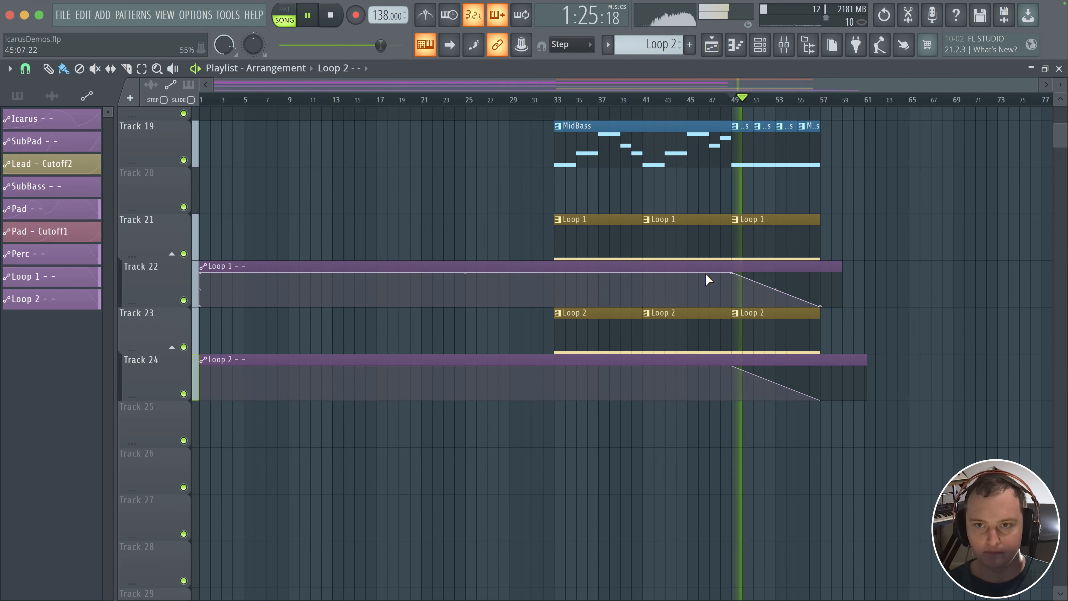
scroll(727, 196, up, 3)
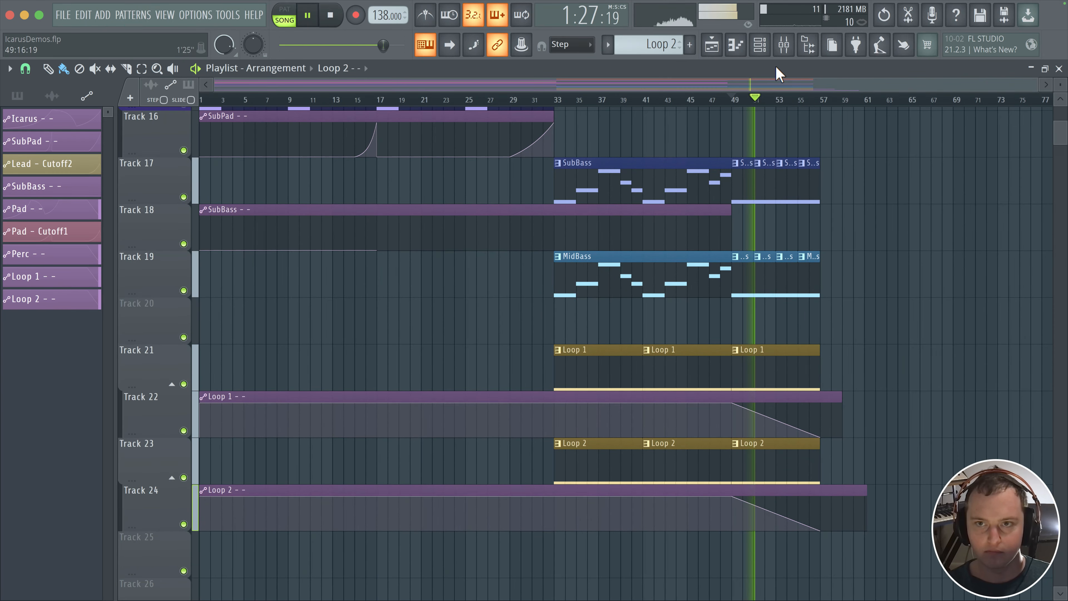
click(783, 44)
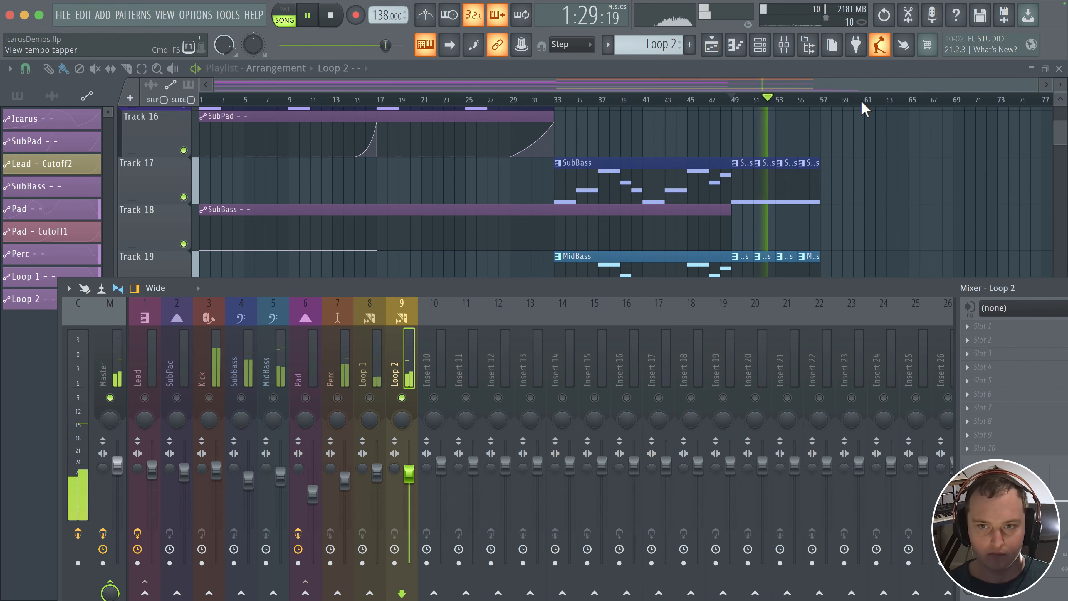
scroll(831, 189, up, 4)
drag(799, 252, 743, 53)
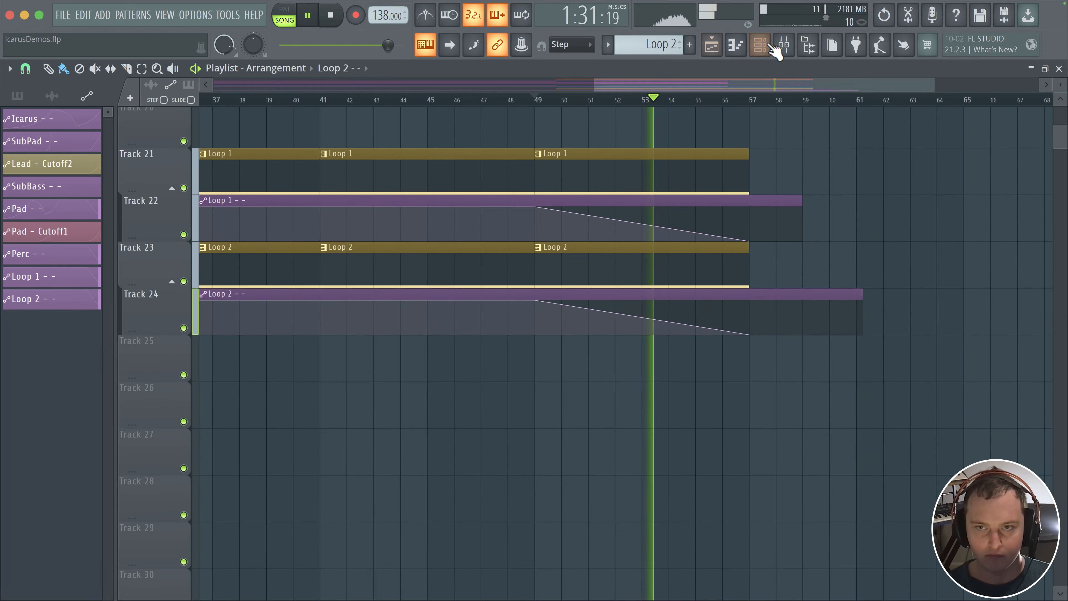
Step: Display the effects of the Loop 2 synth during playback and set filter 1's LFO 3 modulation to 21
click(762, 44)
click(788, 277)
key(space)
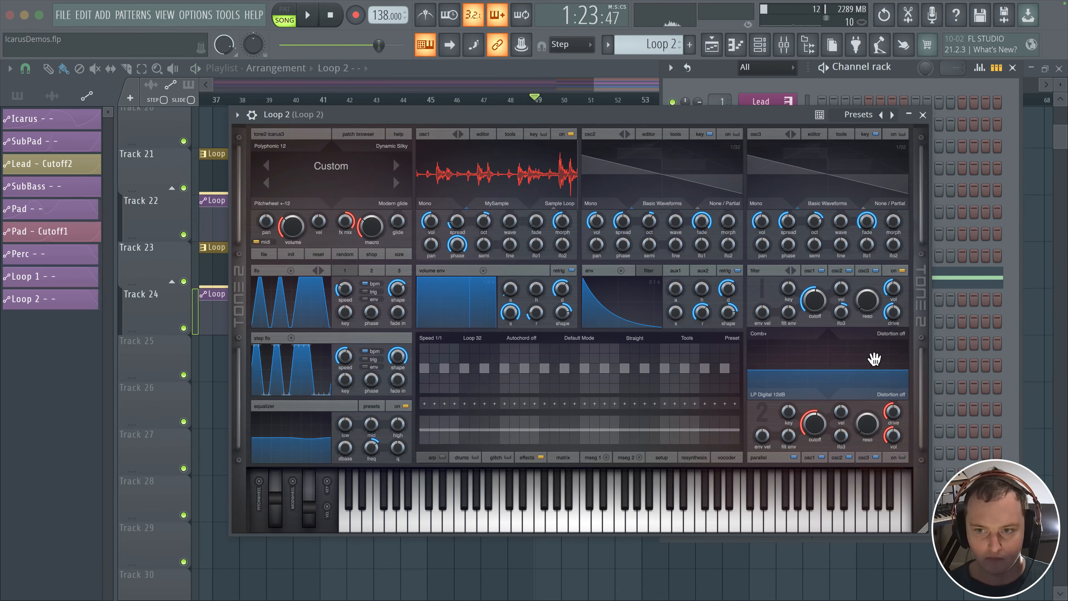
key(space)
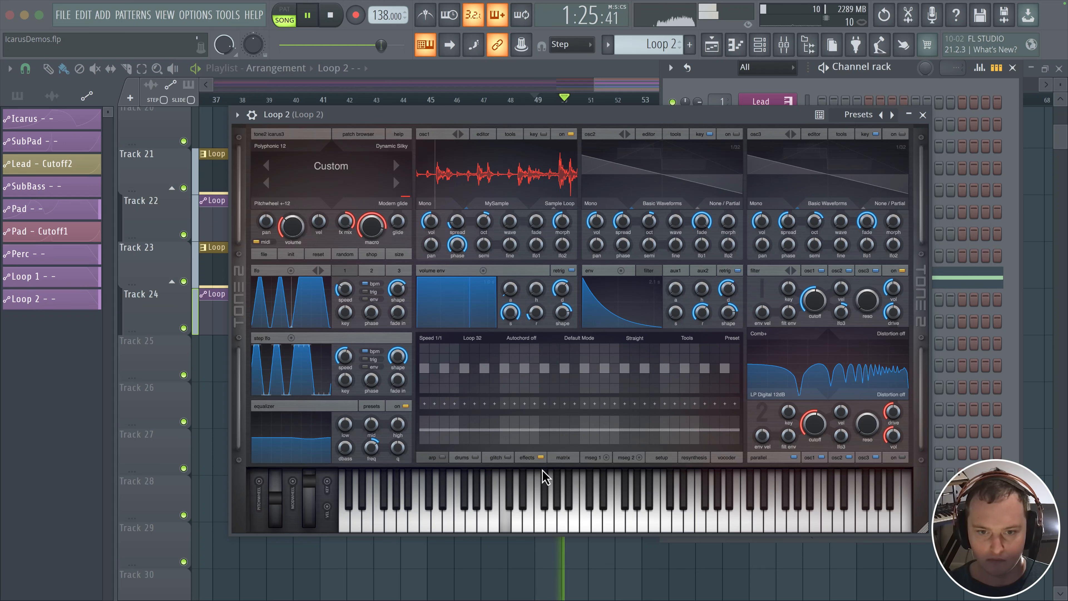
click(523, 458)
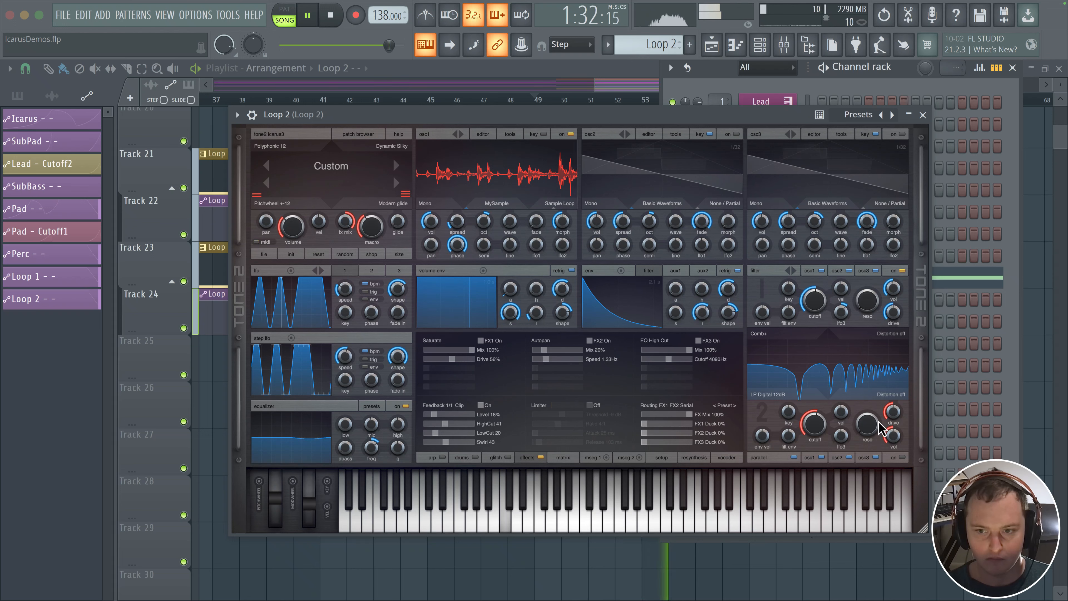
click(847, 323)
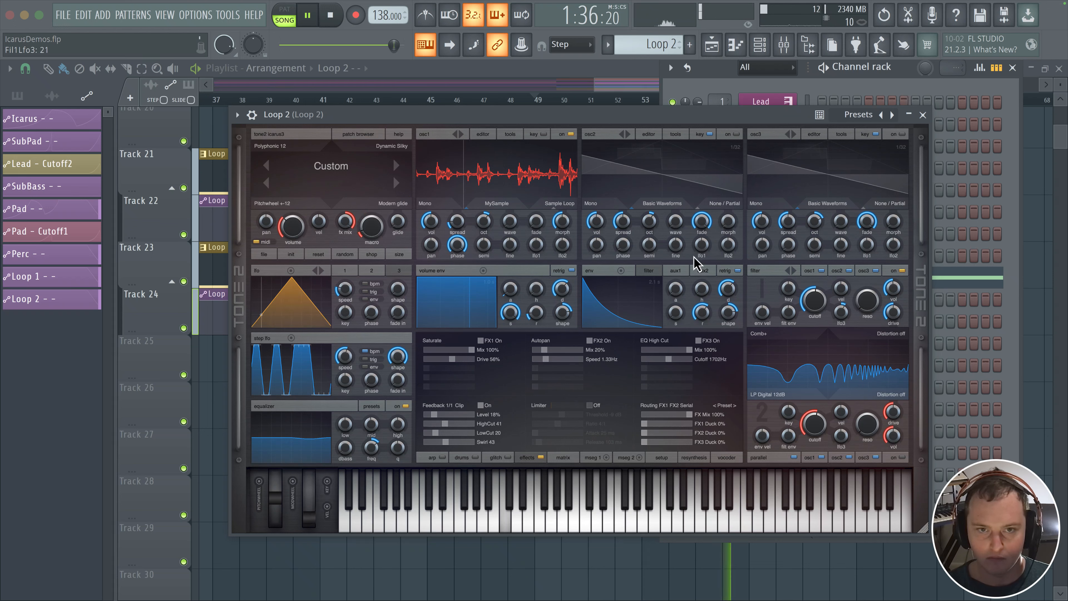
Step: Stop playback, close the Loop 2 synth and play the arrangement from bar 33
key(space)
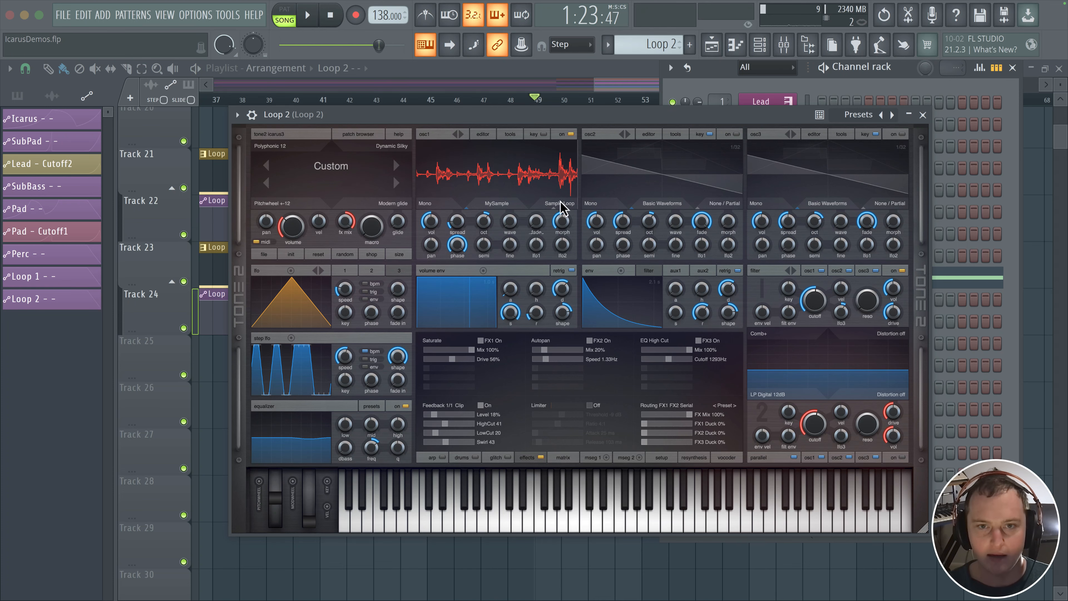
click(922, 115)
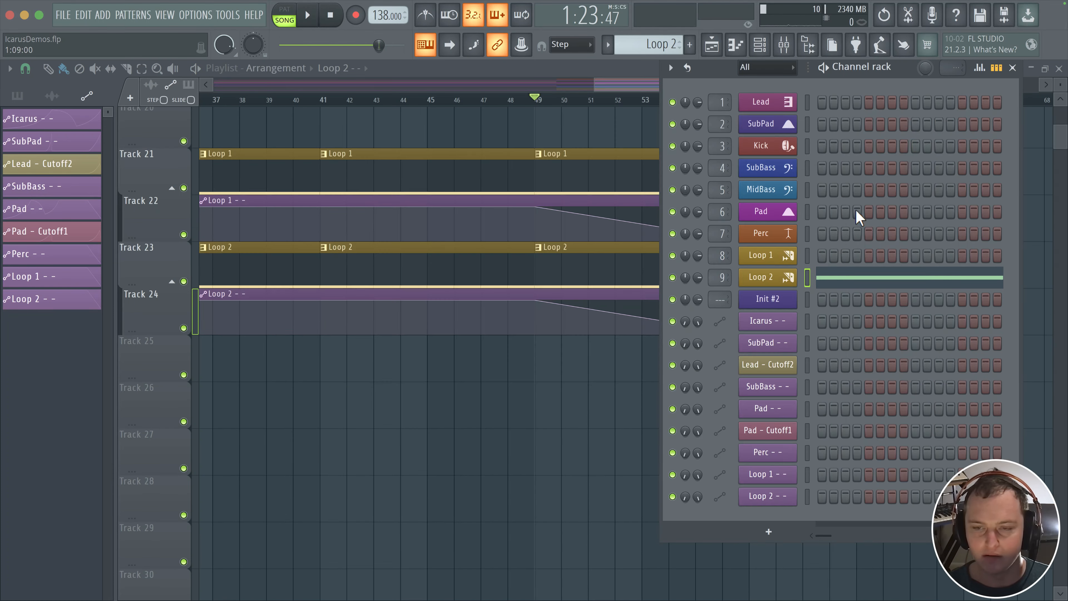
click(526, 238)
scroll(415, 153, up, 4)
scroll(428, 141, left, 5)
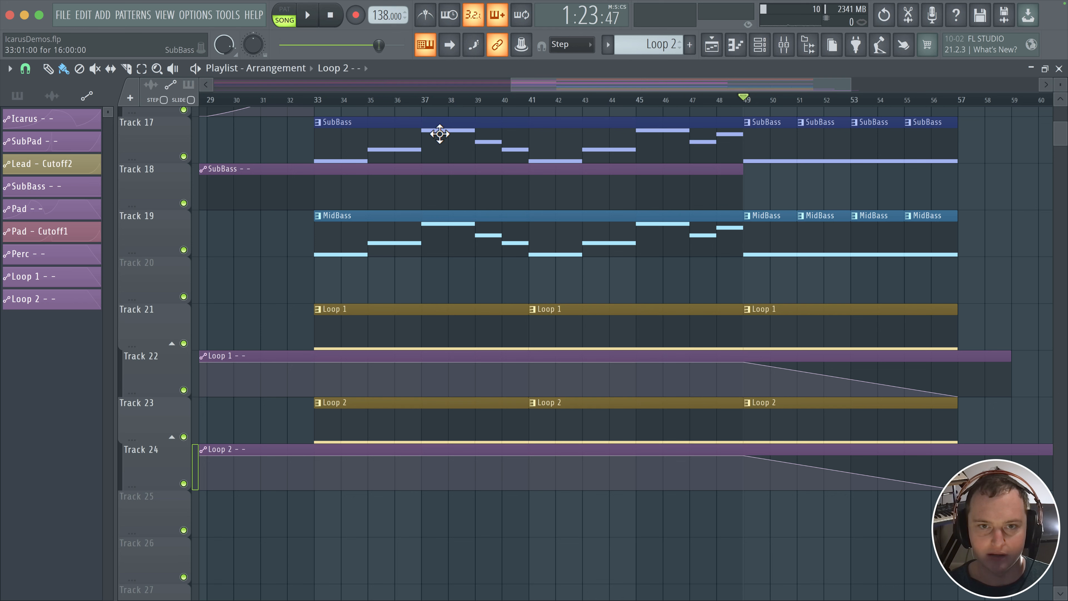
key(space)
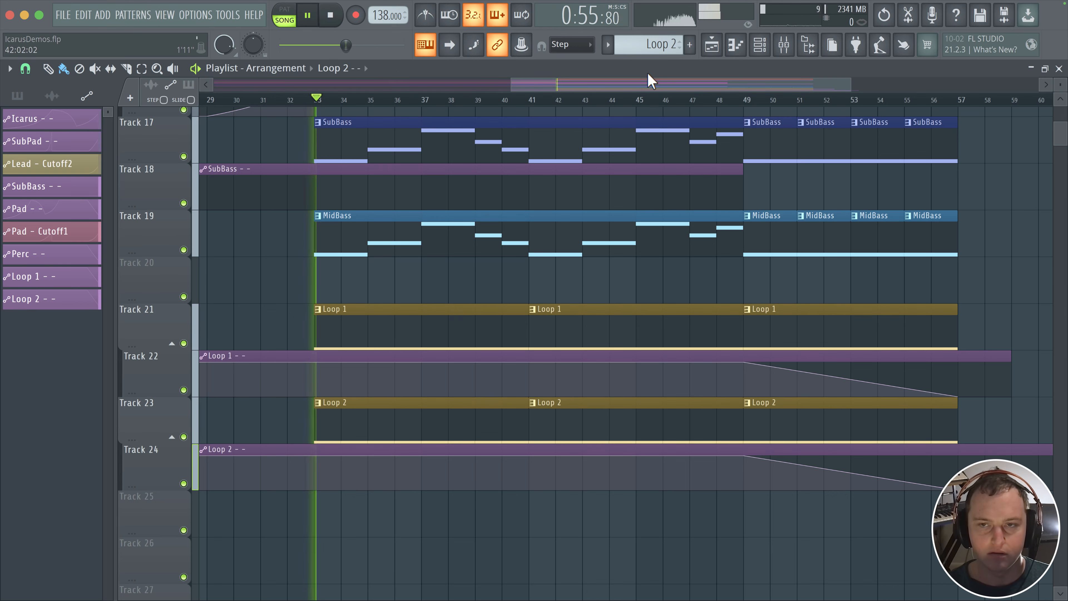
Step: Bring the Loop 1, Perc, Lead and Kick mixer tracks back in, unmute all remaining tracks and replay from bar 33
click(784, 45)
click(369, 397)
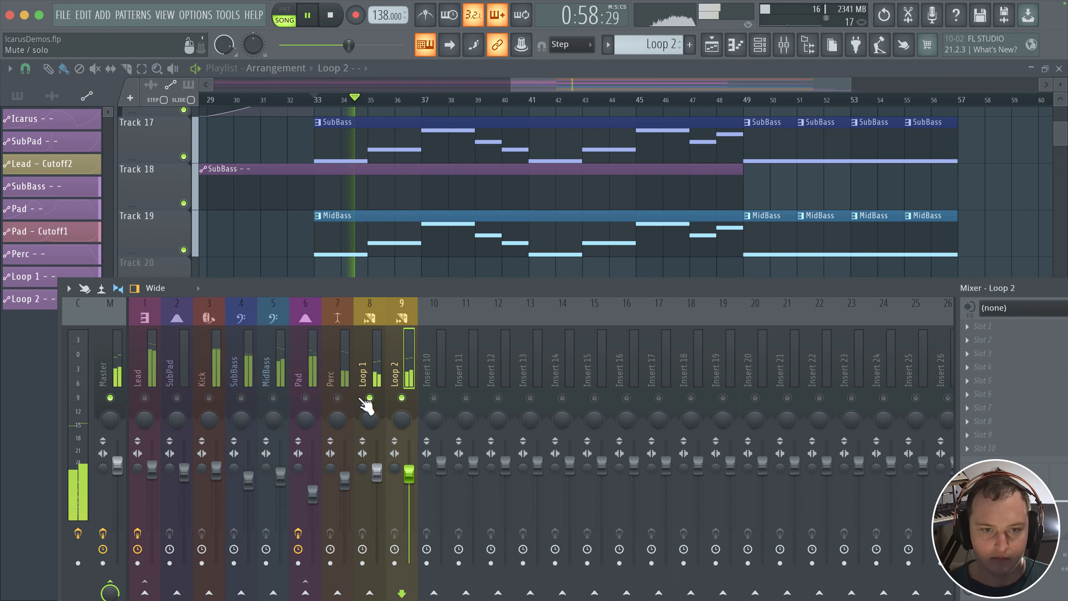
click(337, 398)
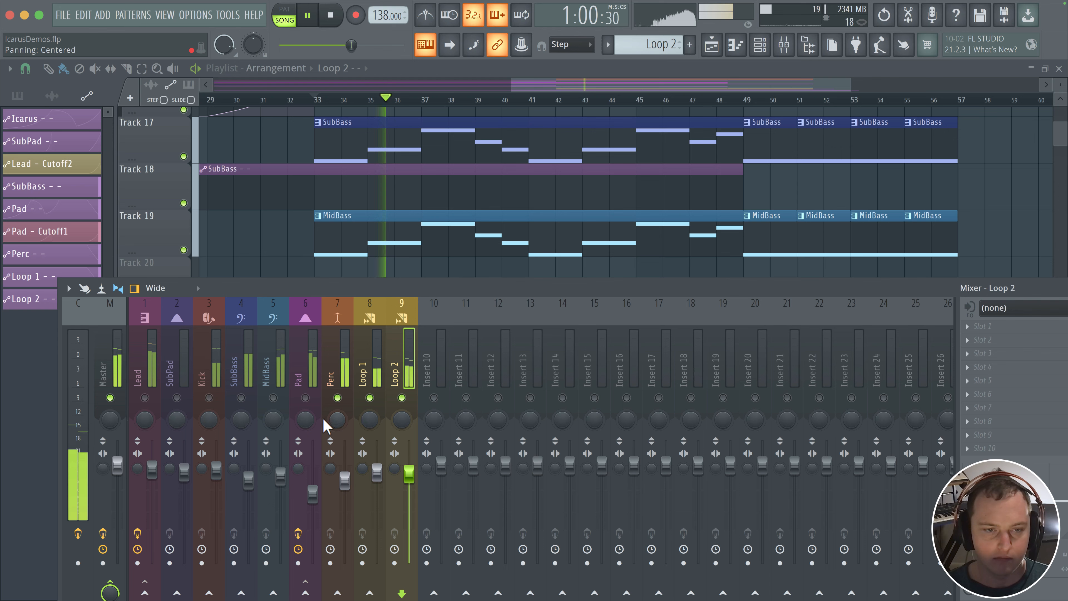
click(145, 397)
click(206, 399)
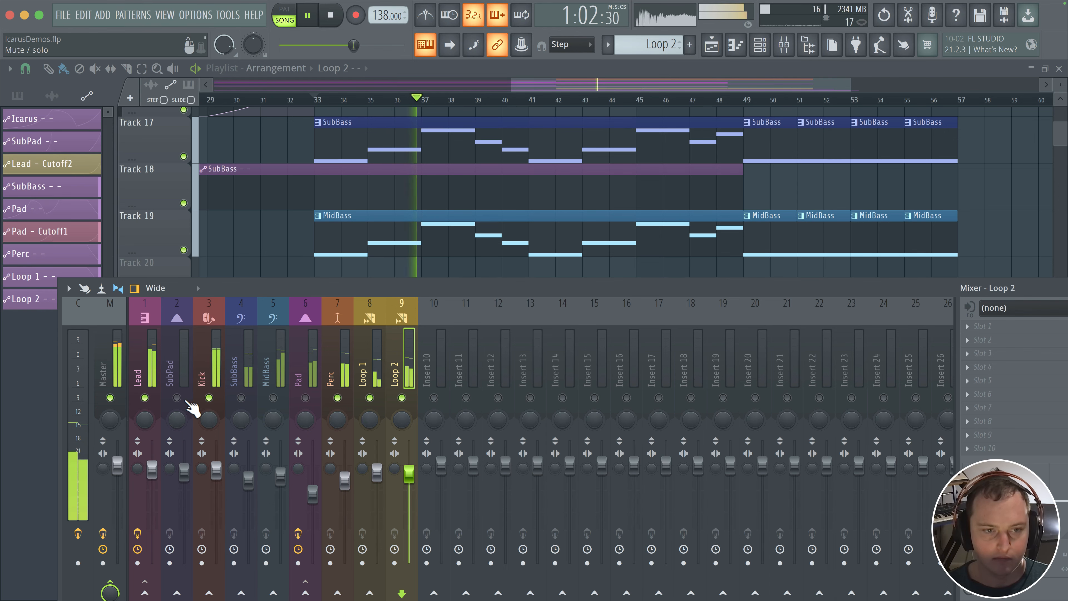
right_click(202, 397)
key(space)
key(space)
drag(312, 255, 490, 190)
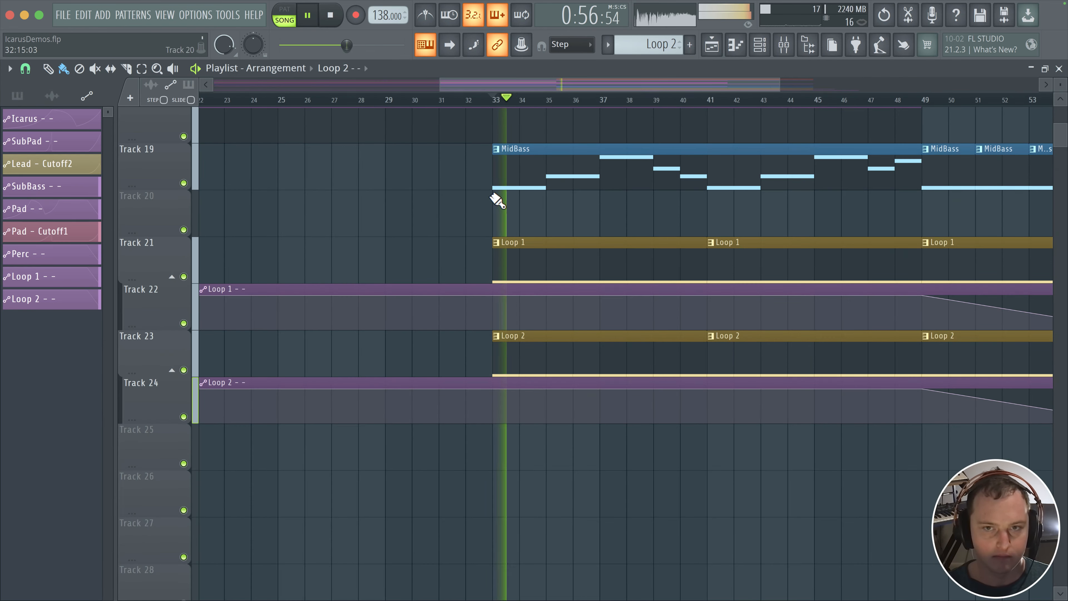
Step: Lower the Perc, Loop 1 and Loop 2 mixer levels slightly together and set the Lead level to 89% (-2.6 dB)
click(786, 46)
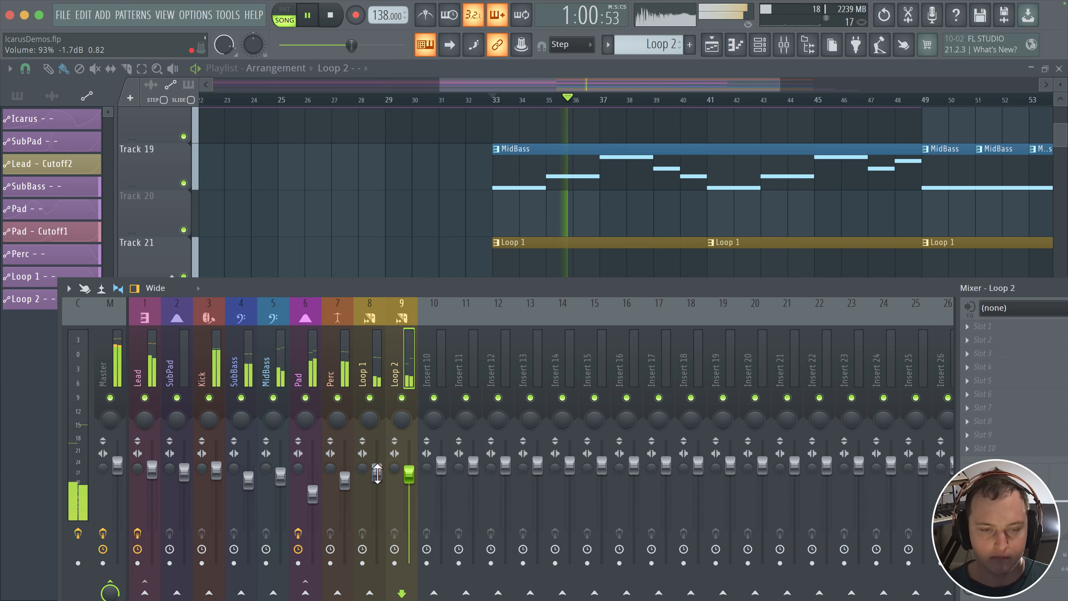
drag(349, 384, 399, 374)
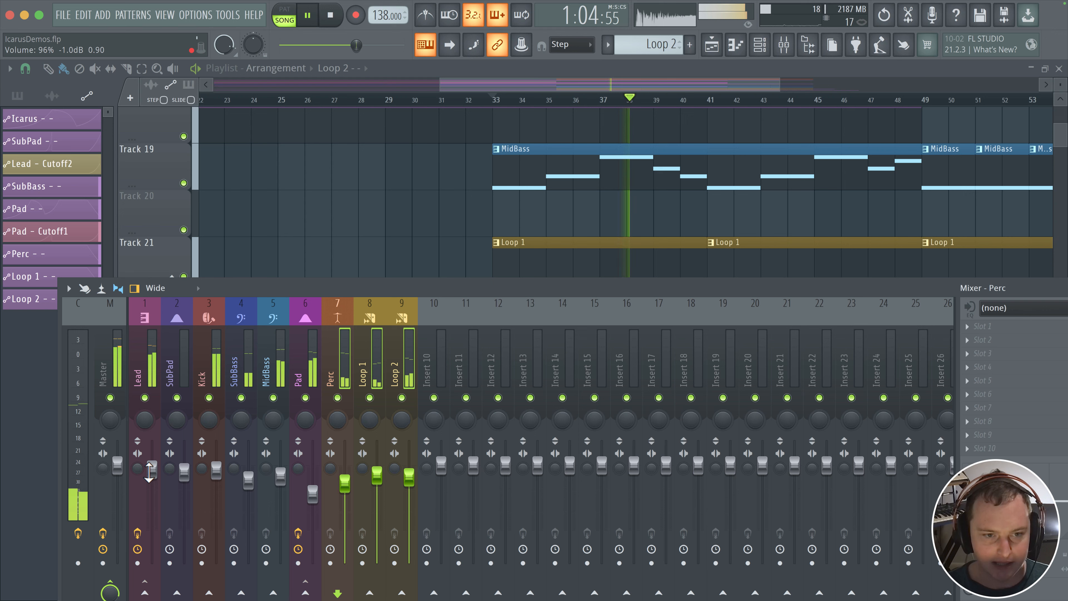
drag(150, 471, 146, 480)
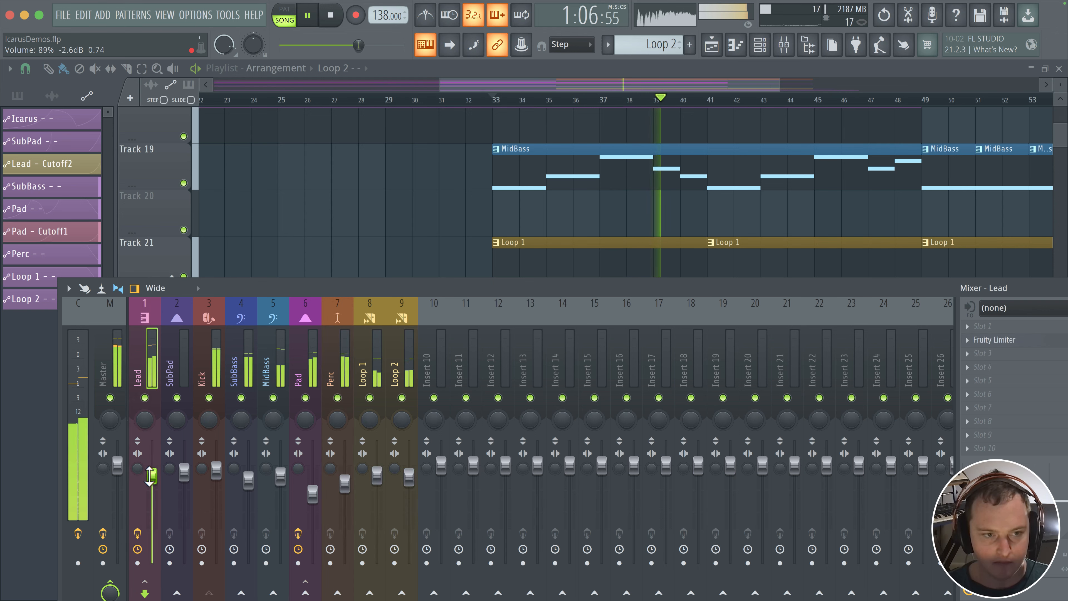
click(345, 368)
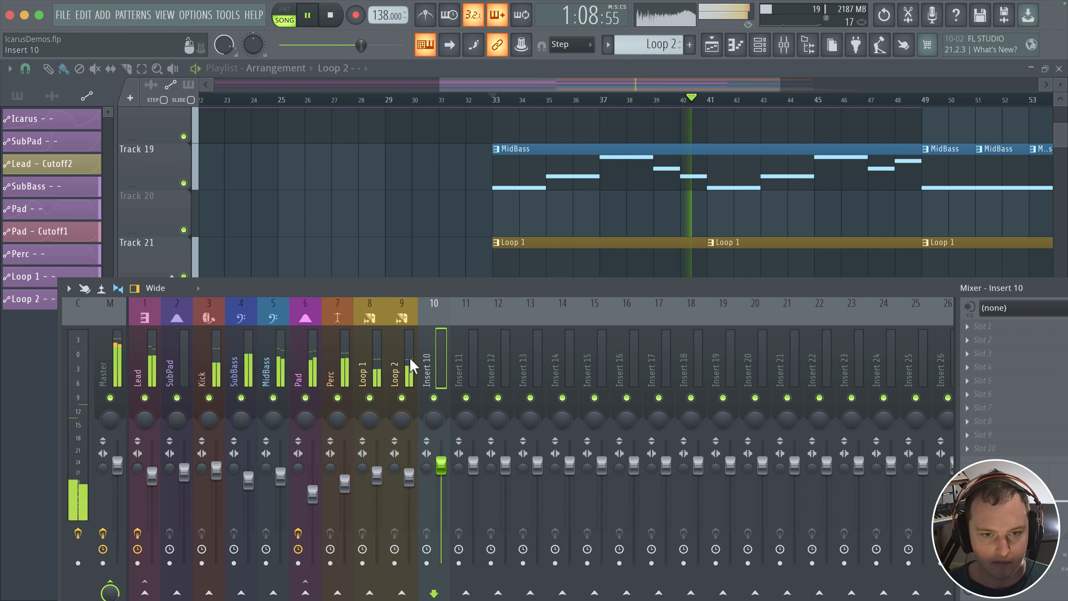